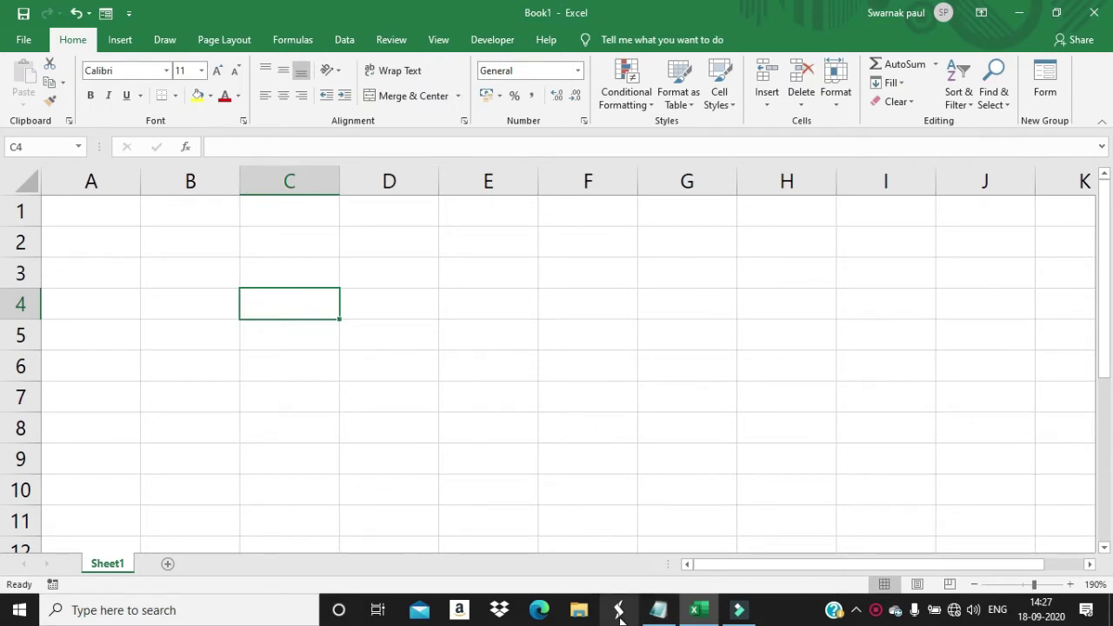
Step: Set up the marks table with Roll, Name, Bengali, Hindi, English and Math headers for ten students
{"action": "key", "text": "alt+1"}
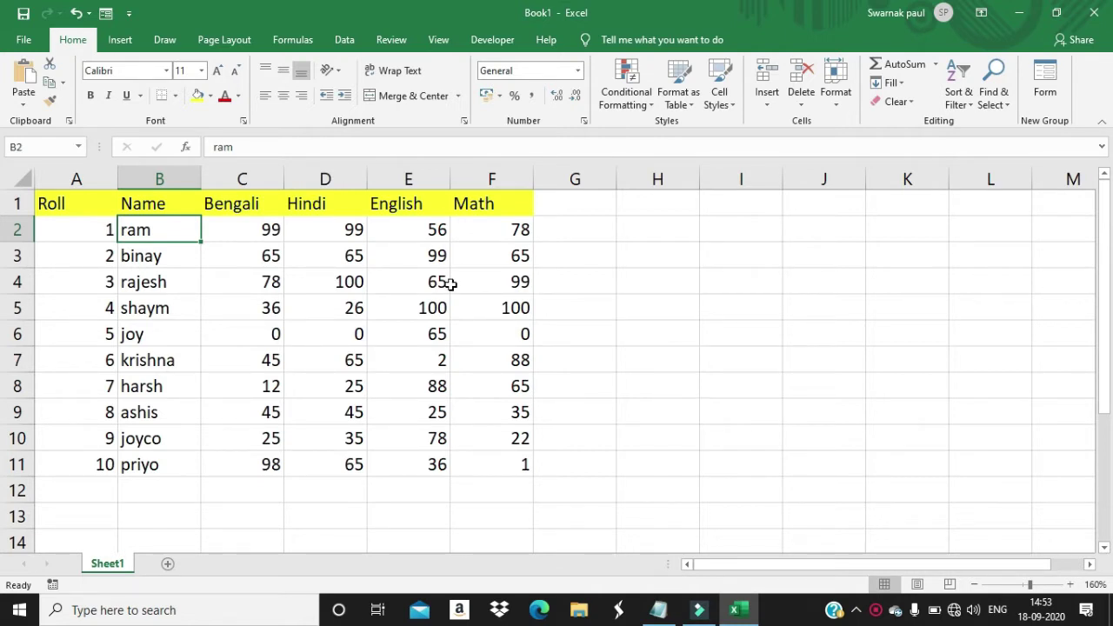
{"action": "key", "text": "ctrl+F2"}
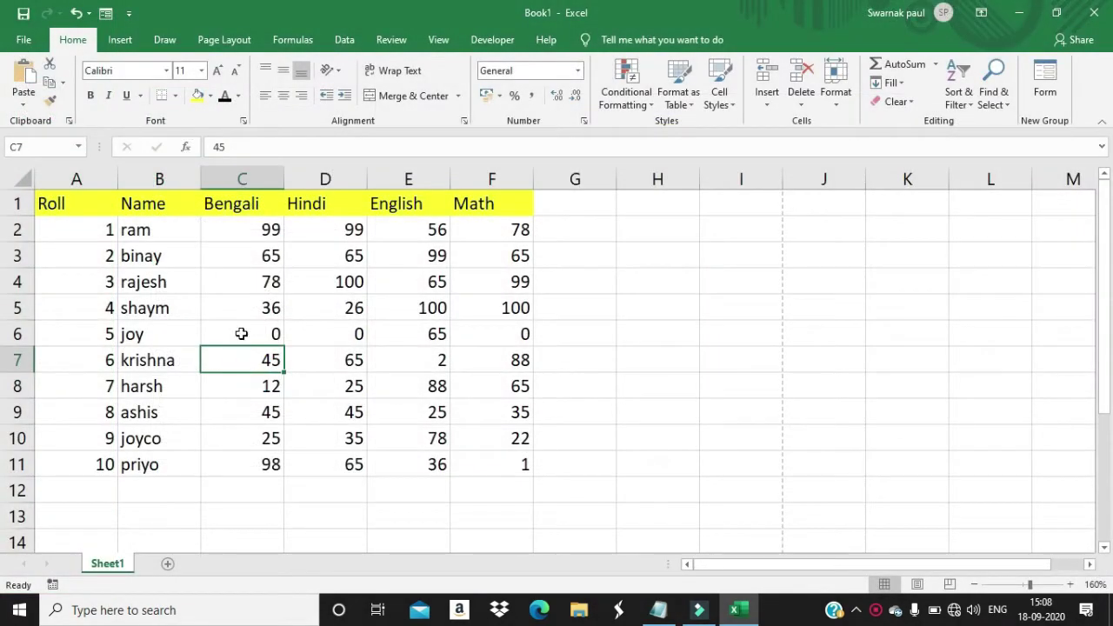
{"action": "left_click_drag", "start_coordinate": [242, 334], "coordinate": [474, 330]}
{"action": "left_click", "coordinate": [238, 97]}
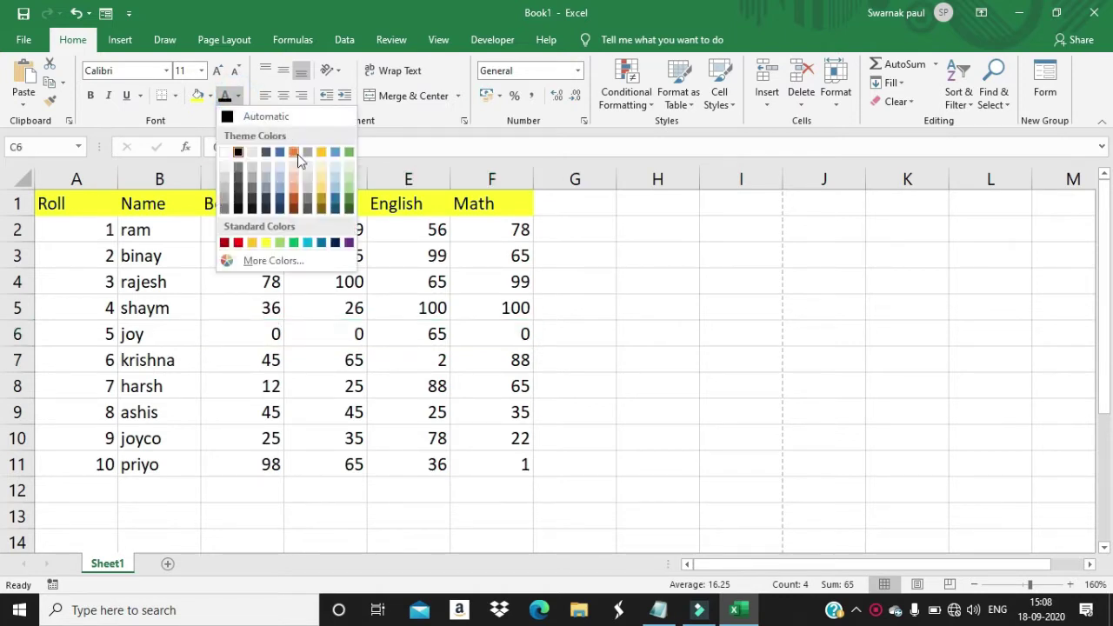
{"action": "left_click", "coordinate": [226, 153]}
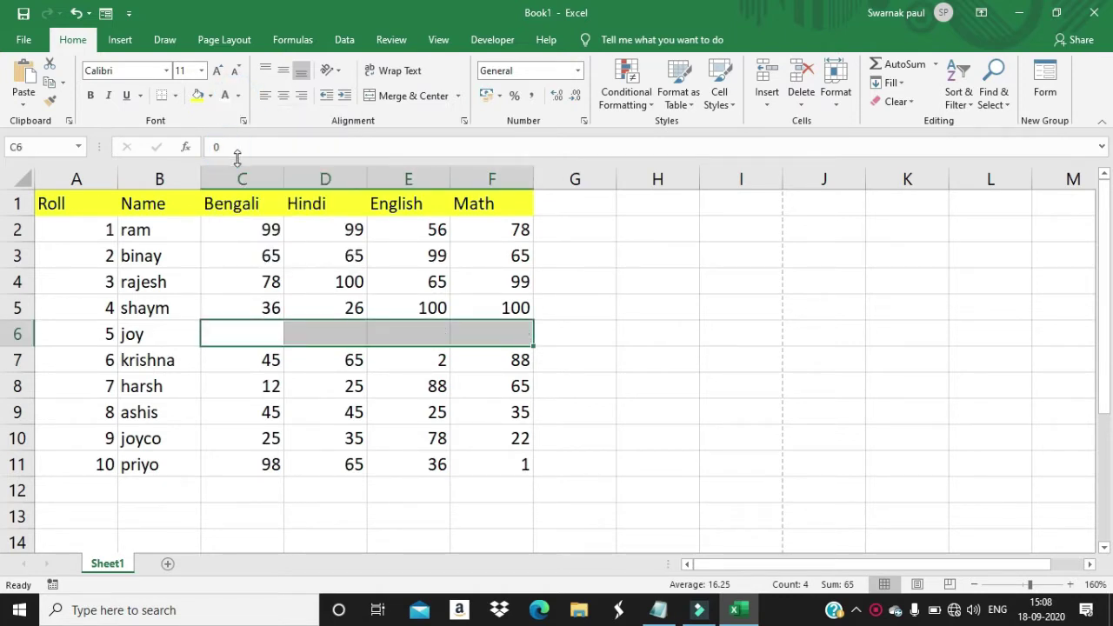
{"action": "left_click", "coordinate": [239, 96]}
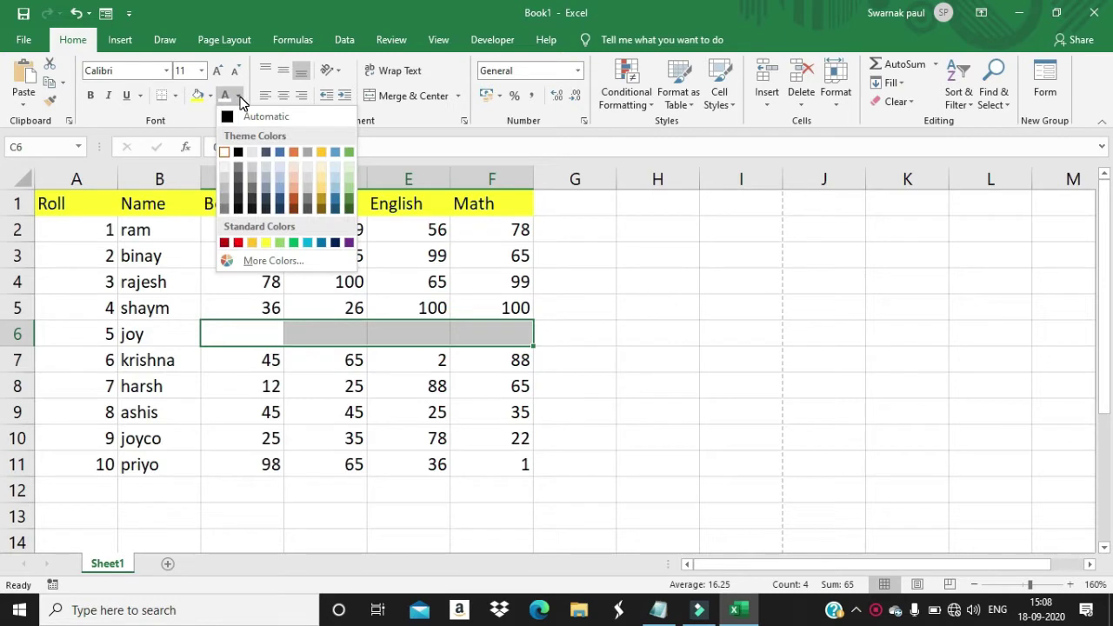
{"action": "left_click", "coordinate": [238, 153]}
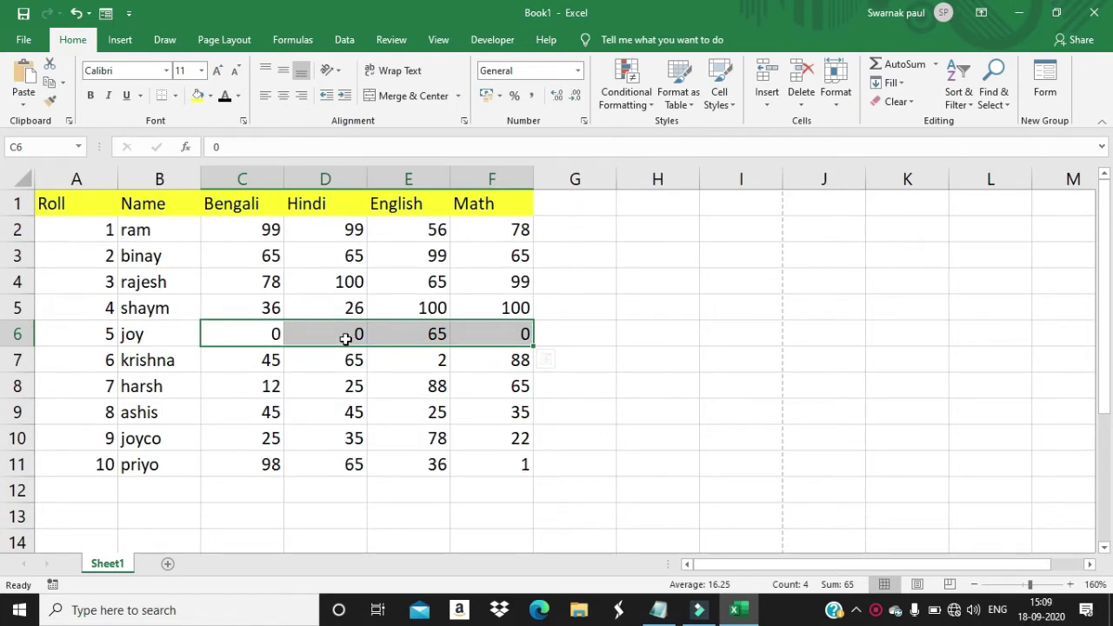
{"action": "left_click", "coordinate": [263, 367]}
{"action": "left_click_drag", "start_coordinate": [252, 332], "coordinate": [459, 335]}
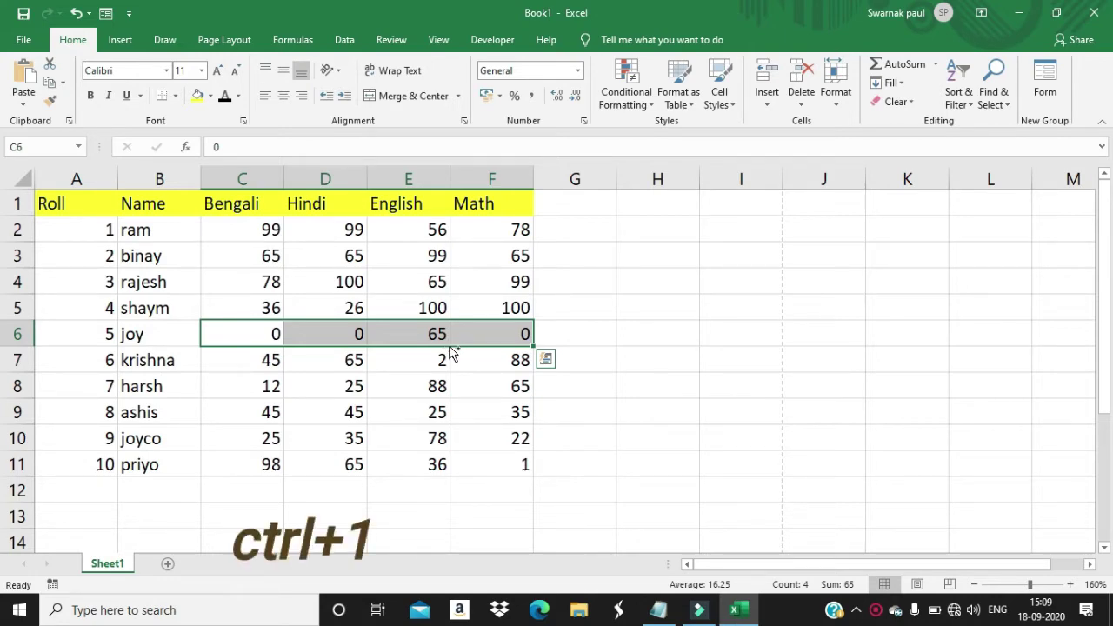
Step: Hide the row 6 scores with the custom number format ;;;
{"action": "key", "text": "ctrl+1"}
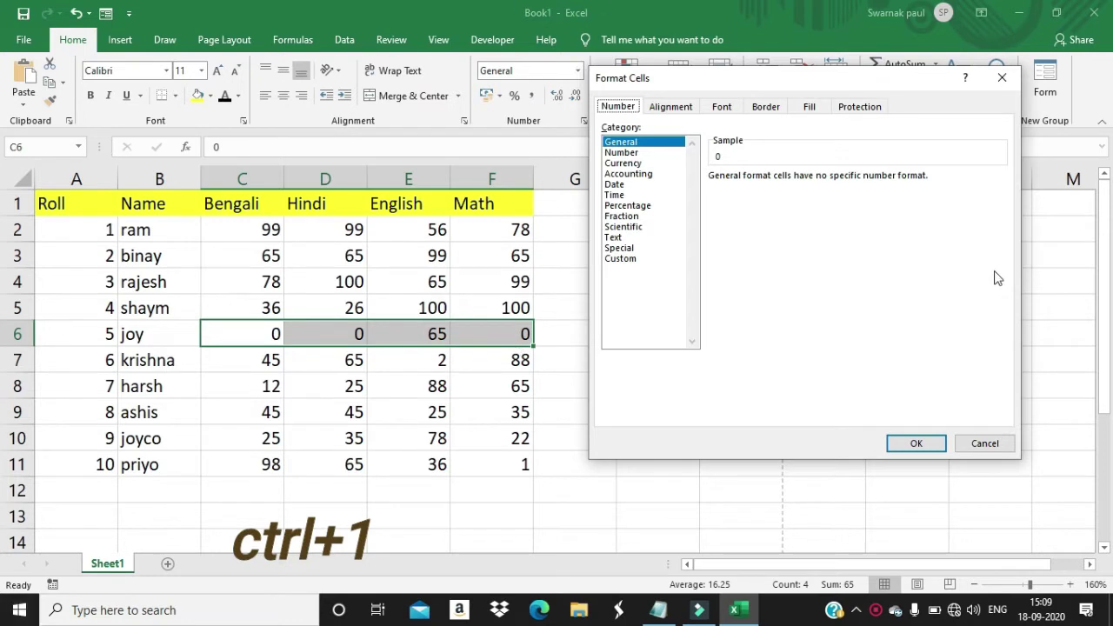
{"action": "left_click", "coordinate": [620, 258]}
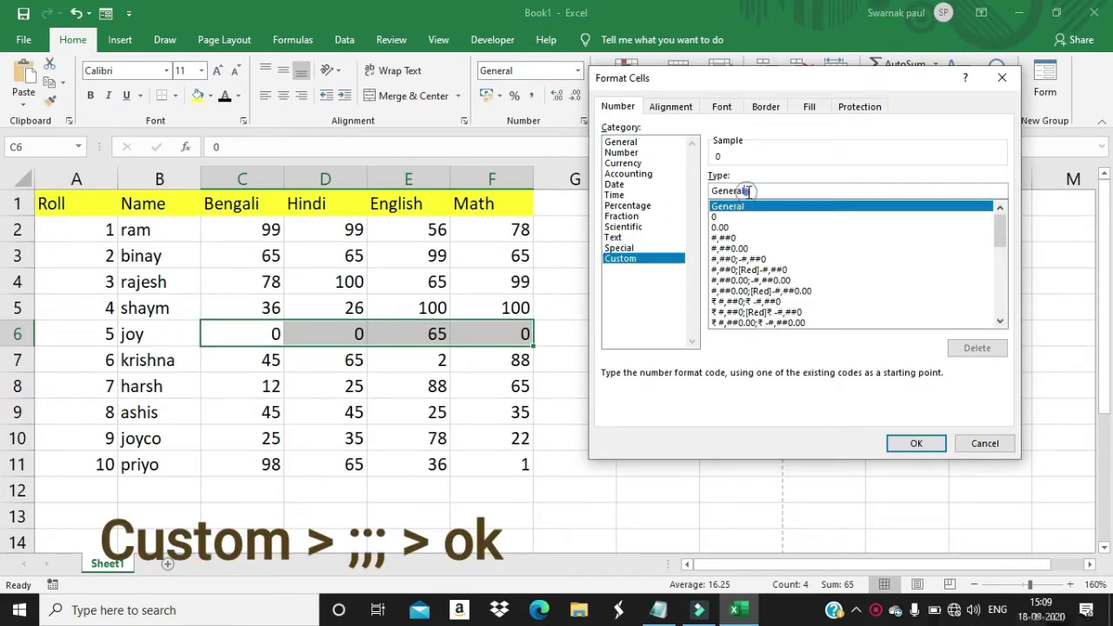
{"action": "left_click", "coordinate": [744, 192]}
{"action": "key", "text": "BackSpace"}
{"action": "key", "text": "BackSpace"}
{"action": "key", "text": "BackSpace"}
{"action": "key", "text": "BackSpace"}
{"action": "key", "text": "BackSpace"}
{"action": "key", "text": "BackSpace"}
{"action": "key", "text": "BackSpace"}
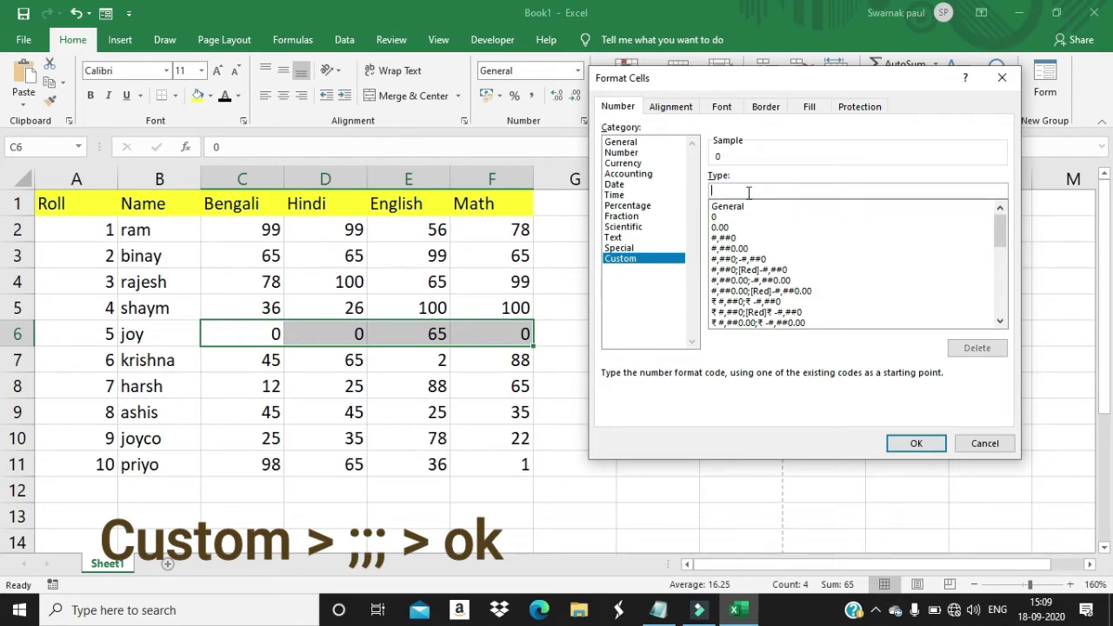
{"action": "type", "text": ";;;"}
{"action": "left_click", "coordinate": [922, 445]}
Step: Check that the hidden cells C6 to F6 still hold their values
{"action": "left_click", "coordinate": [318, 370]}
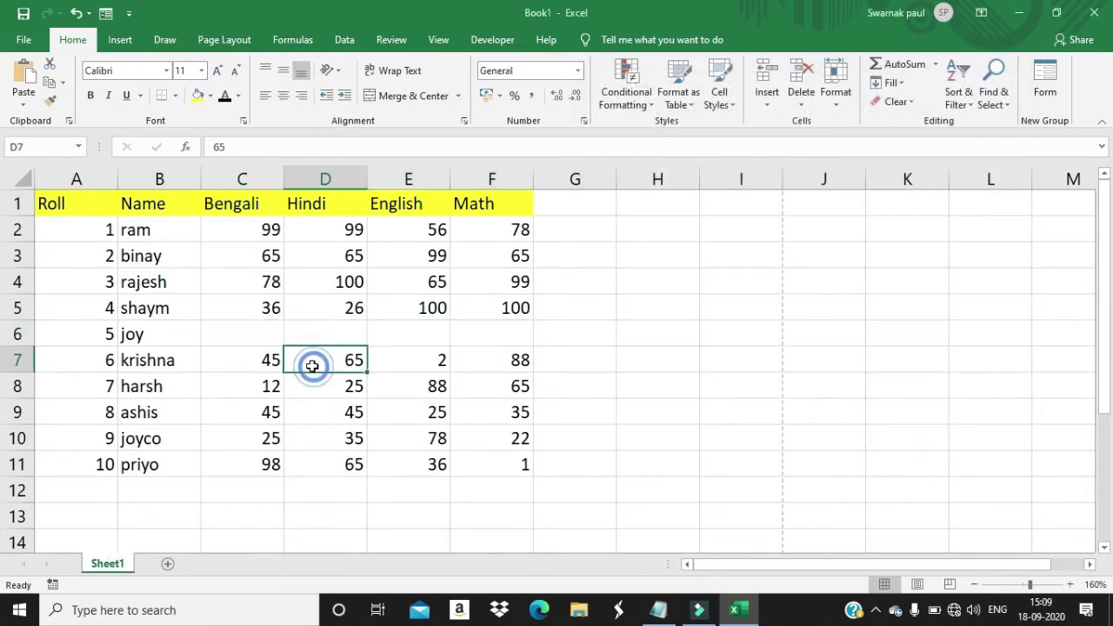
{"action": "left_click", "coordinate": [235, 331]}
{"action": "left_click", "coordinate": [338, 335]}
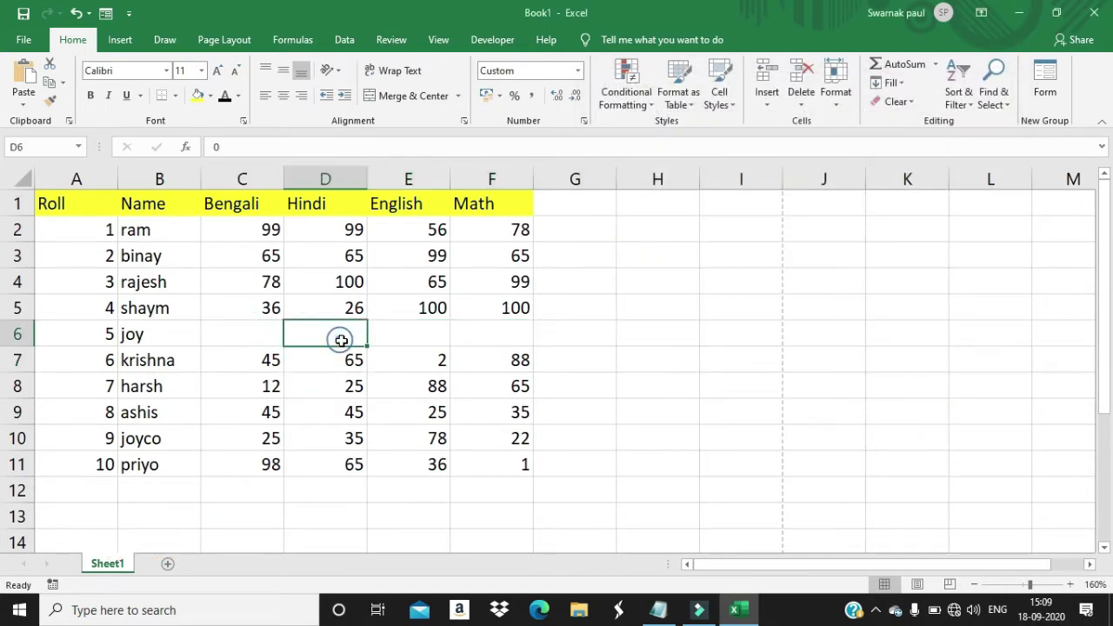
{"action": "left_click", "coordinate": [384, 337]}
{"action": "left_click", "coordinate": [454, 338]}
{"action": "left_click", "coordinate": [239, 337]}
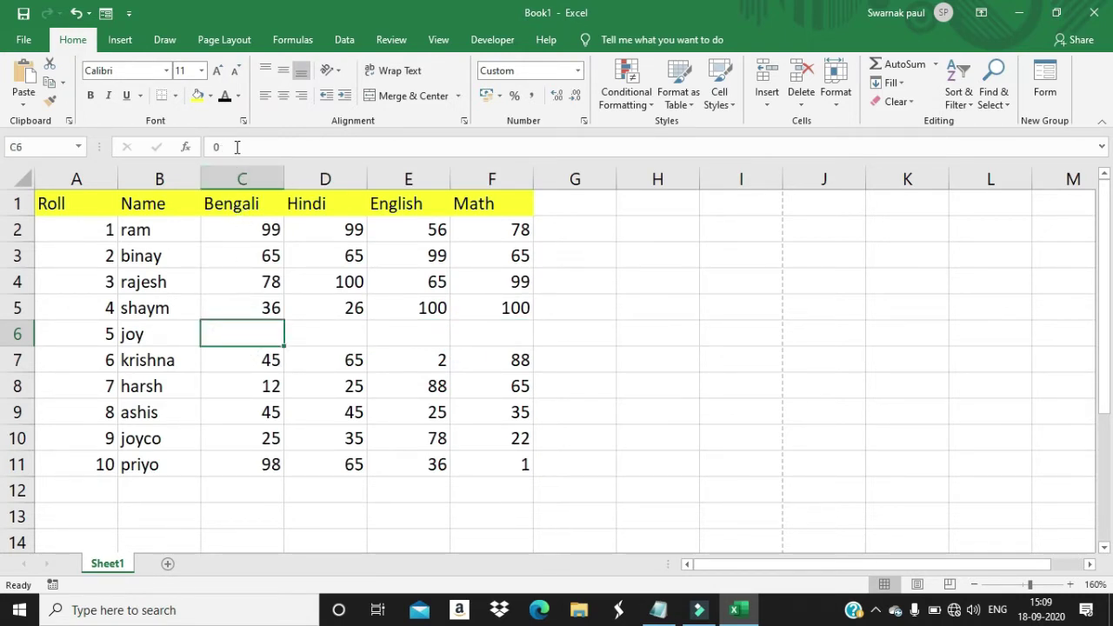
Step: Restore C6:F6 to the General number format so the scores reappear
{"action": "left_click_drag", "start_coordinate": [265, 332], "coordinate": [474, 338]}
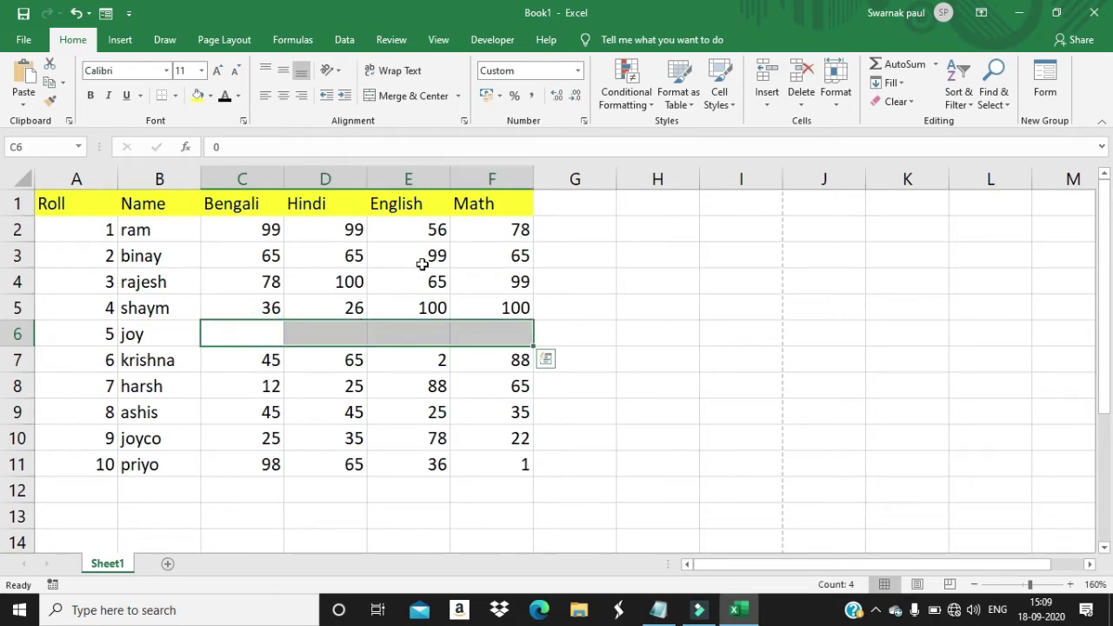
{"action": "key", "text": "ctrl+1"}
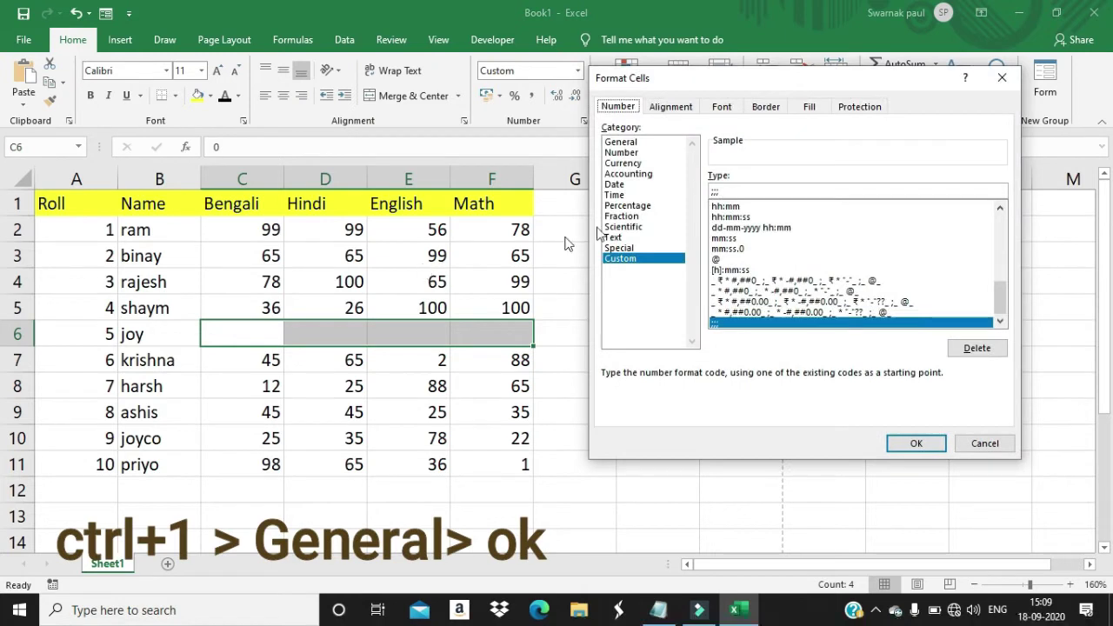
{"action": "left_click", "coordinate": [626, 141]}
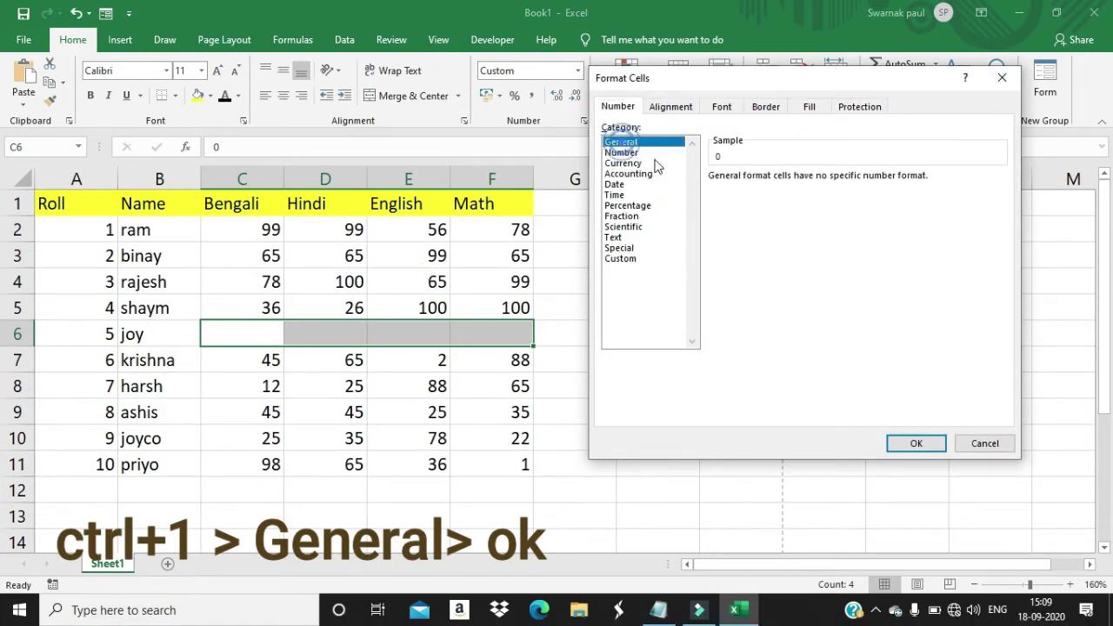
{"action": "left_click", "coordinate": [918, 444]}
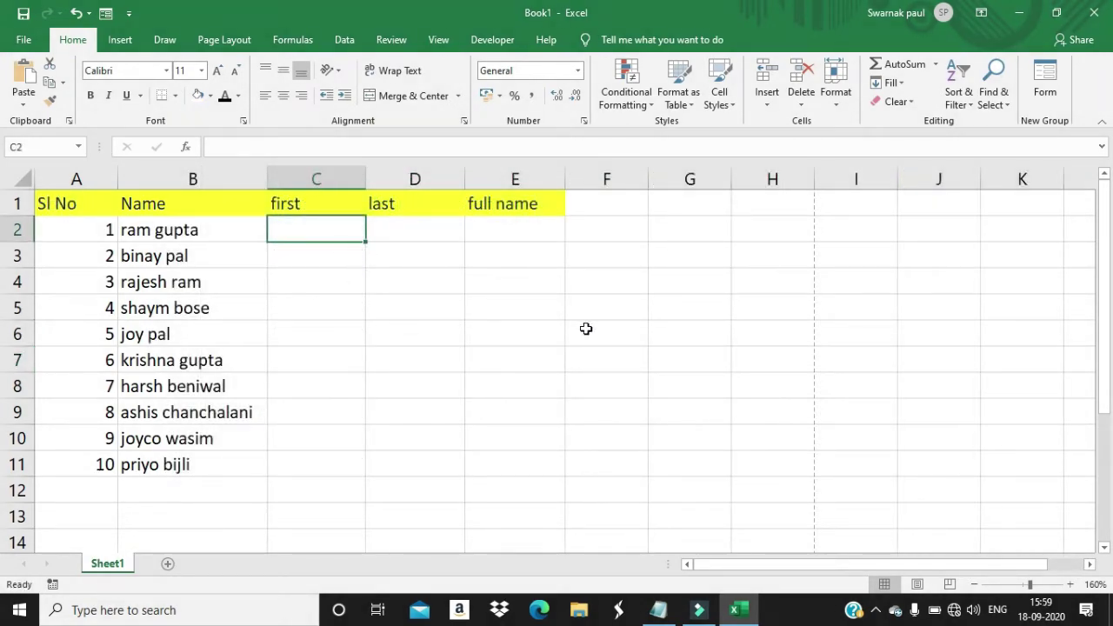
Step: Look over the full names in column B and the empty first and last name columns
{"action": "left_click", "coordinate": [155, 230]}
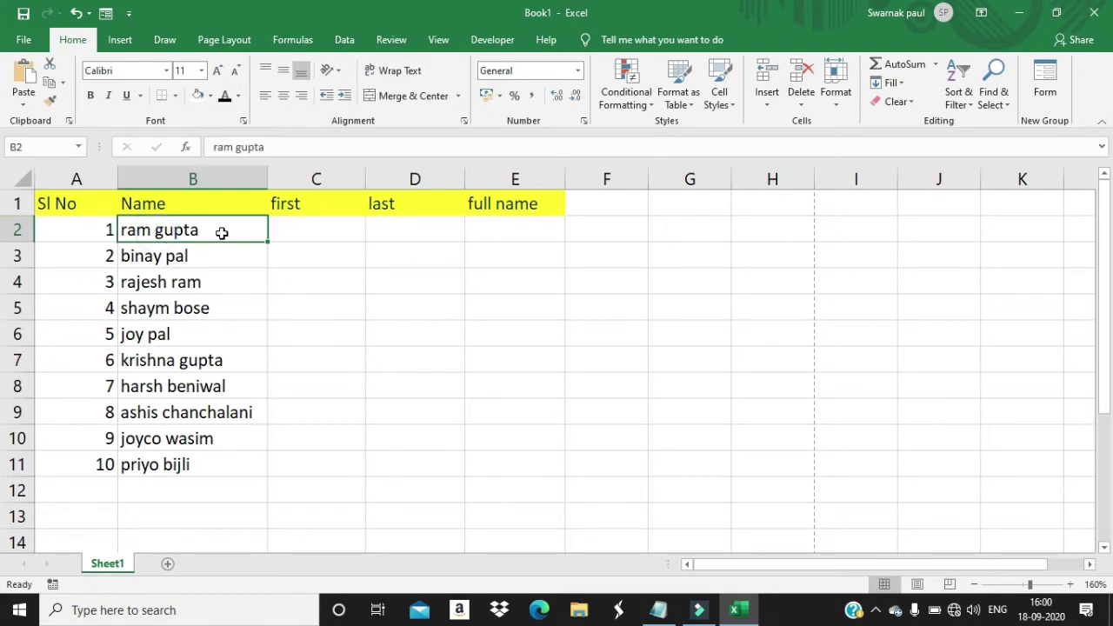
{"action": "left_click", "coordinate": [305, 233]}
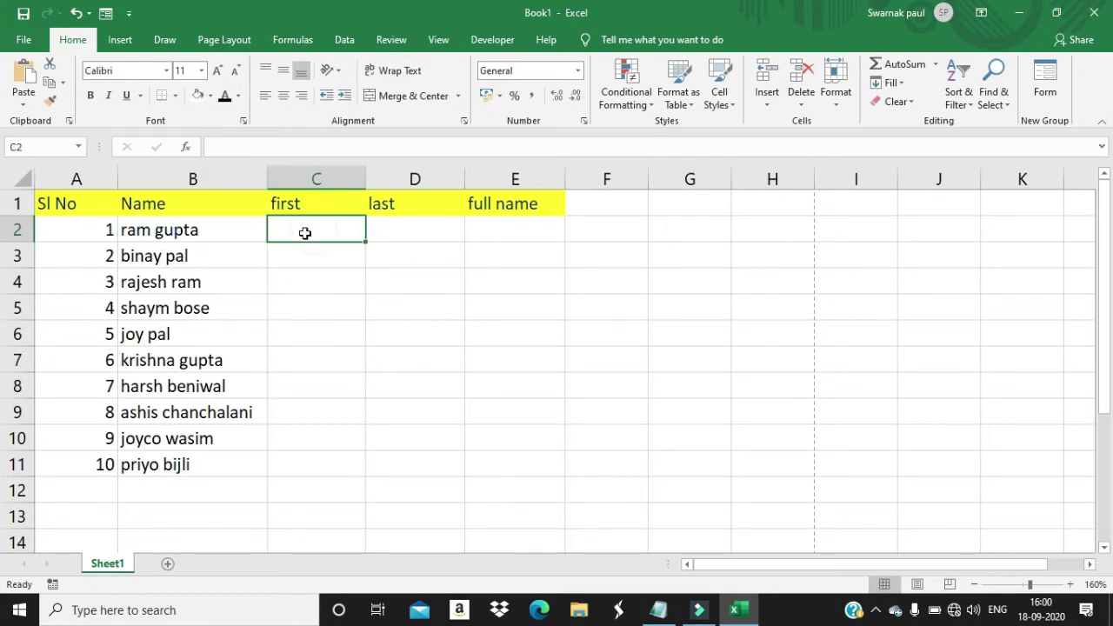
{"action": "left_click", "coordinate": [407, 228]}
{"action": "left_click", "coordinate": [290, 231]}
{"action": "left_click", "coordinate": [385, 229]}
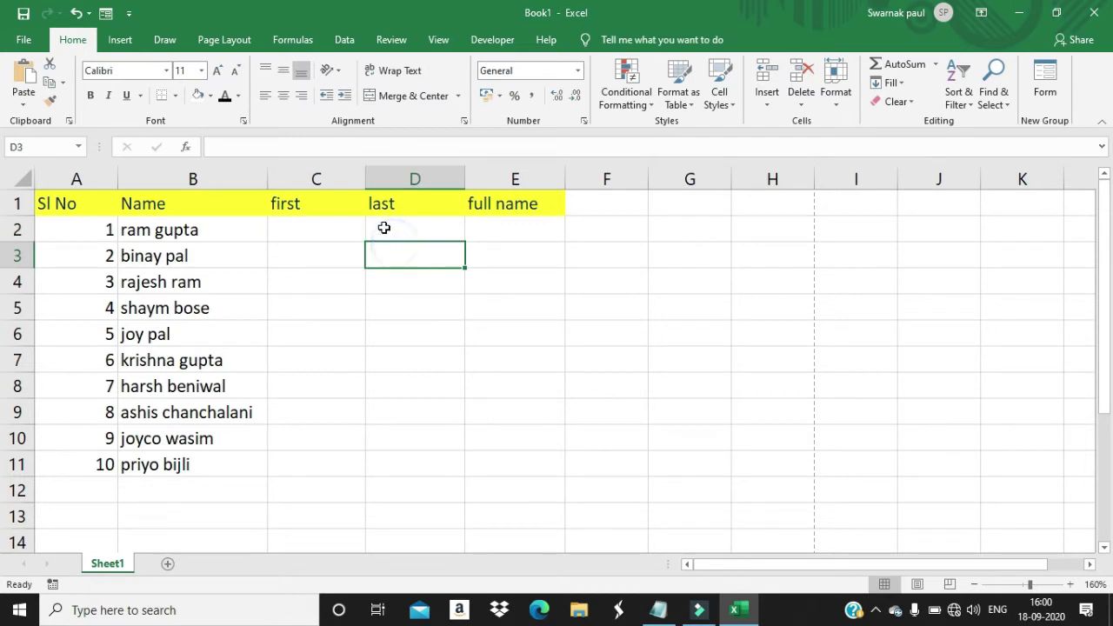
{"action": "left_click", "coordinate": [385, 229]}
{"action": "left_click", "coordinate": [275, 235]}
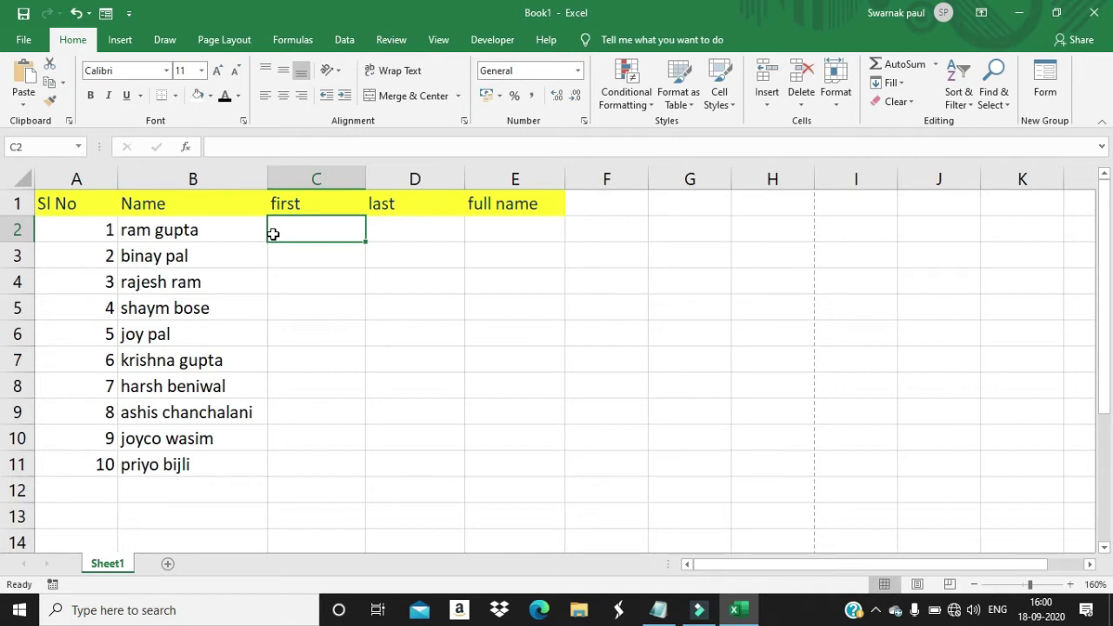
Step: Enter 'ram' in C2 and Flash Fill the first names down C2:C11
{"action": "type", "text": "r"}
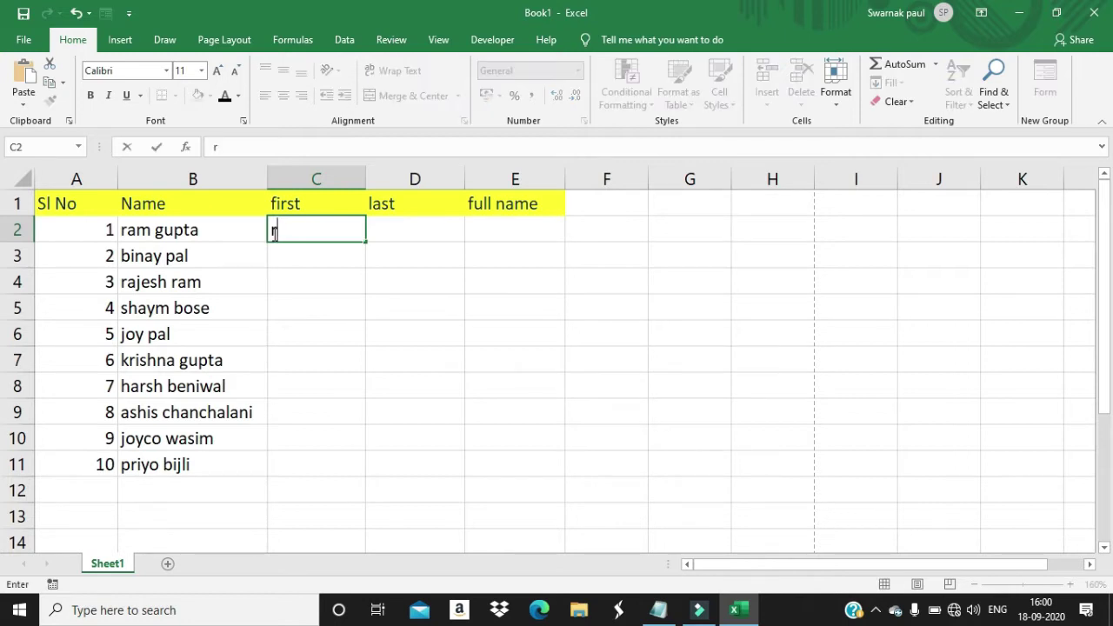
{"action": "type", "text": "am"}
{"action": "key", "text": "Return"}
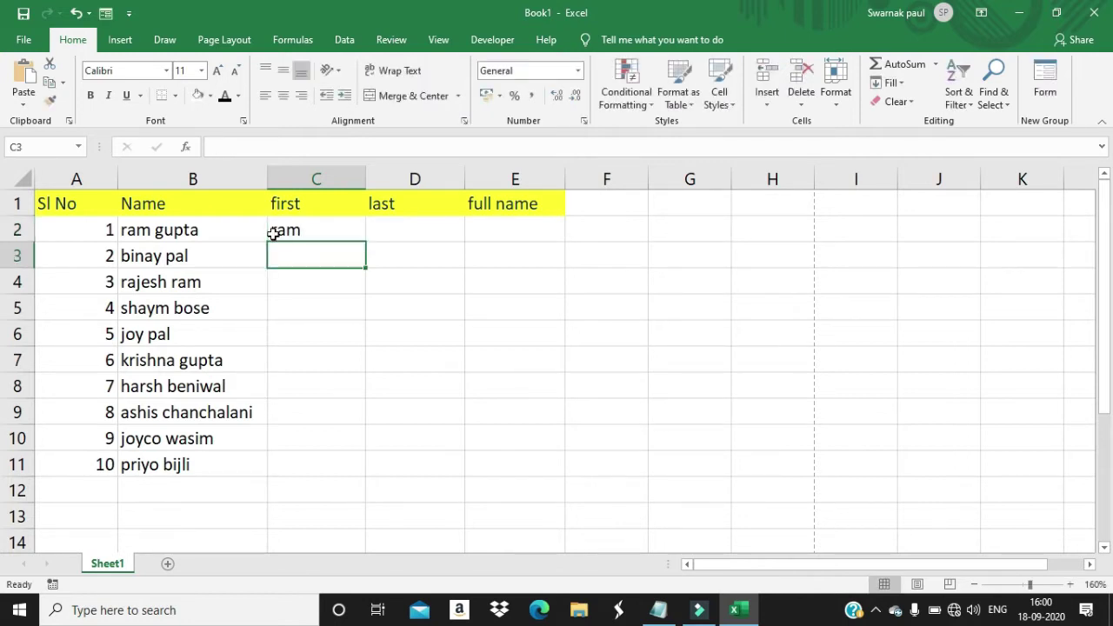
{"action": "key", "text": "ctrl+e"}
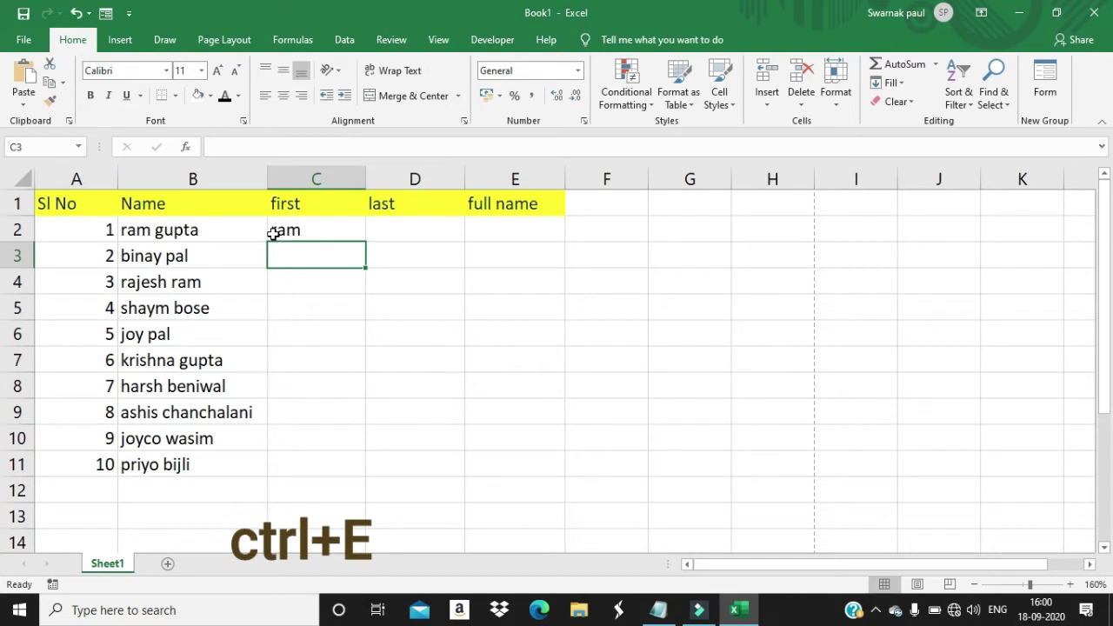
{"action": "key", "text": "ctrl+e"}
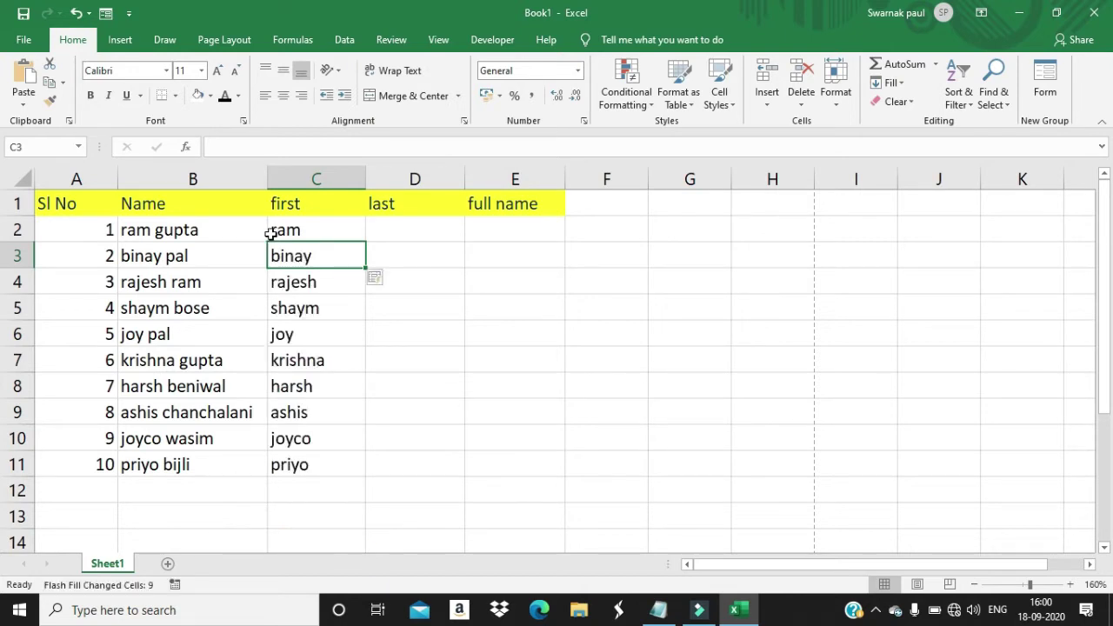
{"action": "left_click_drag", "start_coordinate": [286, 229], "coordinate": [304, 467]}
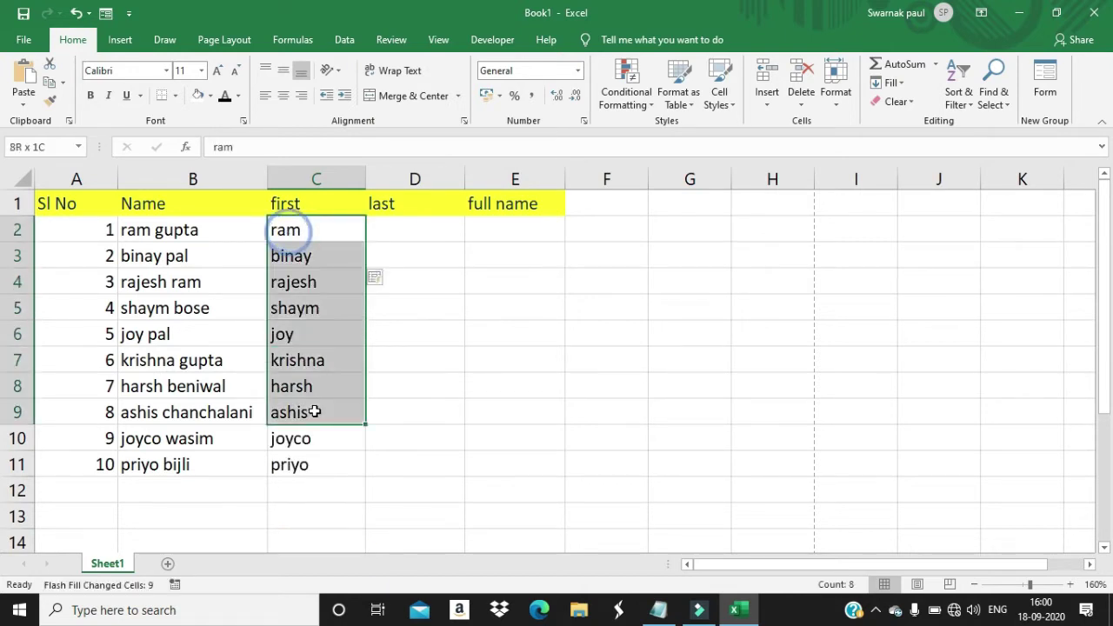
{"action": "left_click", "coordinate": [388, 230]}
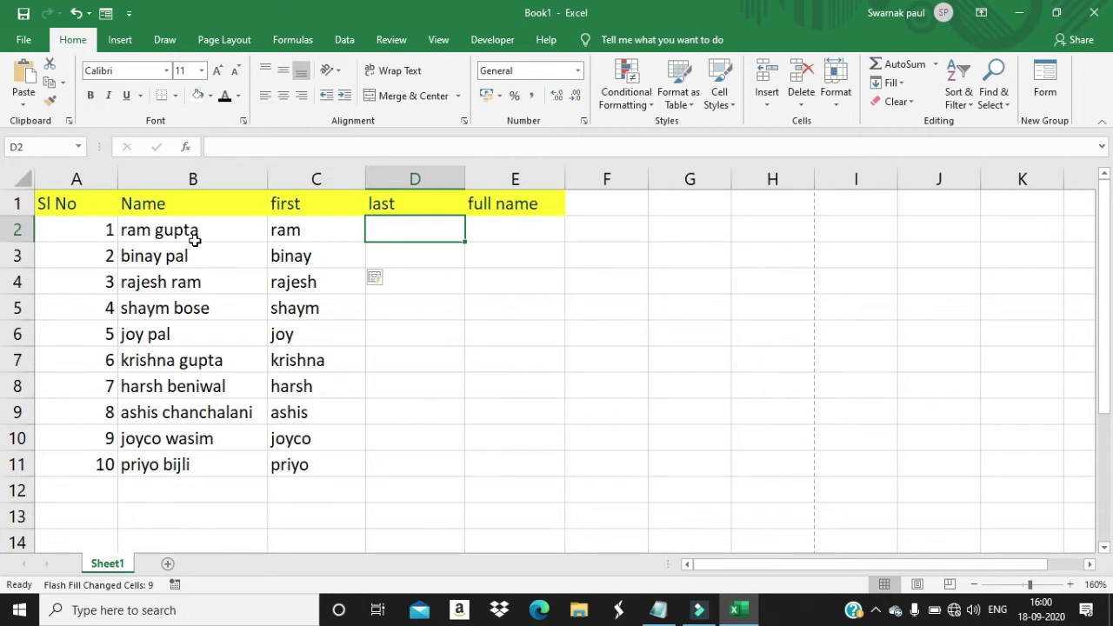
Step: Enter 'gupta' in D2 and Flash Fill the last names down column D
{"action": "type", "text": "gupta"}
{"action": "key", "text": "Return"}
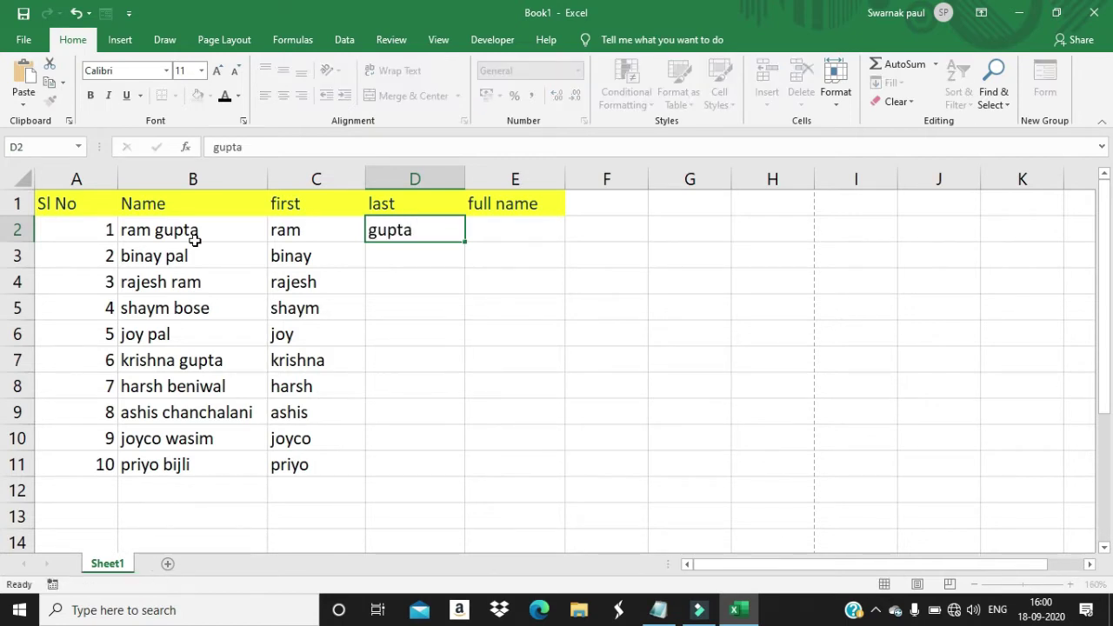
{"action": "key", "text": "ctrl+e"}
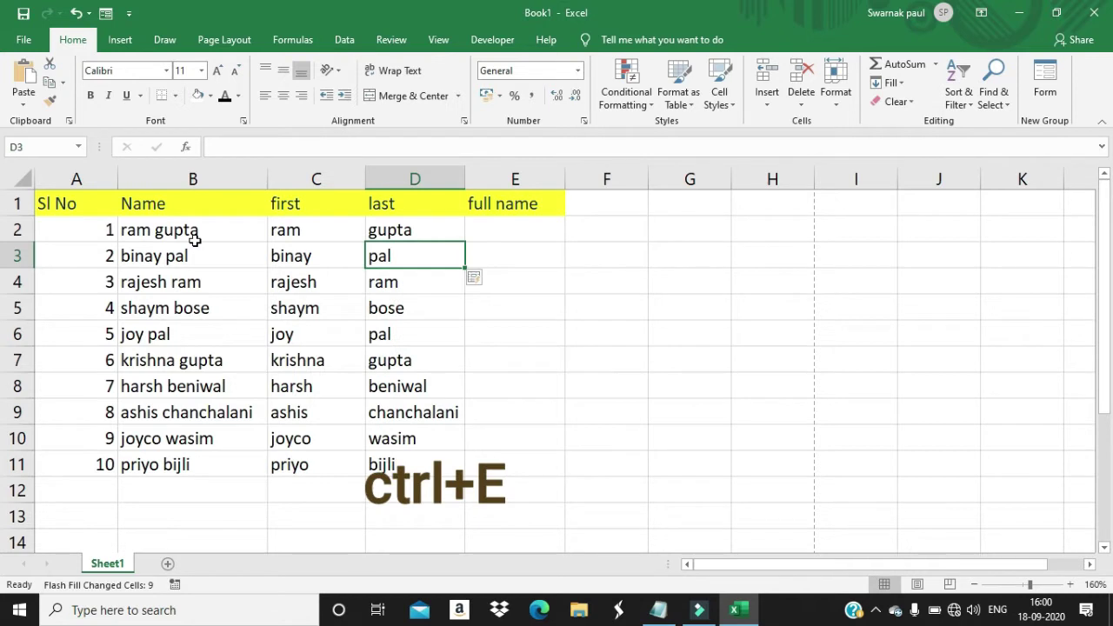
{"action": "left_click", "coordinate": [398, 229]}
{"action": "left_click", "coordinate": [426, 276]}
{"action": "left_click", "coordinate": [510, 229]}
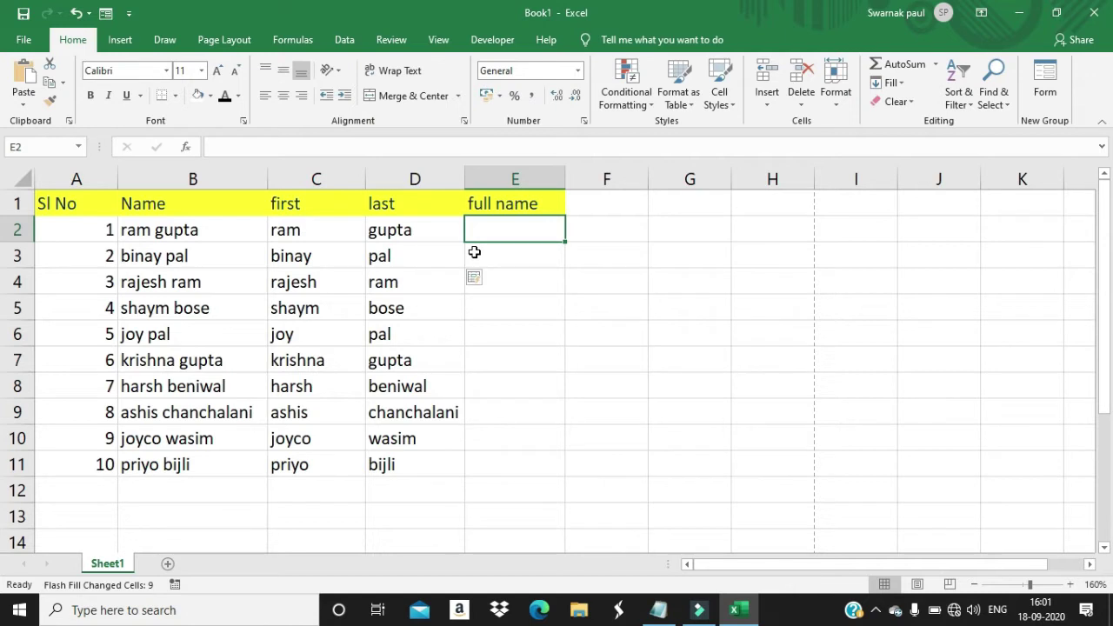
{"action": "type", "text": "ram "}
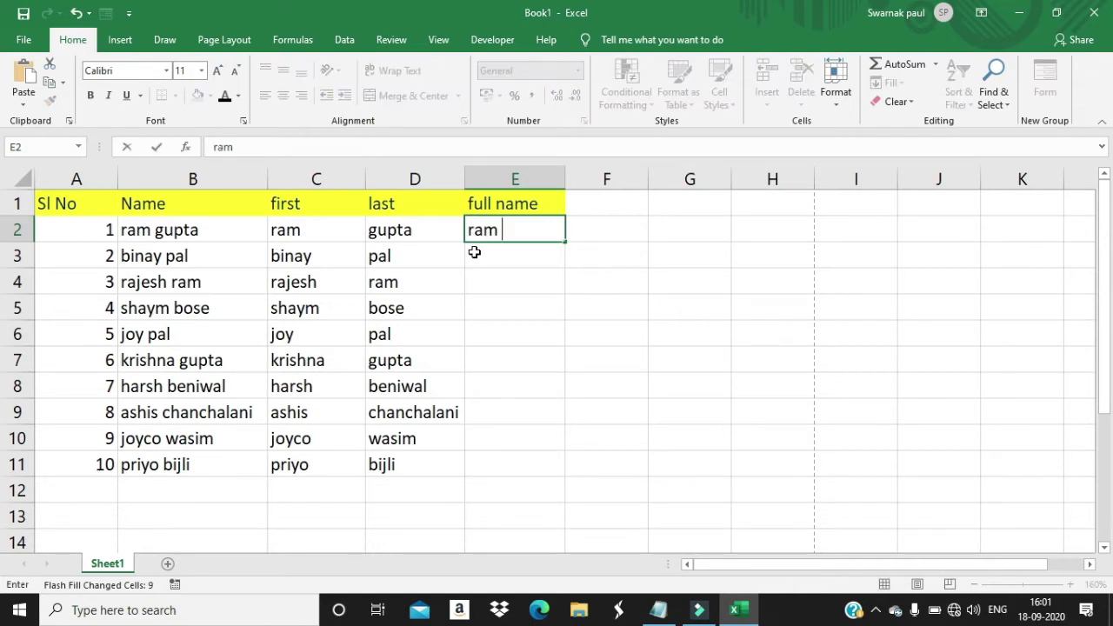
{"action": "type", "text": "g"}
{"action": "type", "text": "upta"}
{"action": "key", "text": "Return"}
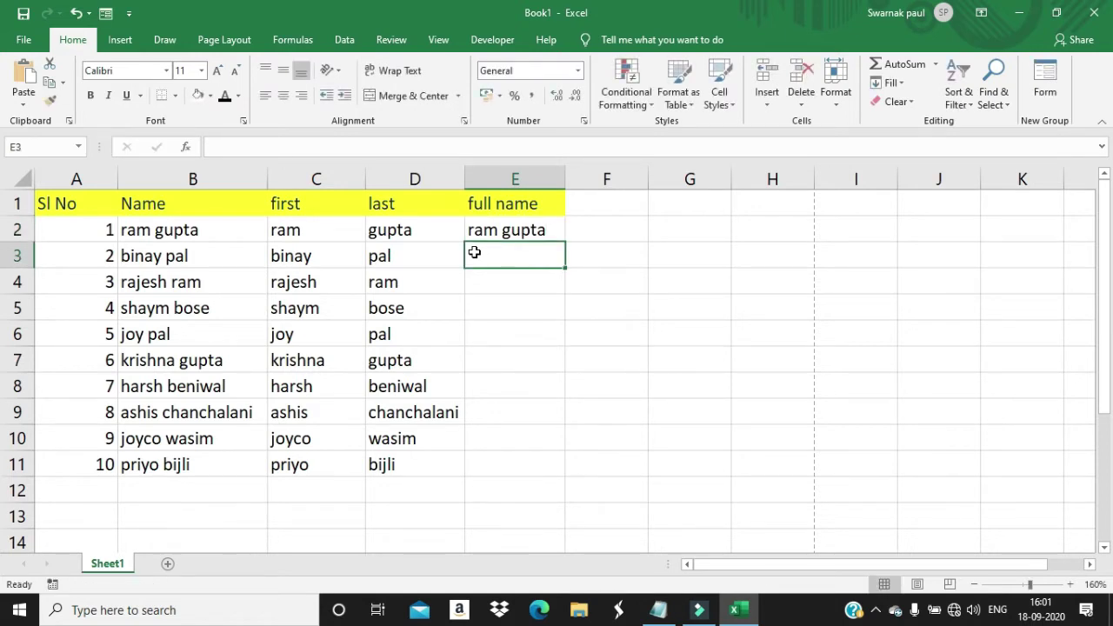
{"action": "key", "text": "ctrl+e"}
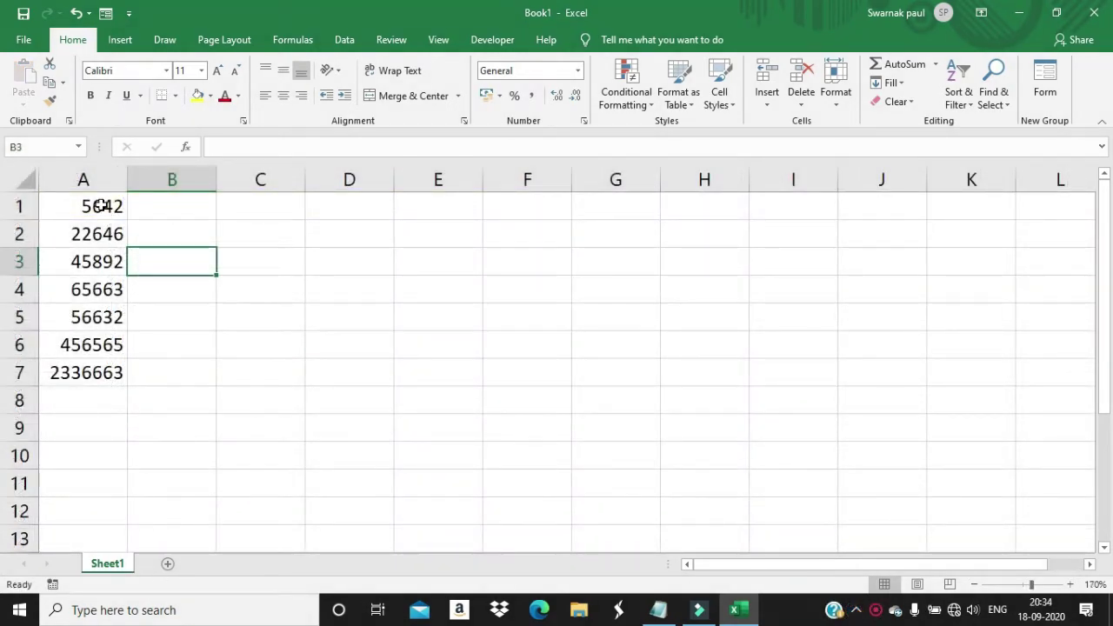
Step: Copy the numbers in A1:A7 and paste them into C1:C7 with Enter
{"action": "left_click_drag", "start_coordinate": [102, 206], "coordinate": [104, 372]}
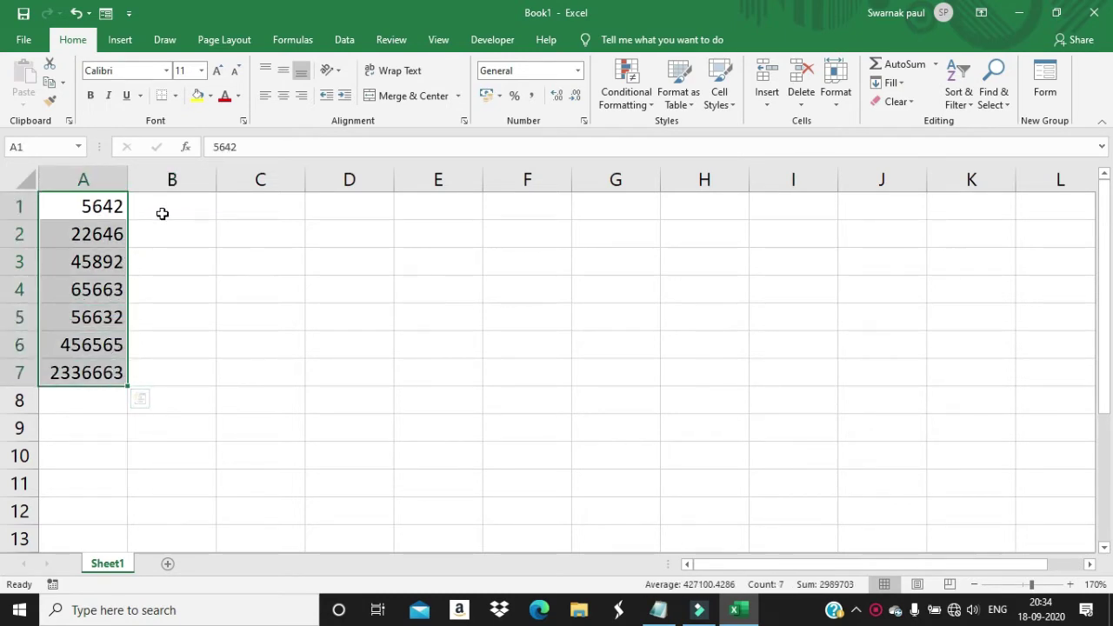
{"action": "left_click", "coordinate": [162, 212]}
{"action": "left_click_drag", "start_coordinate": [181, 210], "coordinate": [188, 369]}
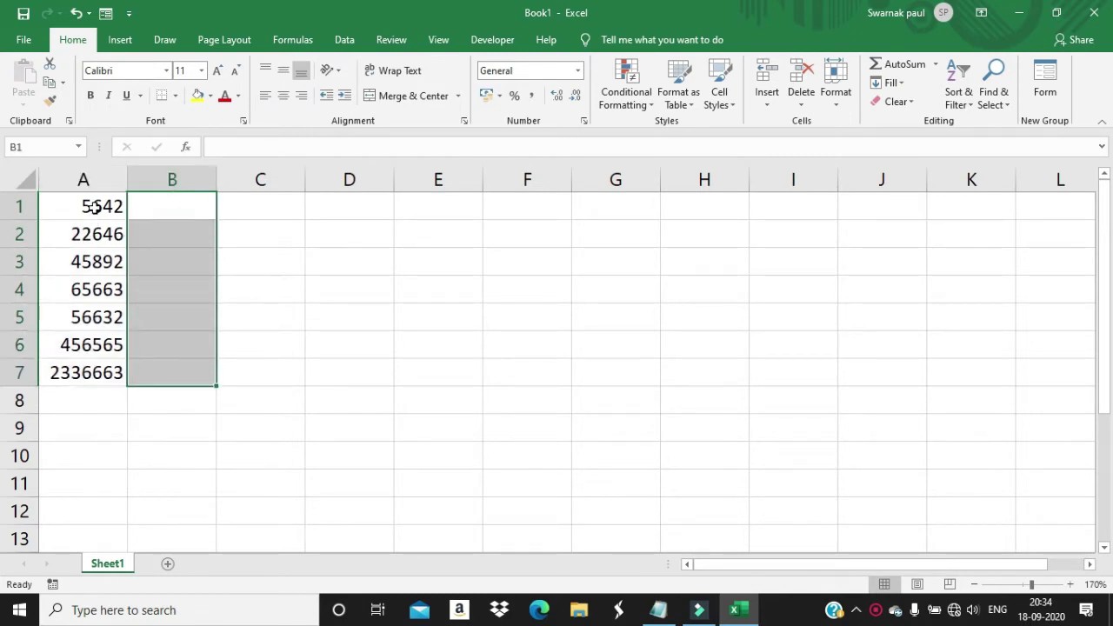
{"action": "left_click_drag", "start_coordinate": [94, 206], "coordinate": [105, 379]}
{"action": "key", "text": "ctrl+c"}
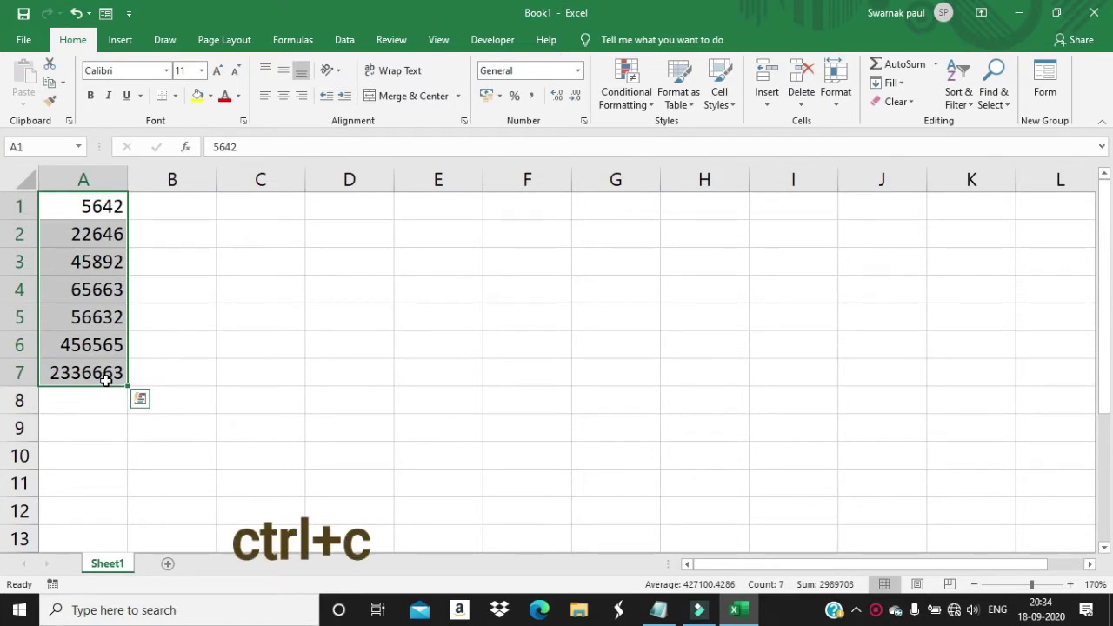
{"action": "key", "text": "ctrl+c"}
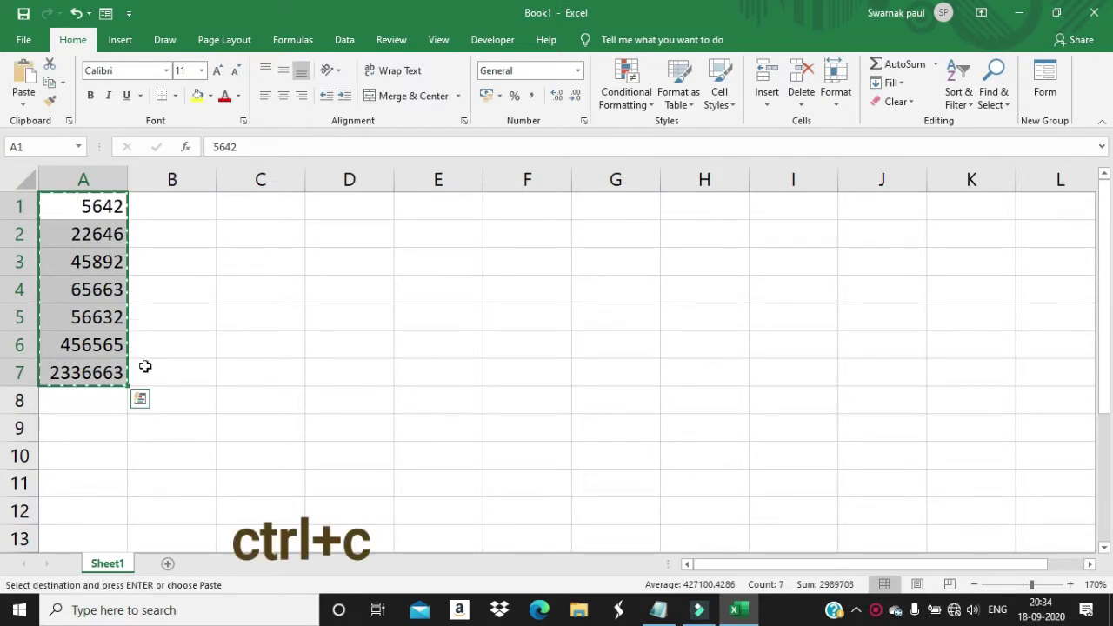
{"action": "left_click_drag", "start_coordinate": [254, 204], "coordinate": [256, 371]}
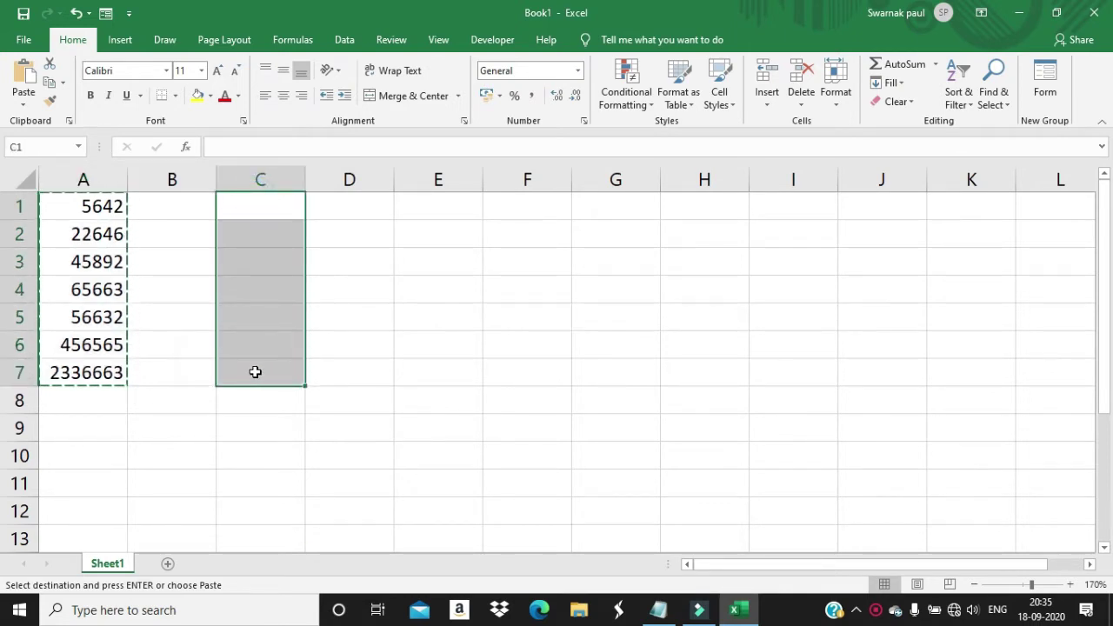
{"action": "key", "text": "Return"}
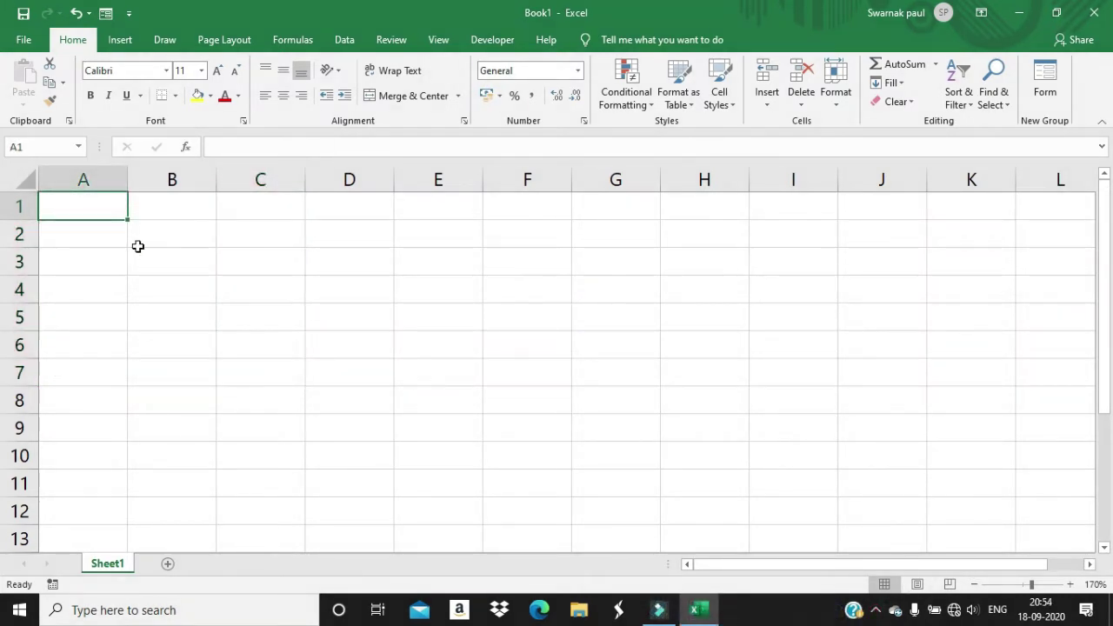
Step: Enter the word excel in cell A1
{"action": "left_click", "coordinate": [139, 239]}
{"action": "left_click", "coordinate": [96, 204]}
{"action": "left_click", "coordinate": [82, 234]}
{"action": "left_click", "coordinate": [94, 211]}
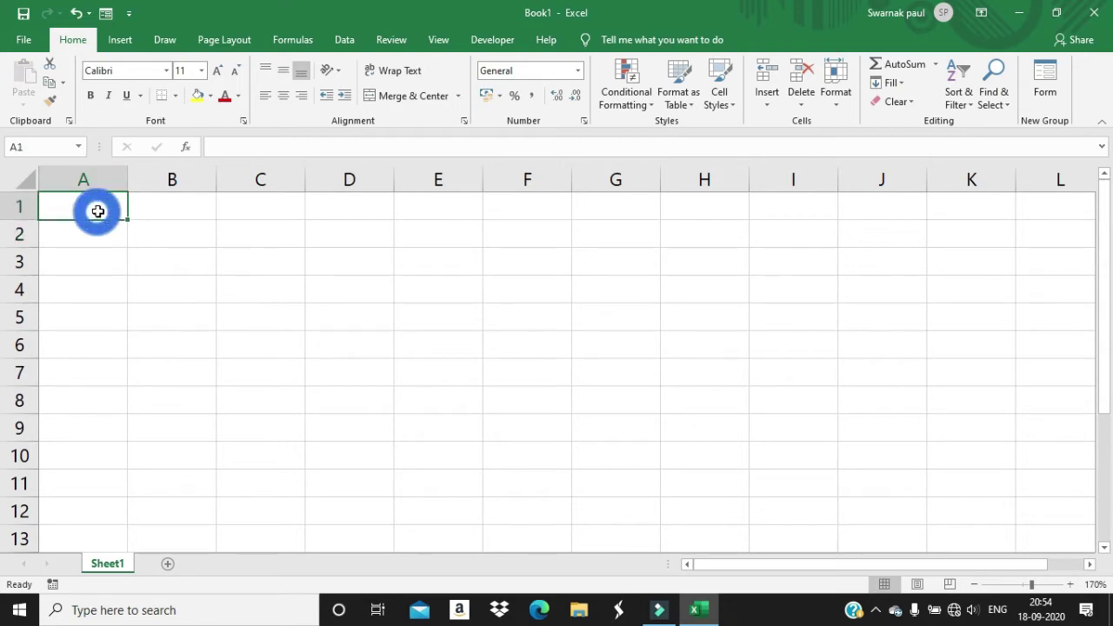
{"action": "type", "text": "e"}
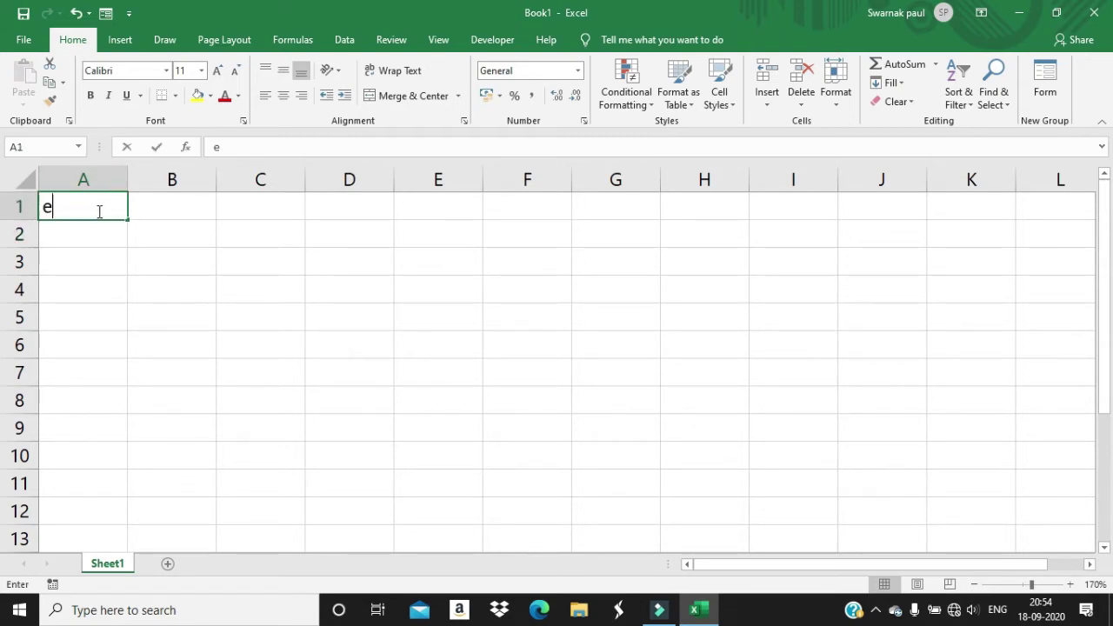
{"action": "type", "text": "xcel"}
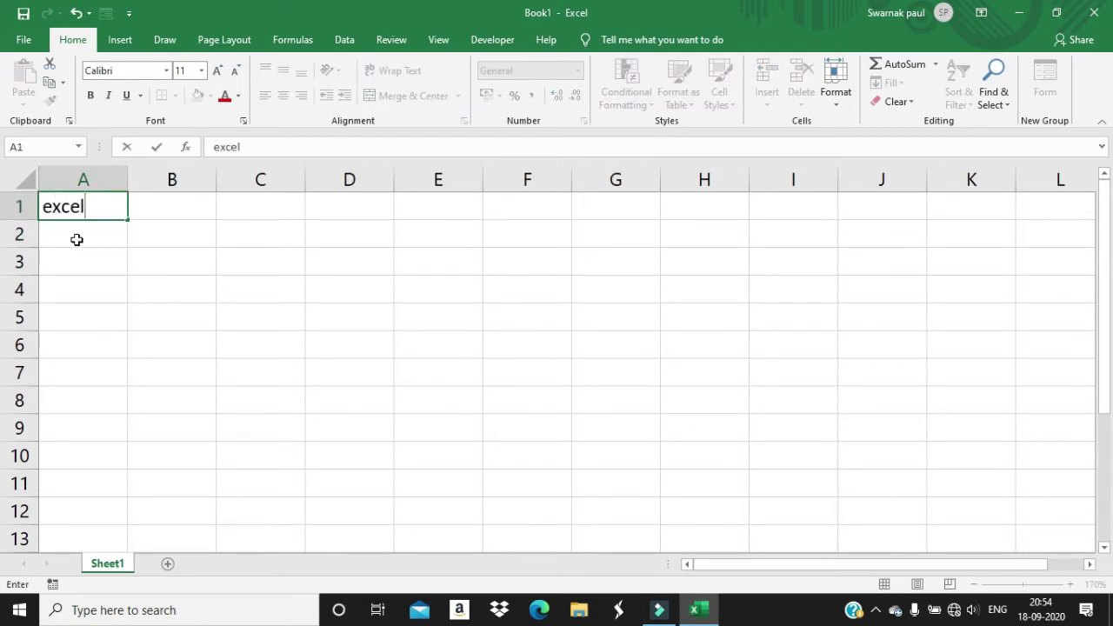
{"action": "left_click", "coordinate": [77, 238]}
Step: Fill every cell of B2:F10 with excel using Ctrl+Enter
{"action": "mouse_move", "coordinate": [99, 201]}
{"action": "left_mouse_down"}
{"action": "mouse_move", "coordinate": [285, 250]}
{"action": "mouse_move", "coordinate": [375, 360]}
{"action": "left_mouse_up"}
{"action": "left_click", "coordinate": [427, 248]}
{"action": "left_click_drag", "start_coordinate": [54, 213], "coordinate": [201, 397]}
{"action": "left_click", "coordinate": [455, 266]}
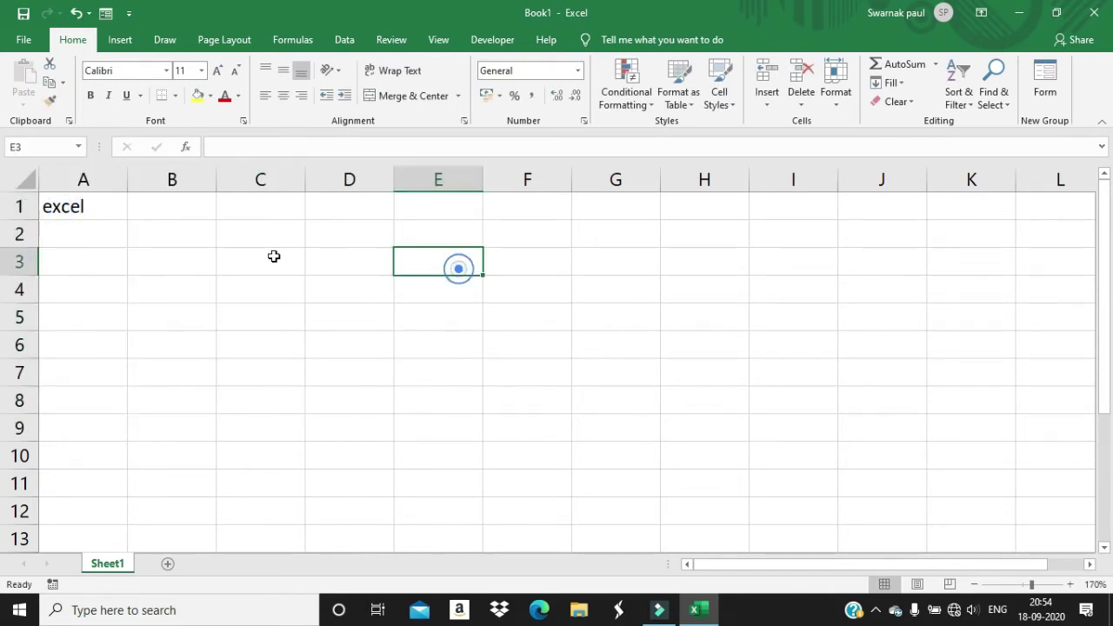
{"action": "left_click", "coordinate": [162, 233]}
{"action": "left_click_drag", "start_coordinate": [166, 237], "coordinate": [487, 445]}
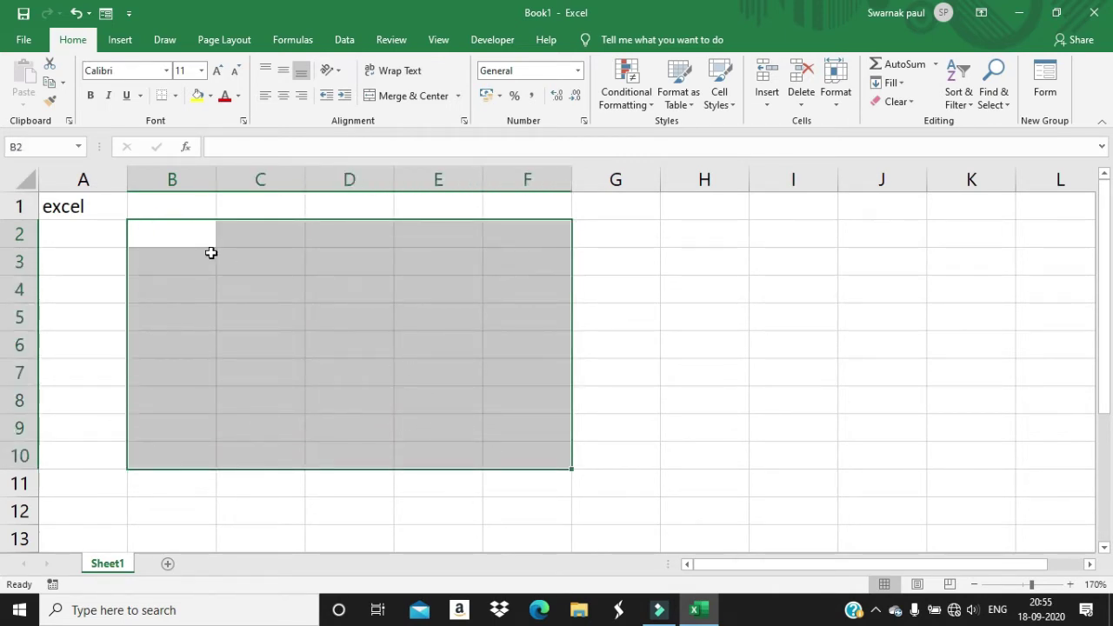
{"action": "type", "text": "exc"}
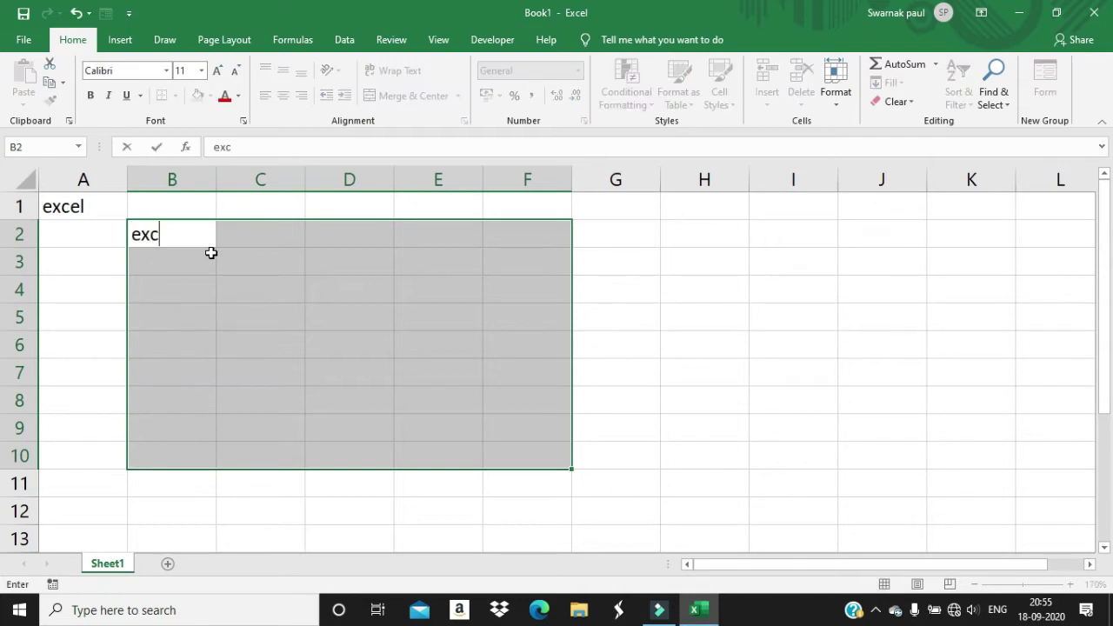
{"action": "type", "text": "el"}
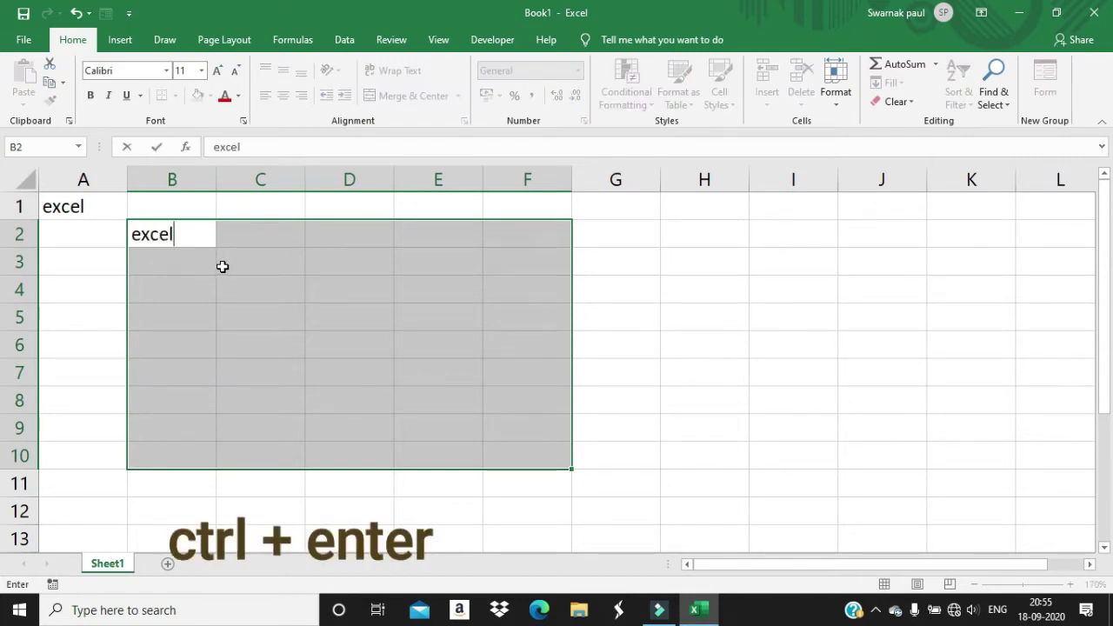
{"action": "key", "text": "ctrl+Return"}
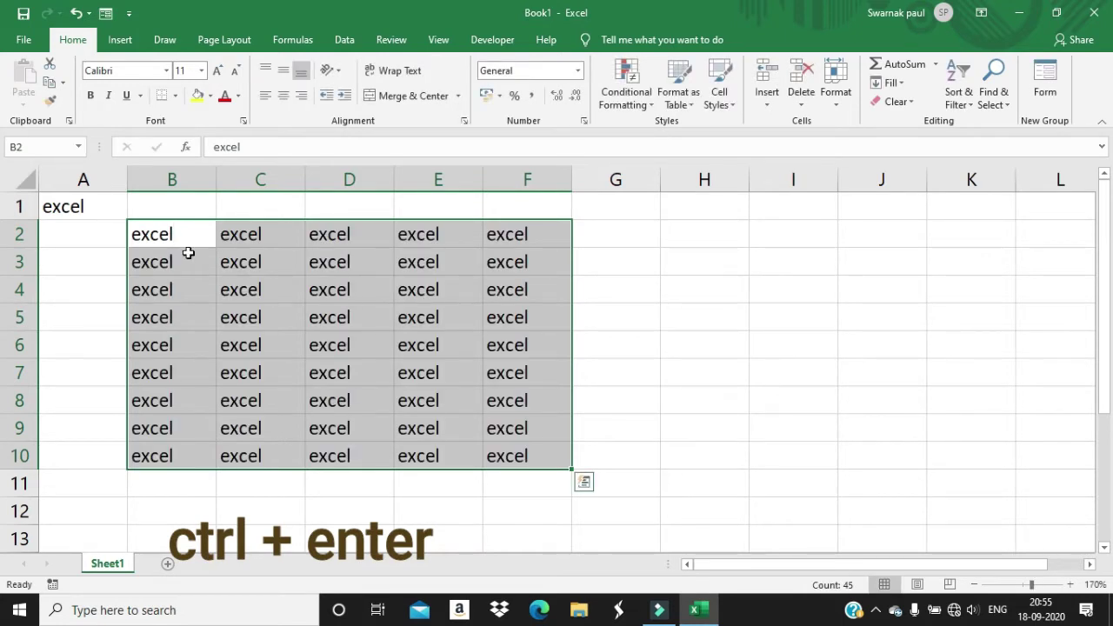
Step: Fill every cell of G2:K11 with 45 using Ctrl+Enter
{"action": "left_click_drag", "start_coordinate": [264, 231], "coordinate": [495, 455]}
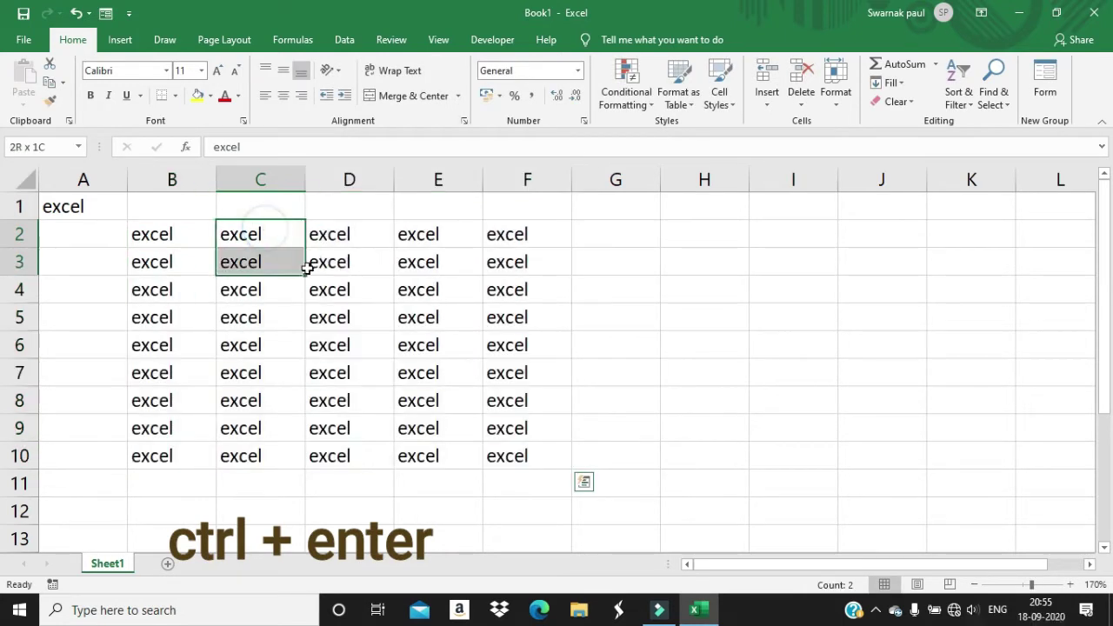
{"action": "left_click_drag", "start_coordinate": [167, 248], "coordinate": [493, 478]}
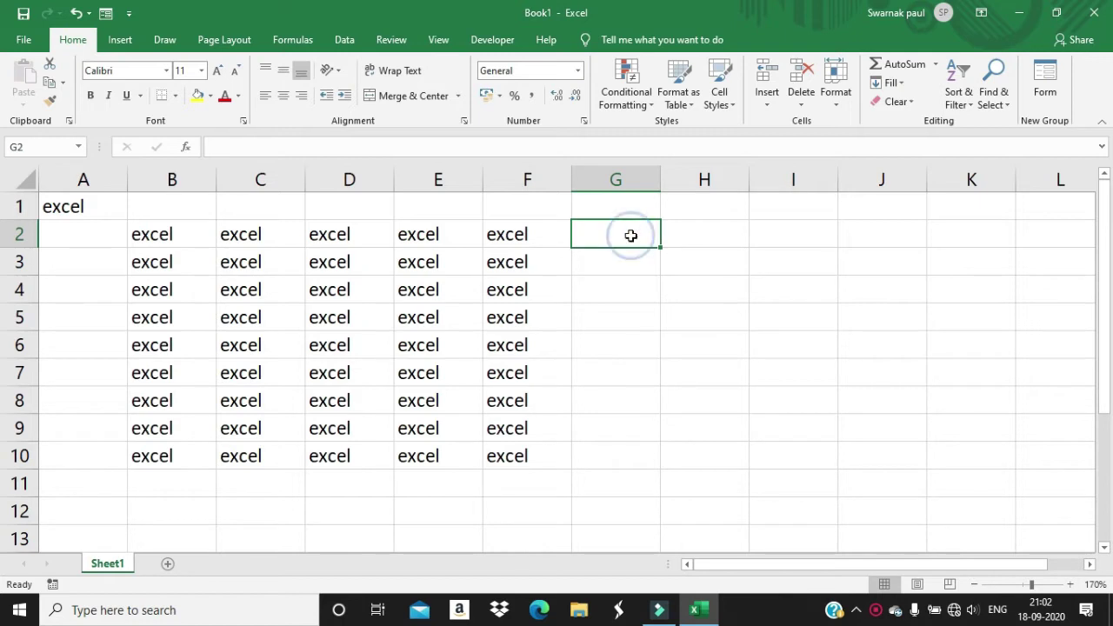
{"action": "left_click_drag", "start_coordinate": [650, 246], "coordinate": [951, 480]}
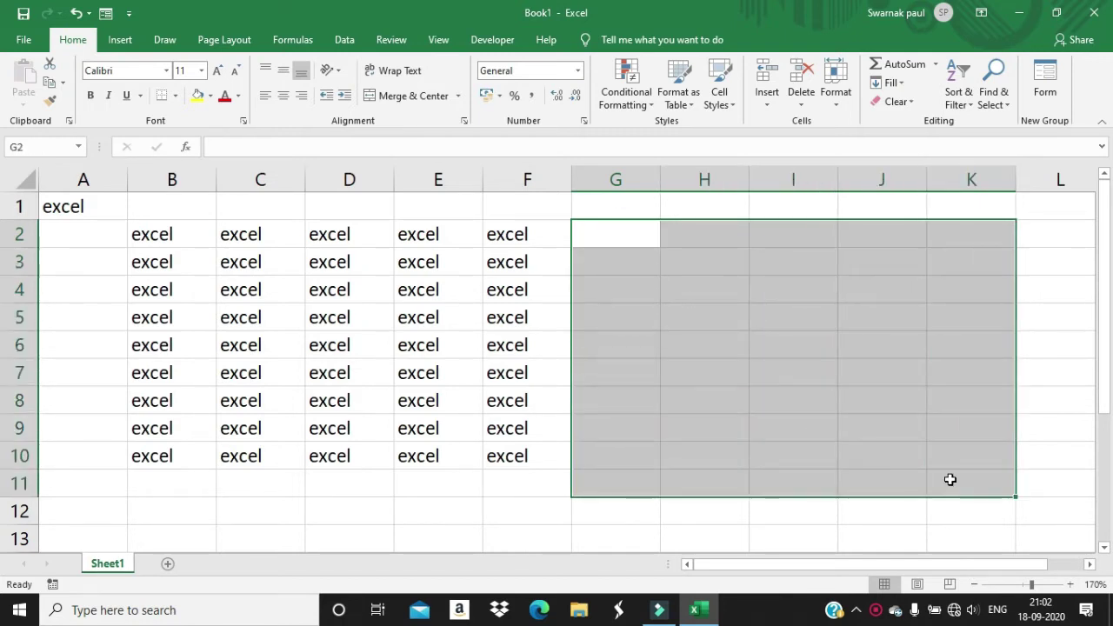
{"action": "type", "text": "4"}
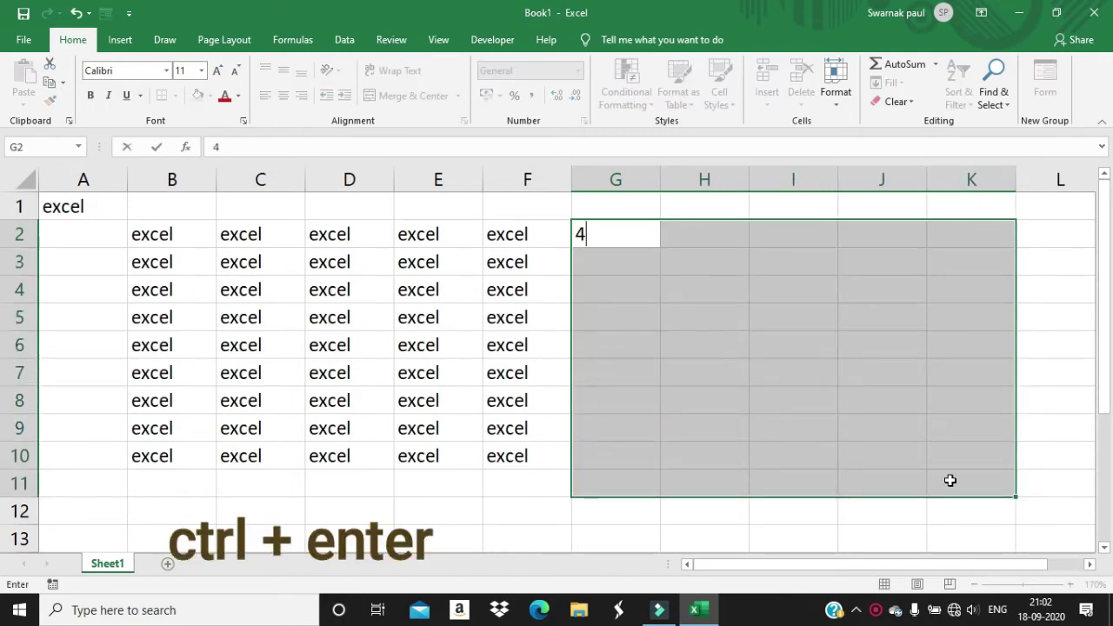
{"action": "type", "text": "5"}
{"action": "key", "text": "ctrl+Return"}
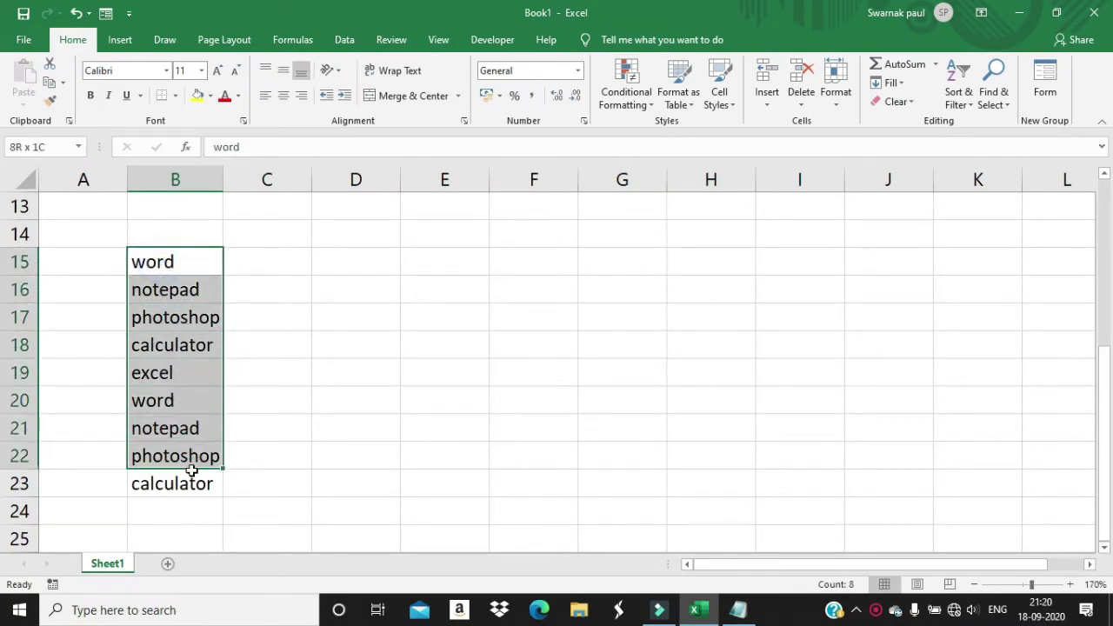
Step: Enter notepad in B24 by picking it from the column's Alt+Down list
{"action": "left_click_drag", "start_coordinate": [160, 262], "coordinate": [174, 483]}
{"action": "left_click", "coordinate": [174, 349]}
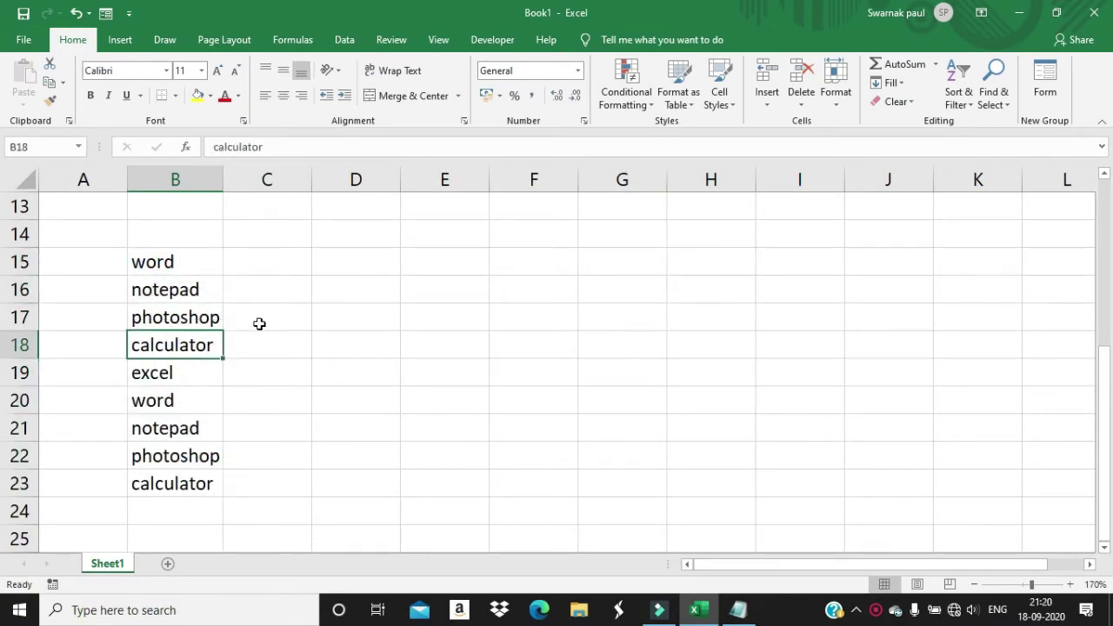
{"action": "left_click", "coordinate": [163, 319]}
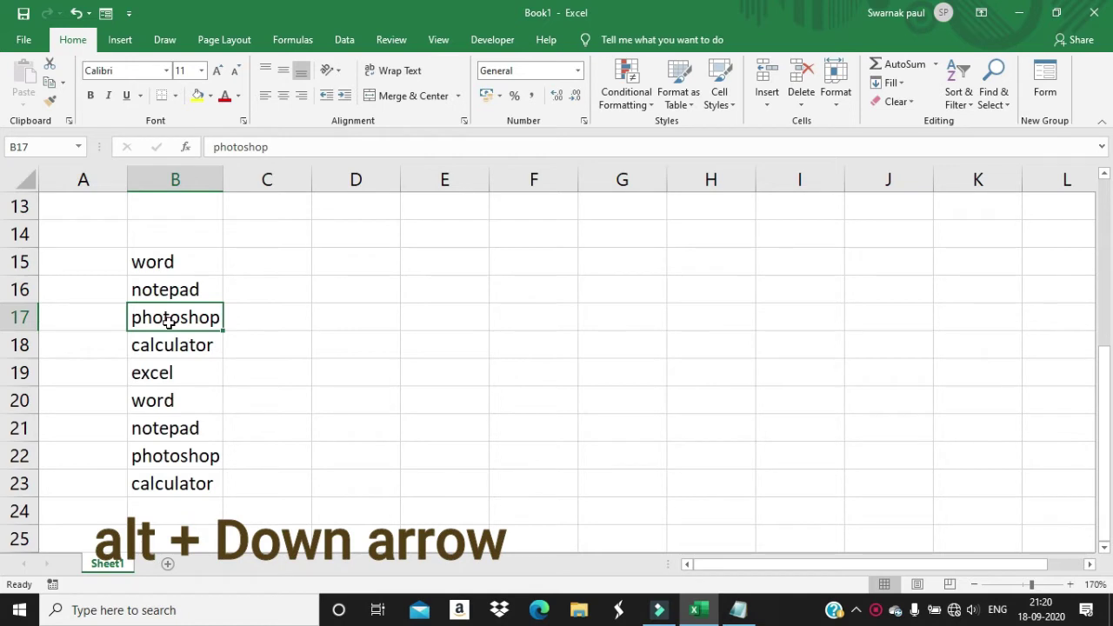
{"action": "key", "text": "alt+Down"}
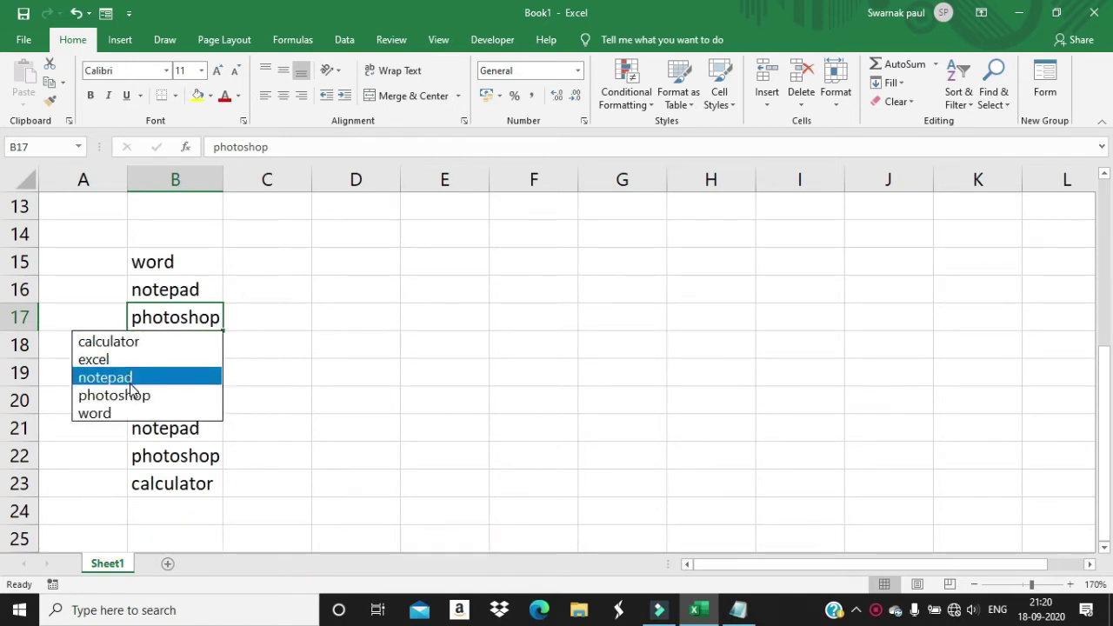
{"action": "left_click", "coordinate": [164, 513]}
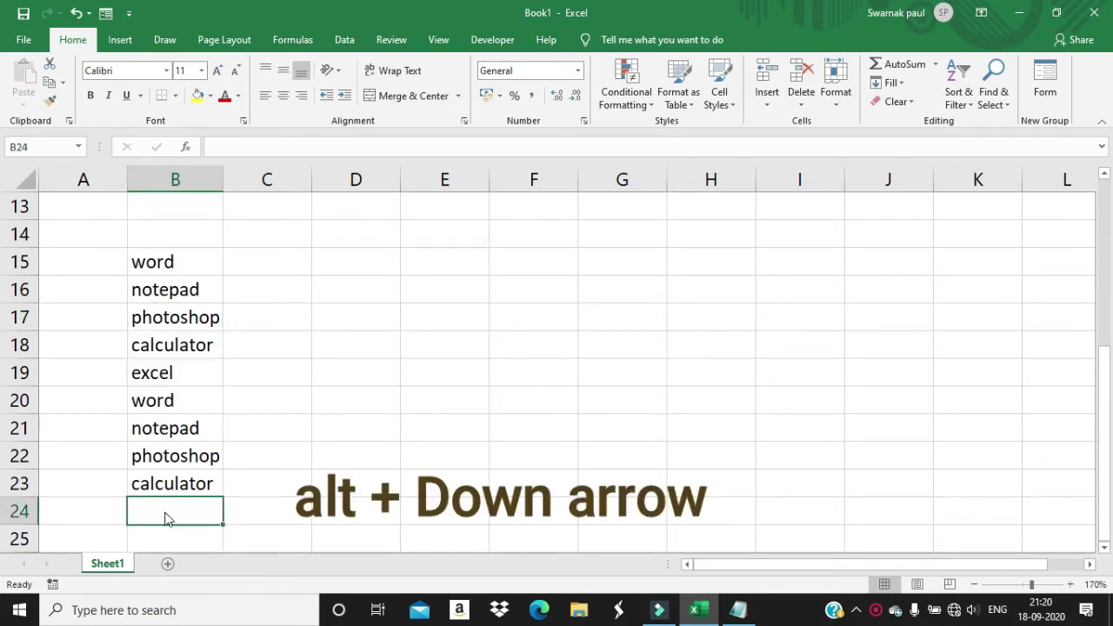
{"action": "key", "text": "alt+Down"}
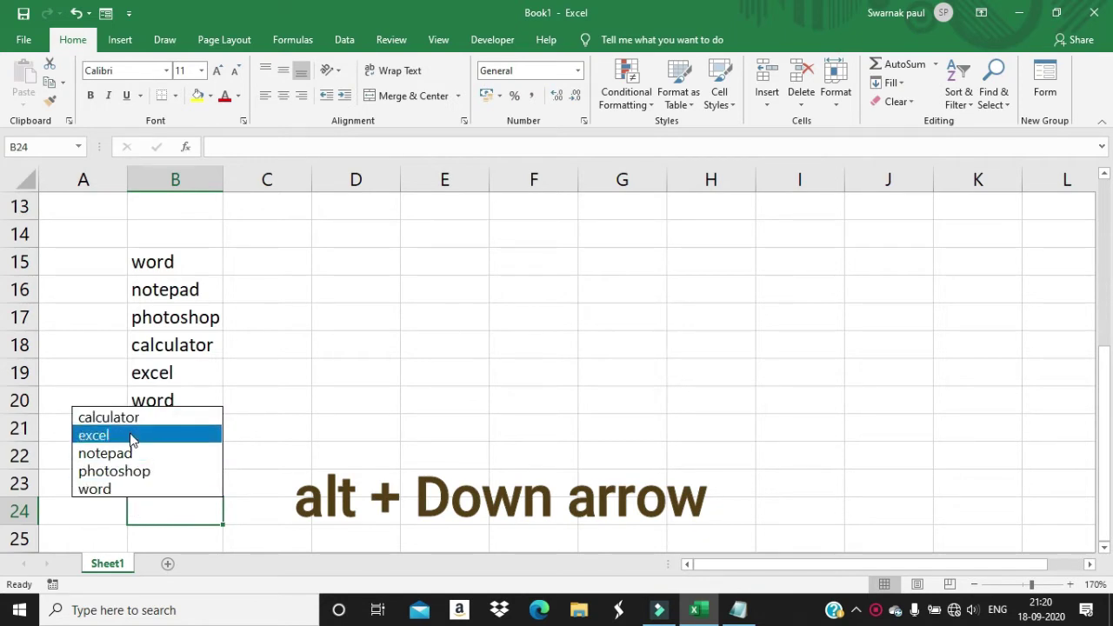
{"action": "left_click", "coordinate": [125, 453]}
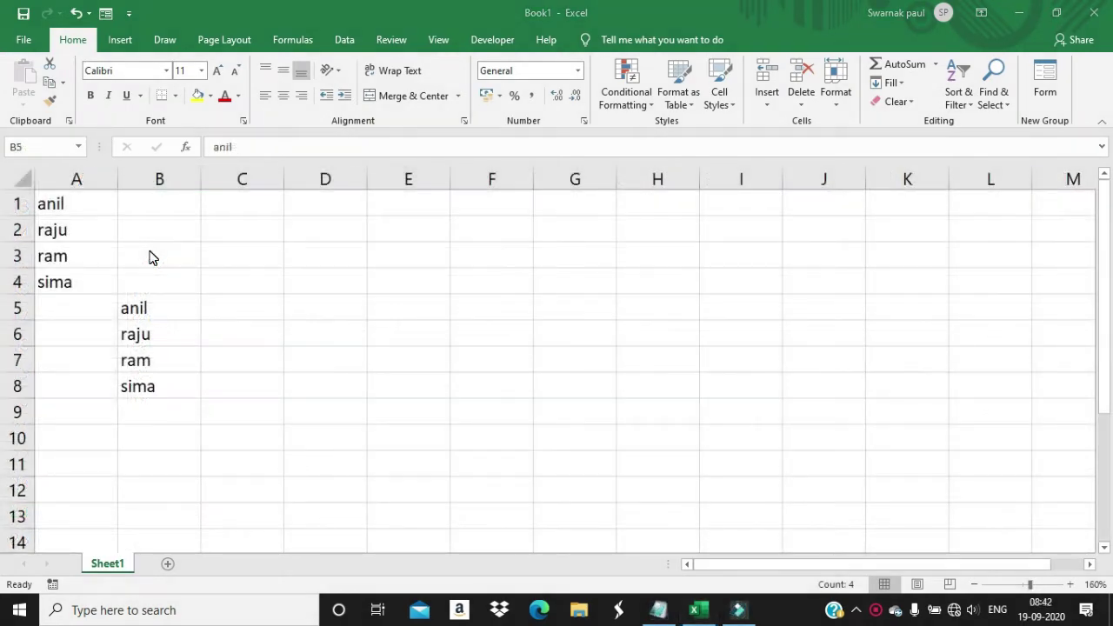
Step: Make the A1:A4 names bold, italic and dark blue
{"action": "left_click_drag", "start_coordinate": [87, 204], "coordinate": [88, 294]}
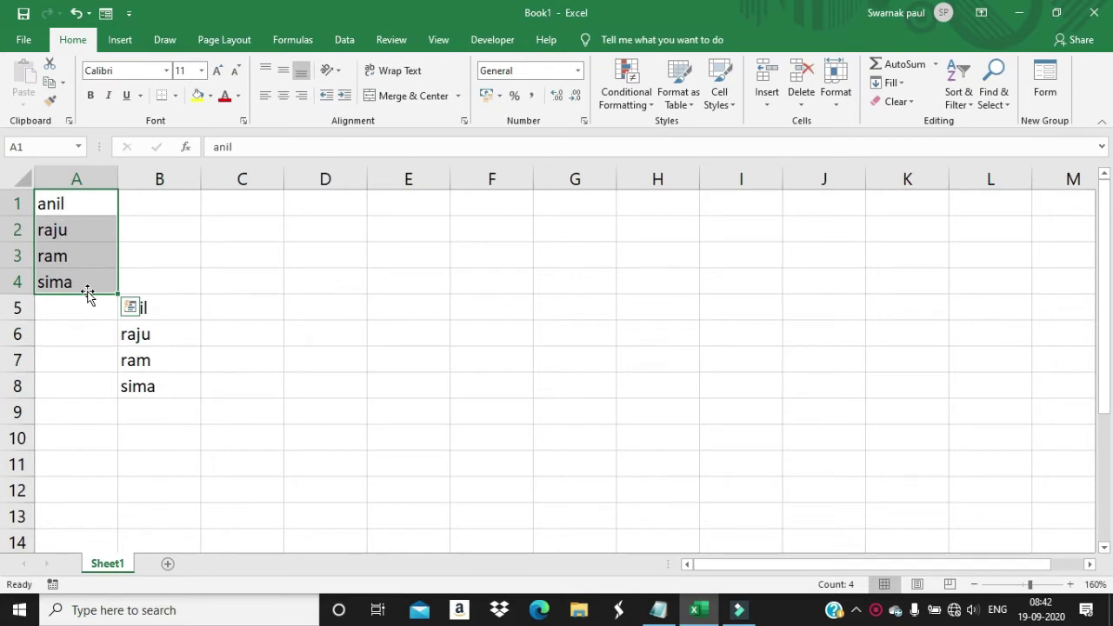
{"action": "left_click_drag", "start_coordinate": [165, 306], "coordinate": [180, 381]}
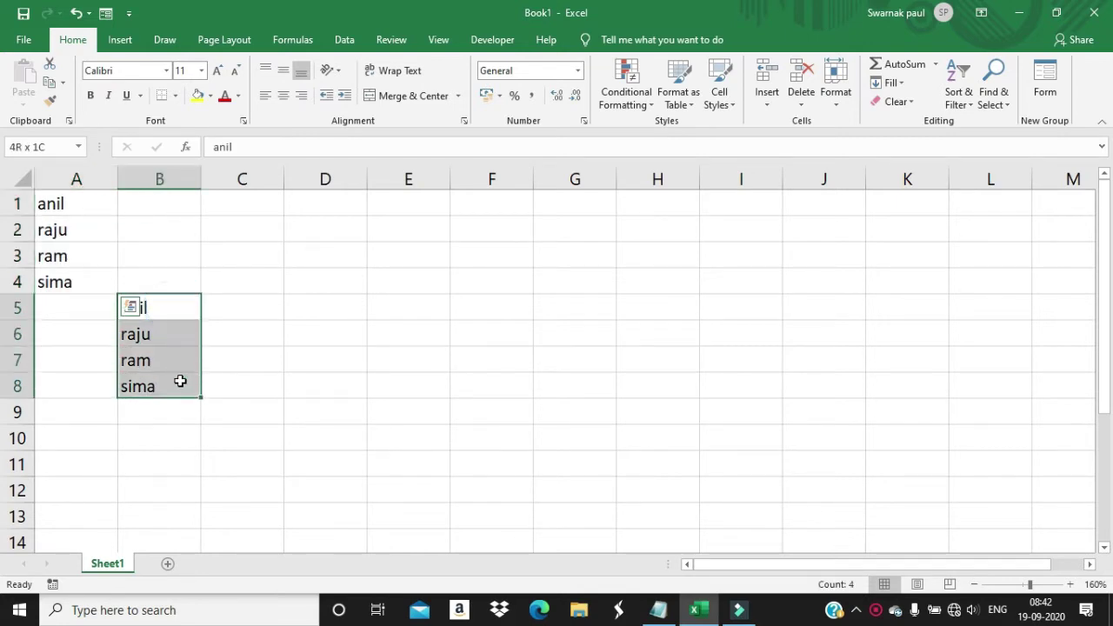
{"action": "left_click_drag", "start_coordinate": [82, 204], "coordinate": [88, 283]}
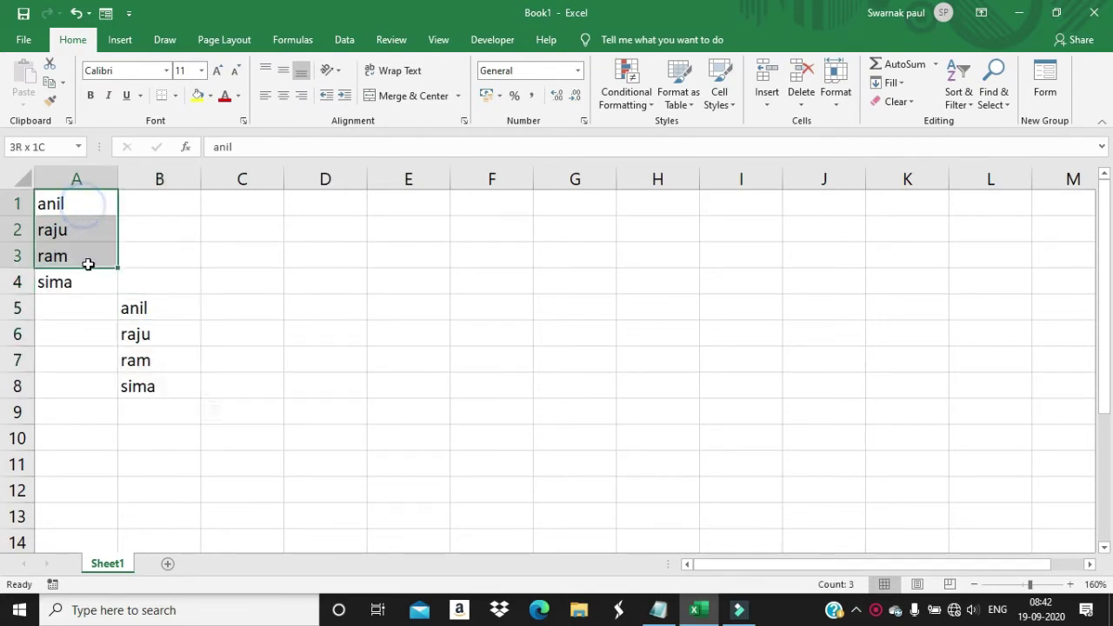
{"action": "left_click", "coordinate": [89, 96]}
{"action": "left_click", "coordinate": [108, 95]}
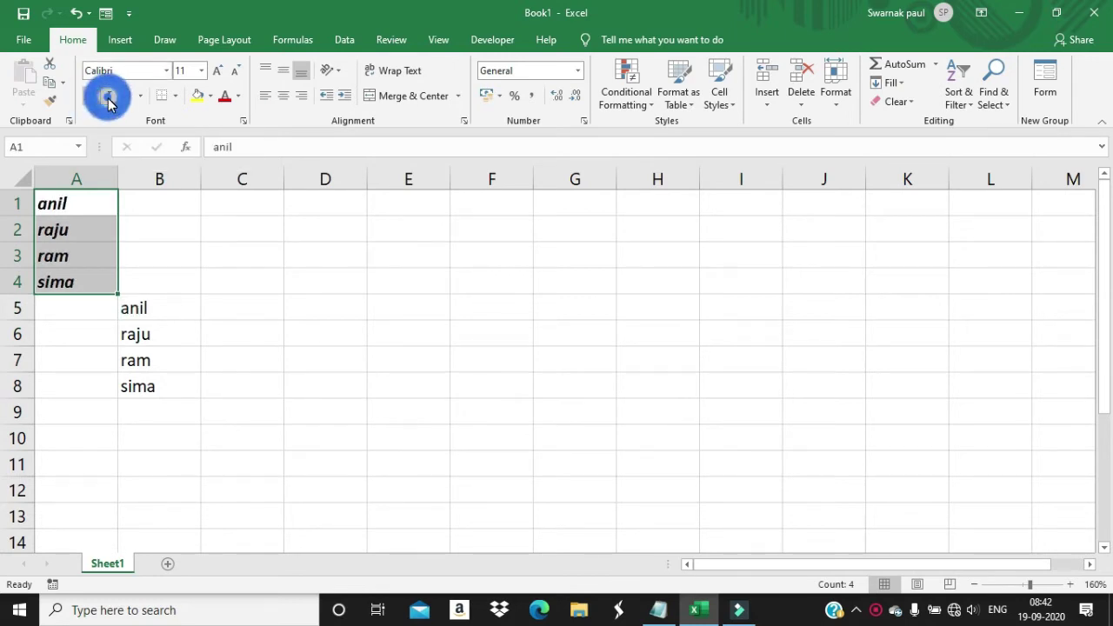
{"action": "left_click", "coordinate": [240, 98]}
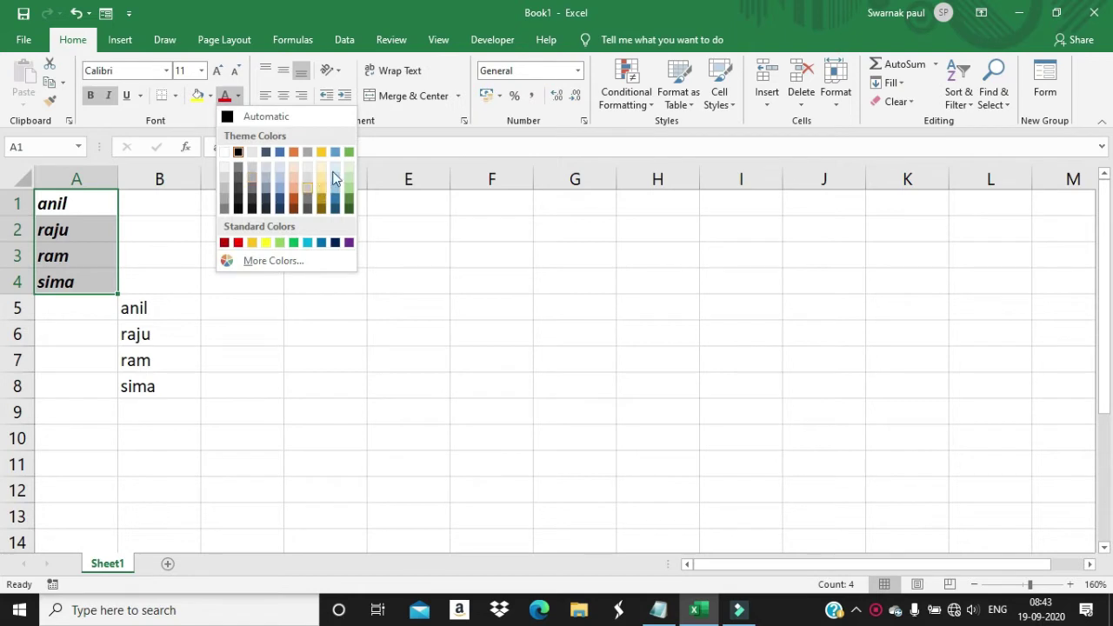
{"action": "left_click", "coordinate": [338, 206]}
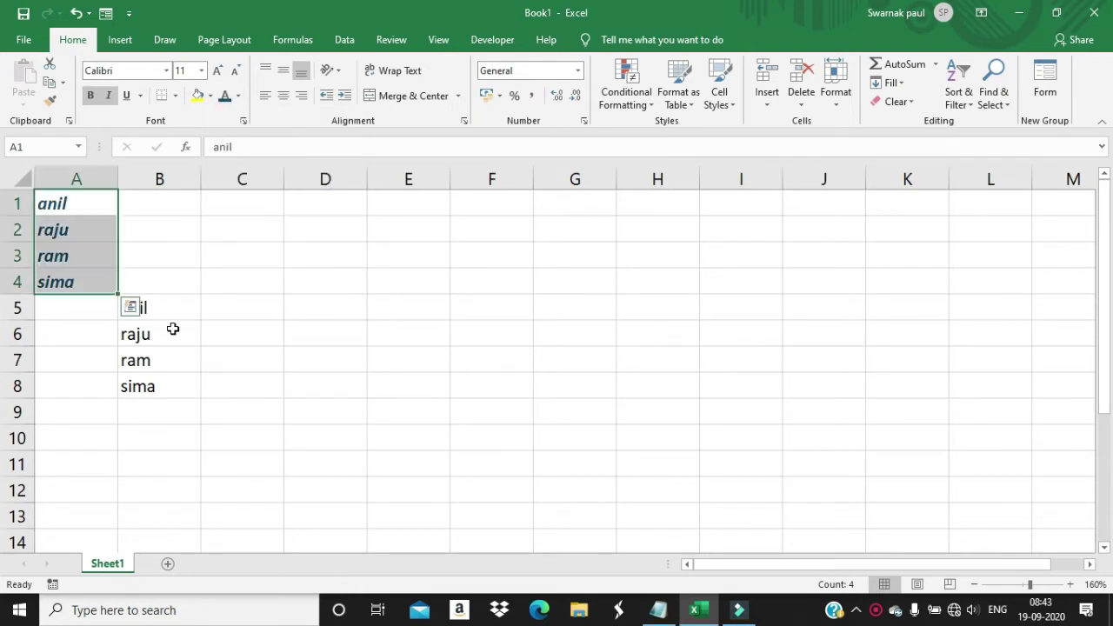
Step: Select the B5:B8 names to receive the same dark blue colour
{"action": "left_click", "coordinate": [168, 308]}
{"action": "left_click_drag", "start_coordinate": [87, 207], "coordinate": [79, 277]}
{"action": "left_click_drag", "start_coordinate": [182, 307], "coordinate": [172, 360]}
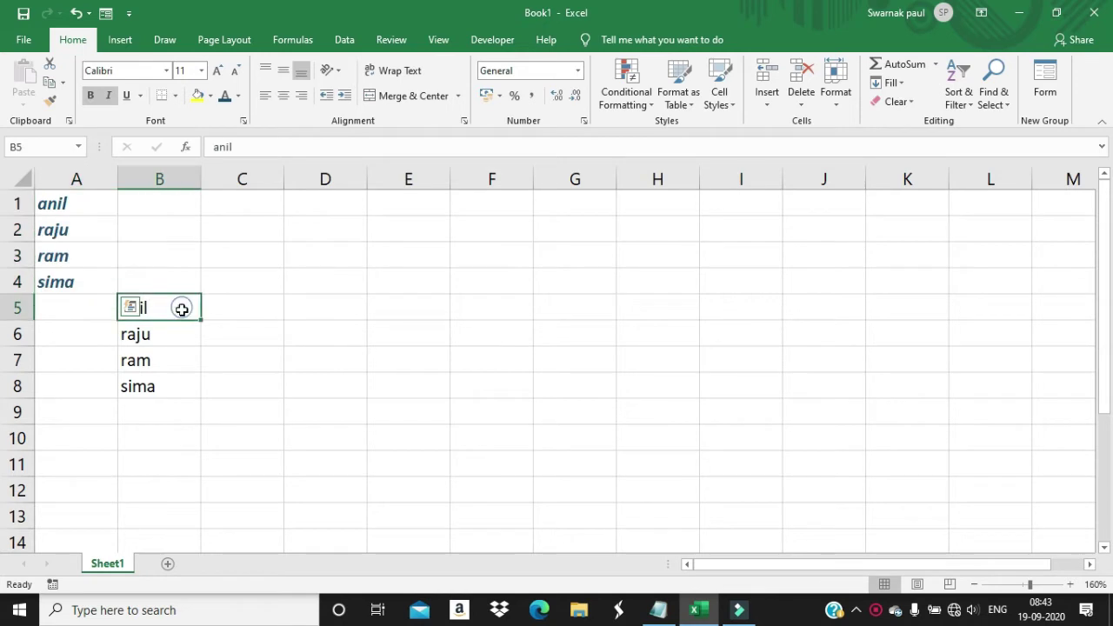
{"action": "left_click", "coordinate": [85, 205]}
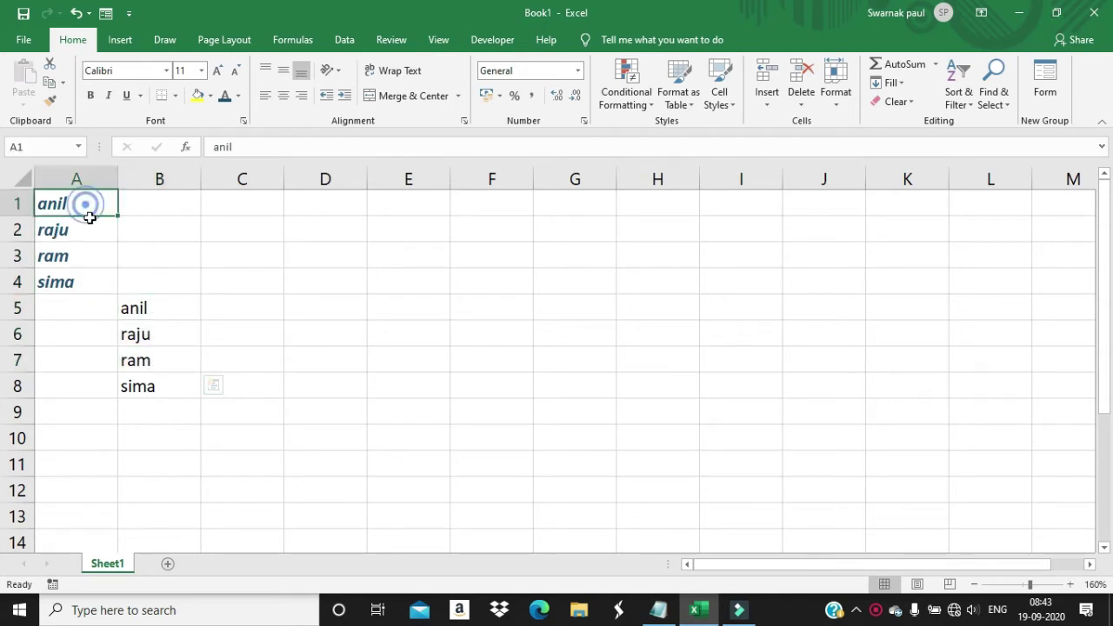
{"action": "left_click_drag", "start_coordinate": [90, 218], "coordinate": [85, 280]}
{"action": "left_click_drag", "start_coordinate": [134, 308], "coordinate": [153, 380]}
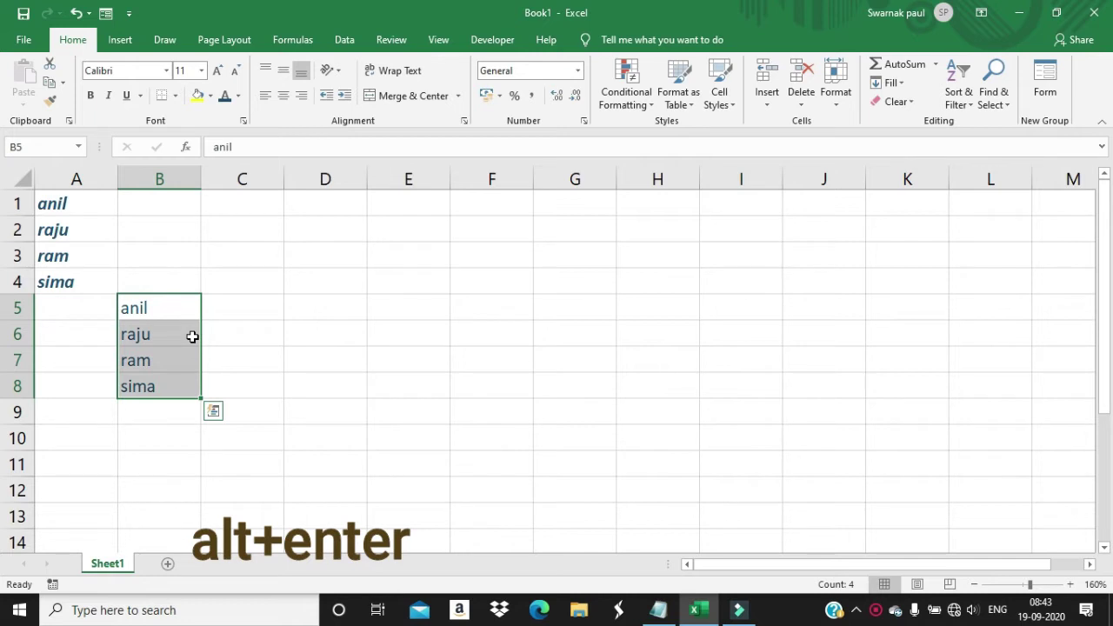
Step: Underline the B5:B8 names, then repeat the underline on A1:A4 with Alt+Enter
{"action": "left_click", "coordinate": [110, 307]}
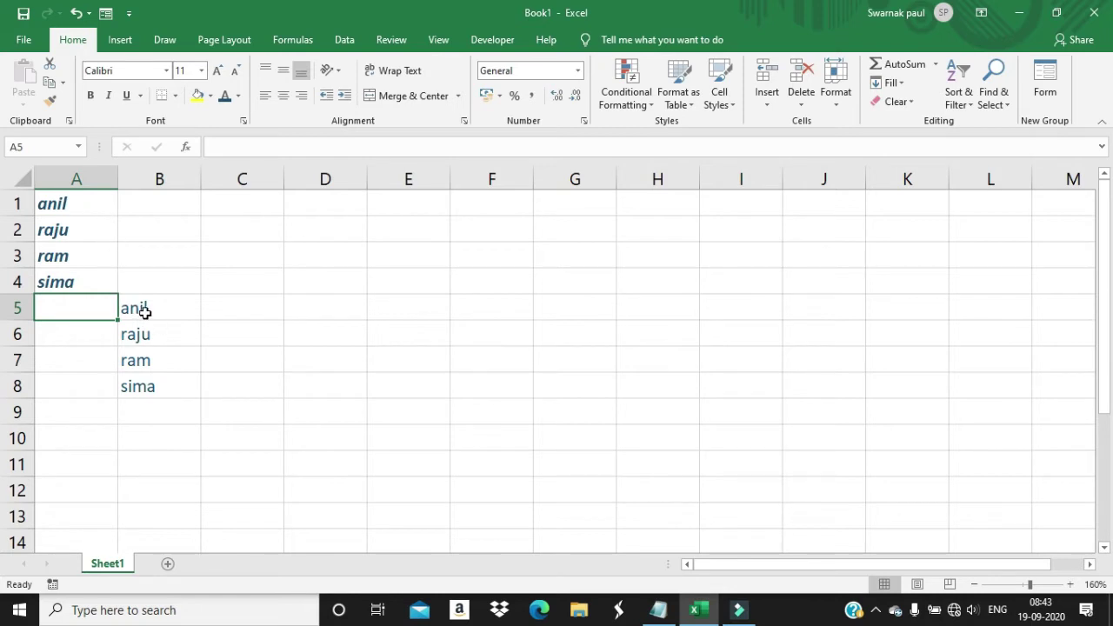
{"action": "left_click_drag", "start_coordinate": [145, 307], "coordinate": [168, 383]}
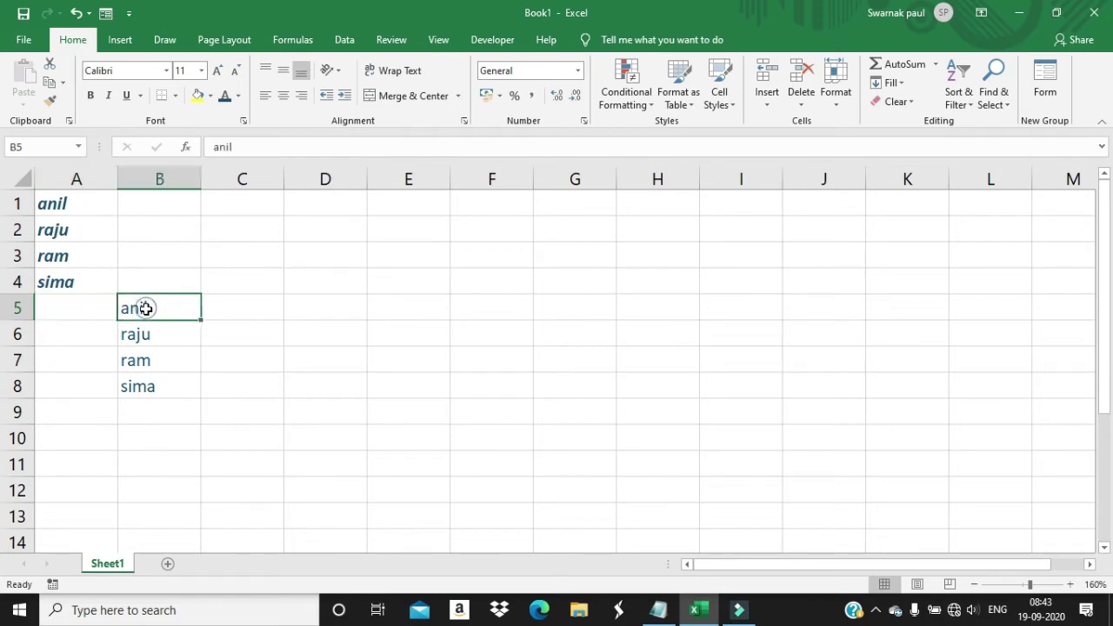
{"action": "left_click", "coordinate": [126, 96]}
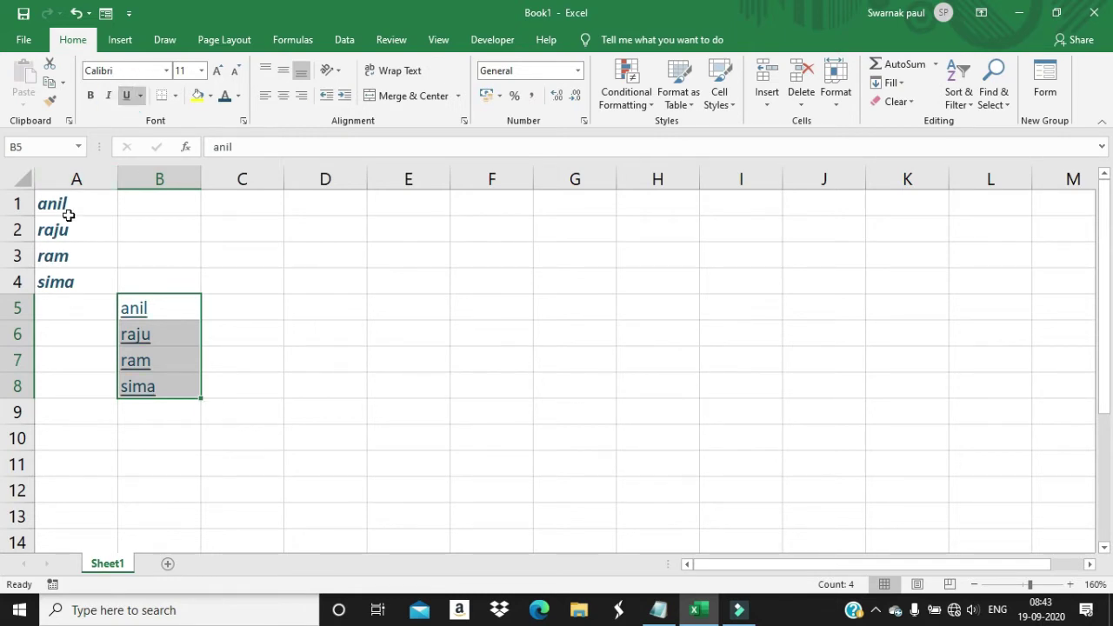
{"action": "left_click_drag", "start_coordinate": [66, 203], "coordinate": [87, 280]}
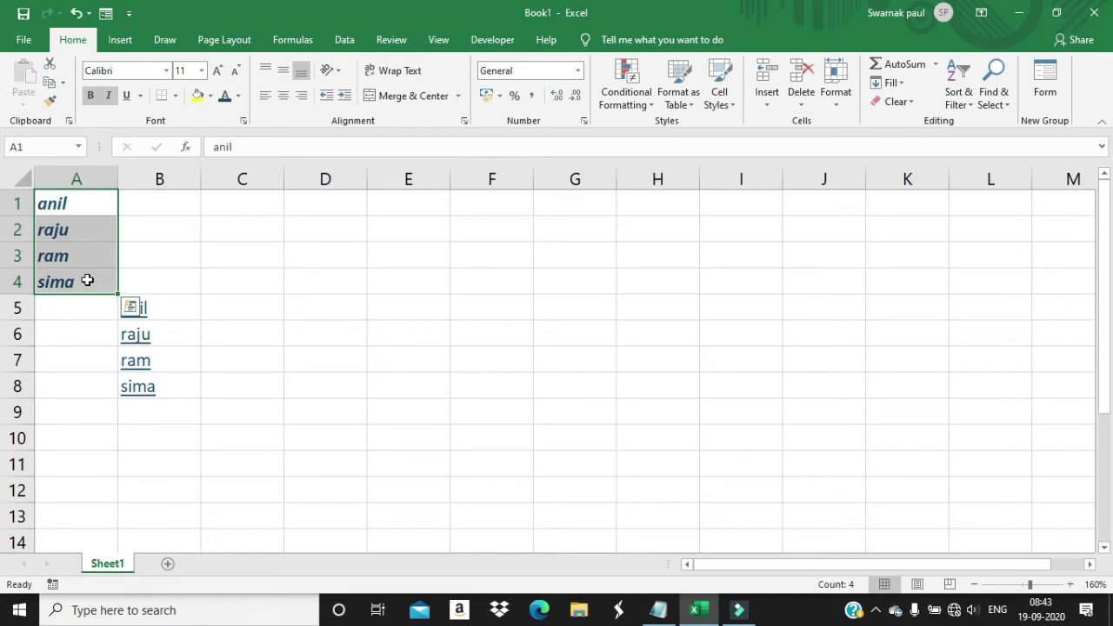
{"action": "key", "text": "alt+Return"}
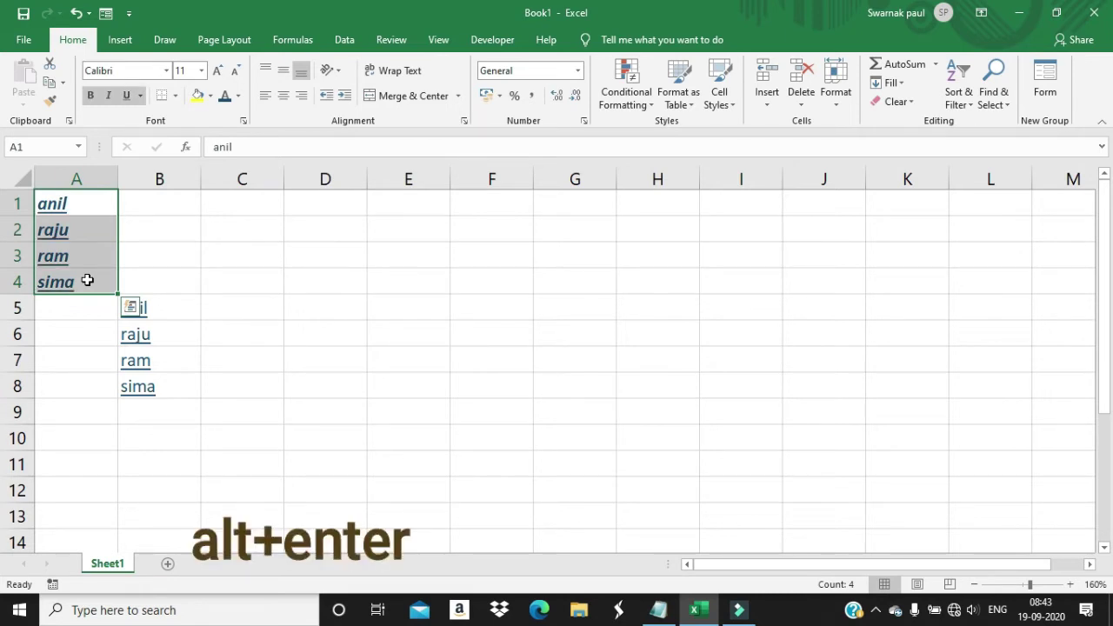
{"action": "left_click", "coordinate": [141, 229]}
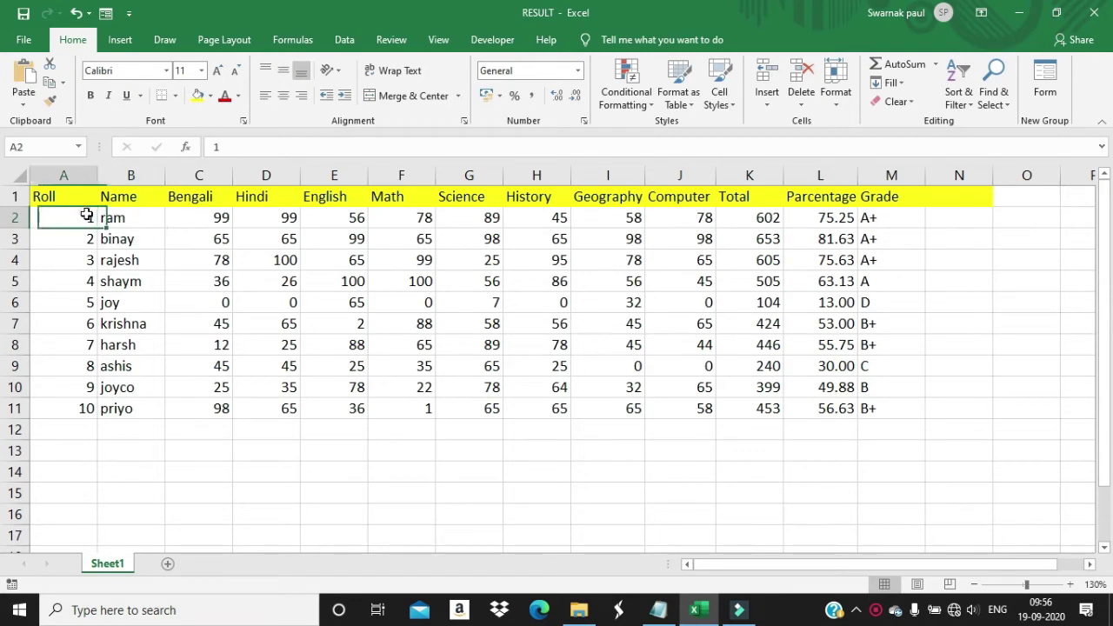
{"action": "scroll", "coordinate": [435, 348], "scroll_direction": "down", "scroll_amount": 1}
{"action": "scroll", "coordinate": [562, 336], "scroll_direction": "down", "scroll_amount": 3}
{"action": "scroll", "coordinate": [562, 337], "scroll_direction": "up", "scroll_amount": 1}
{"action": "scroll", "coordinate": [570, 339], "scroll_direction": "down", "scroll_amount": 5}
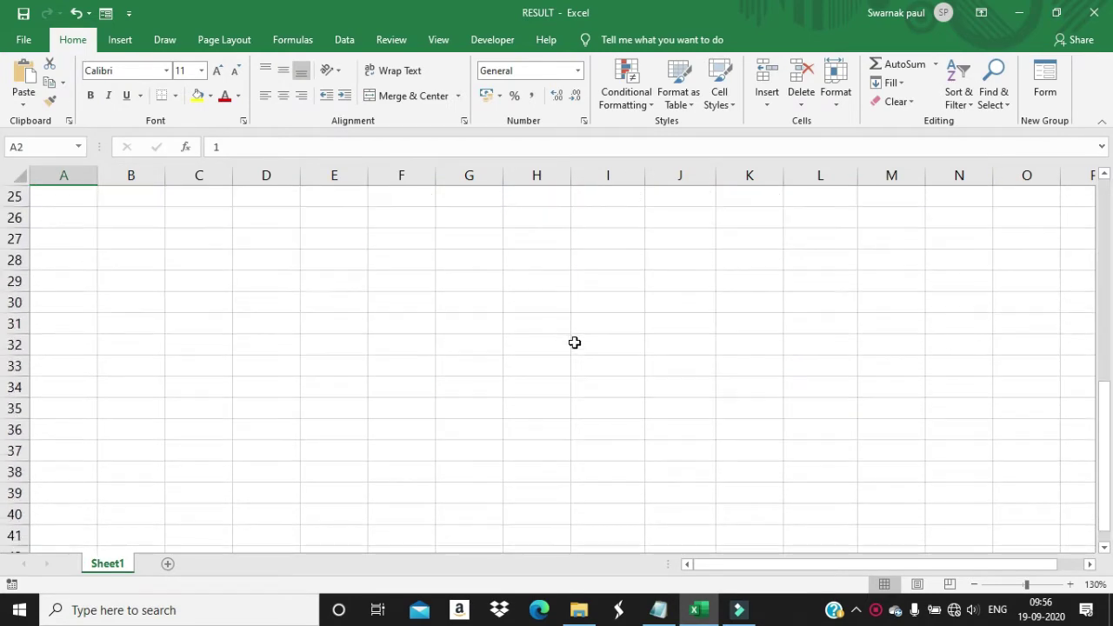
{"action": "scroll", "coordinate": [574, 342], "scroll_direction": "up", "scroll_amount": 5}
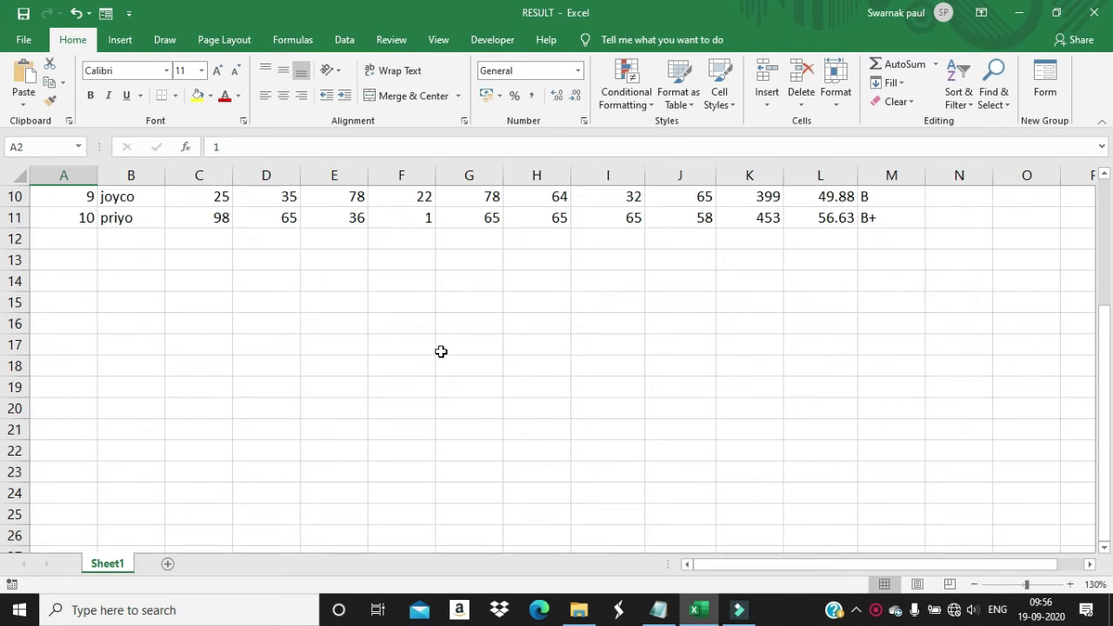
{"action": "key", "text": "ctrl+BackSpace"}
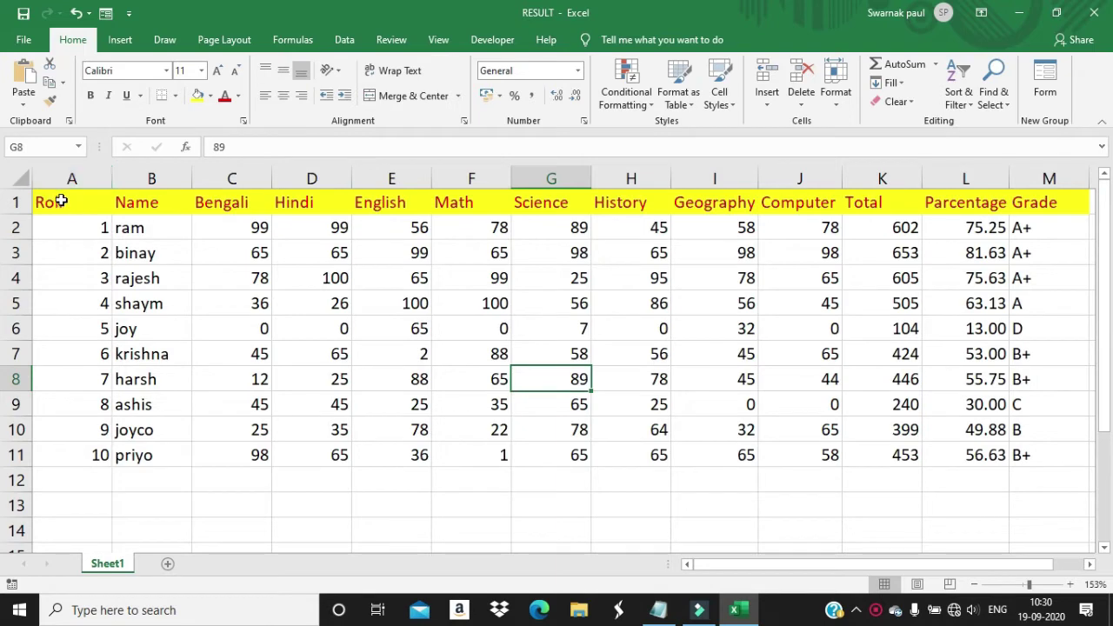
Step: Select the RESULT table's heading row and scroll the student rows
{"action": "left_click_drag", "start_coordinate": [65, 202], "coordinate": [1053, 203]}
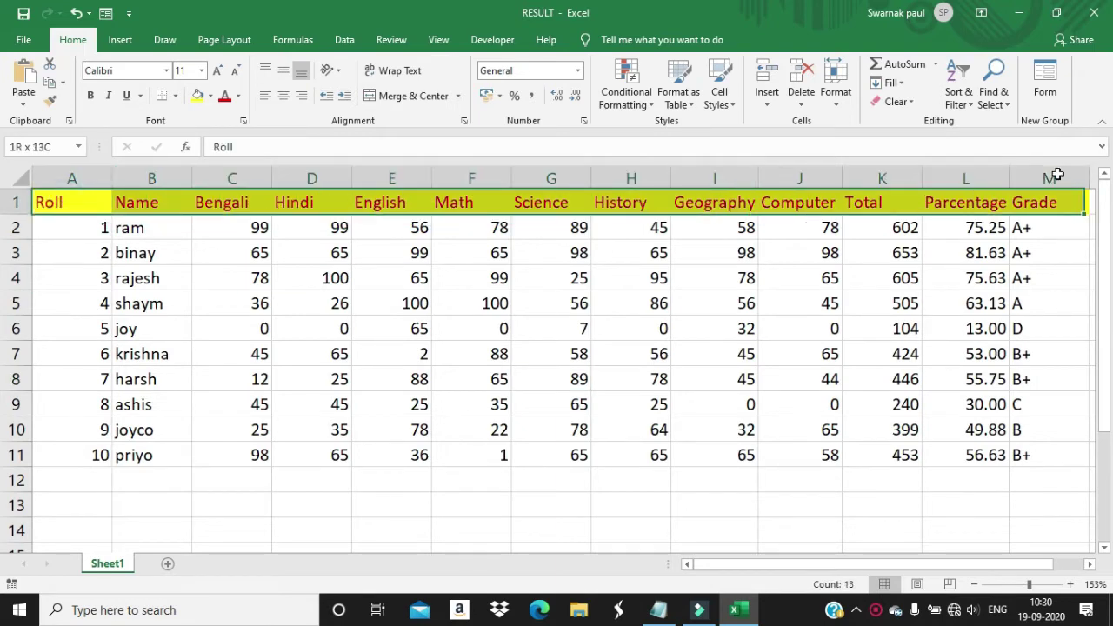
{"action": "left_click", "coordinate": [495, 356]}
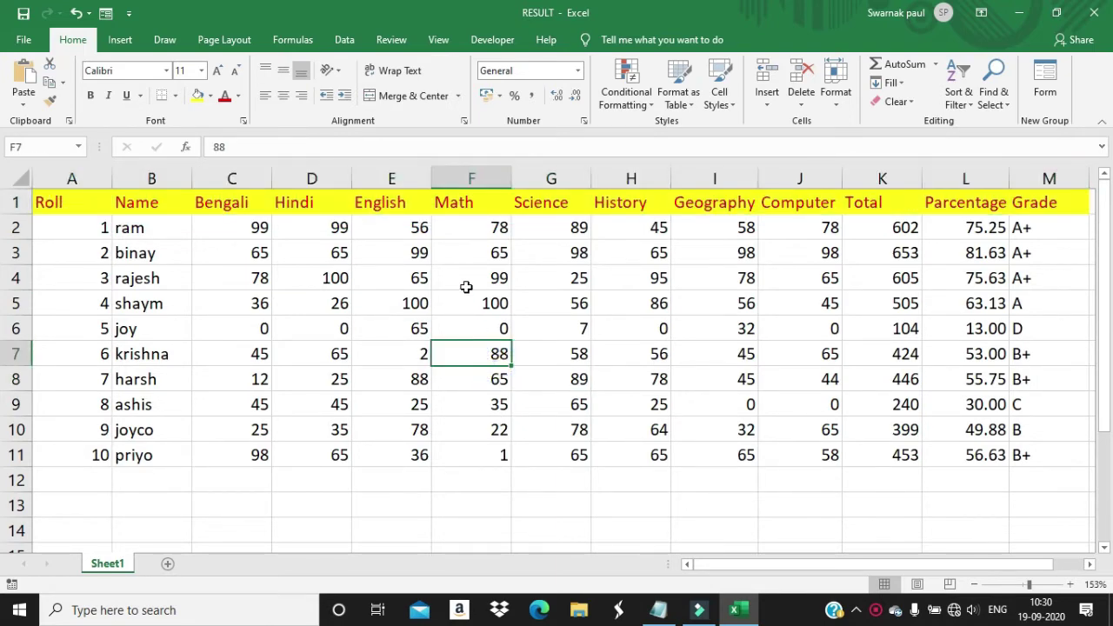
{"action": "scroll", "coordinate": [466, 287], "scroll_direction": "down", "scroll_amount": 1}
{"action": "scroll", "coordinate": [466, 287], "scroll_direction": "up", "scroll_amount": 1}
{"action": "left_click_drag", "start_coordinate": [92, 204], "coordinate": [144, 205]}
{"action": "left_click", "coordinate": [160, 243]}
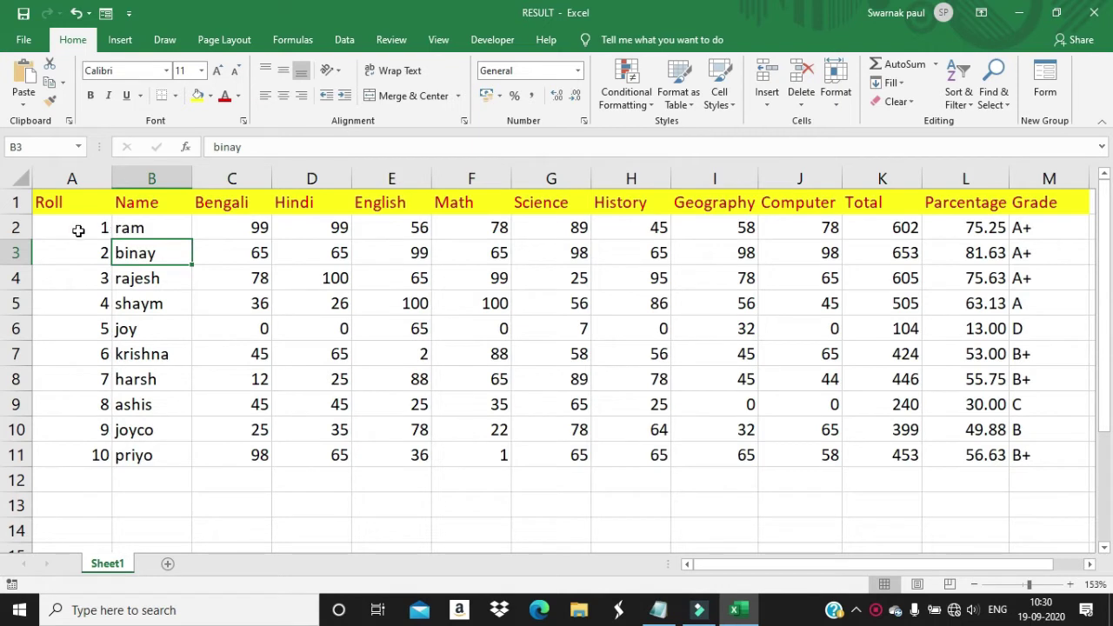
{"action": "mouse_move", "coordinate": [77, 228]}
{"action": "left_mouse_down"}
{"action": "mouse_move", "coordinate": [920, 212]}
{"action": "mouse_move", "coordinate": [1048, 228]}
{"action": "left_mouse_up"}
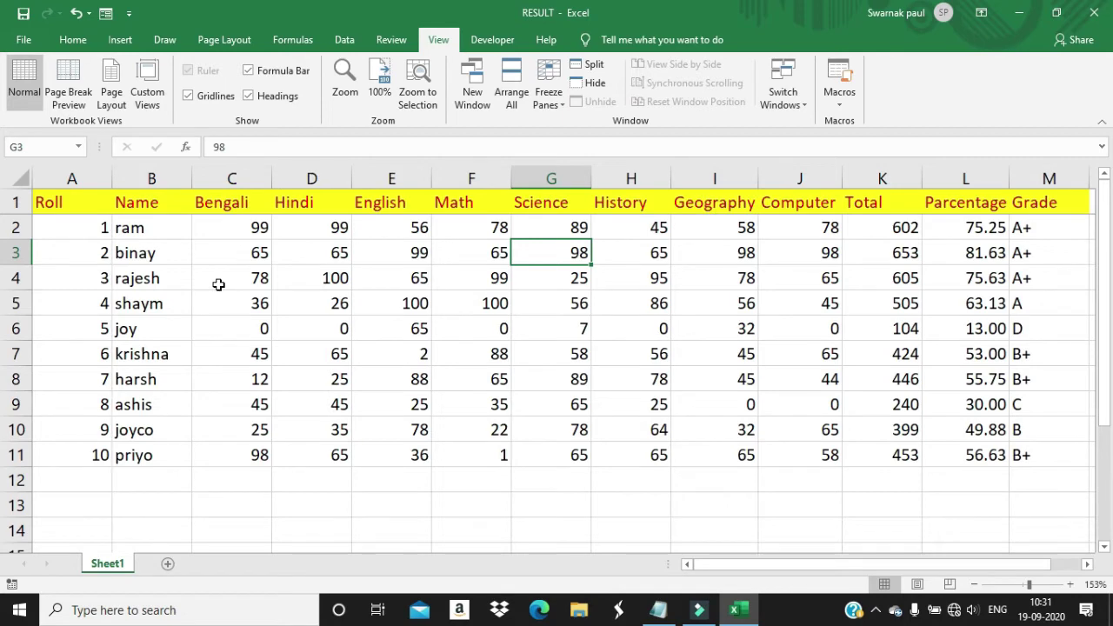
Step: Select student row 2, unfreeze the panes, and scroll to confirm the header no longer stays fixed
{"action": "scroll", "coordinate": [219, 283], "scroll_direction": "down", "scroll_amount": 1}
{"action": "scroll", "coordinate": [343, 282], "scroll_direction": "down", "scroll_amount": 1}
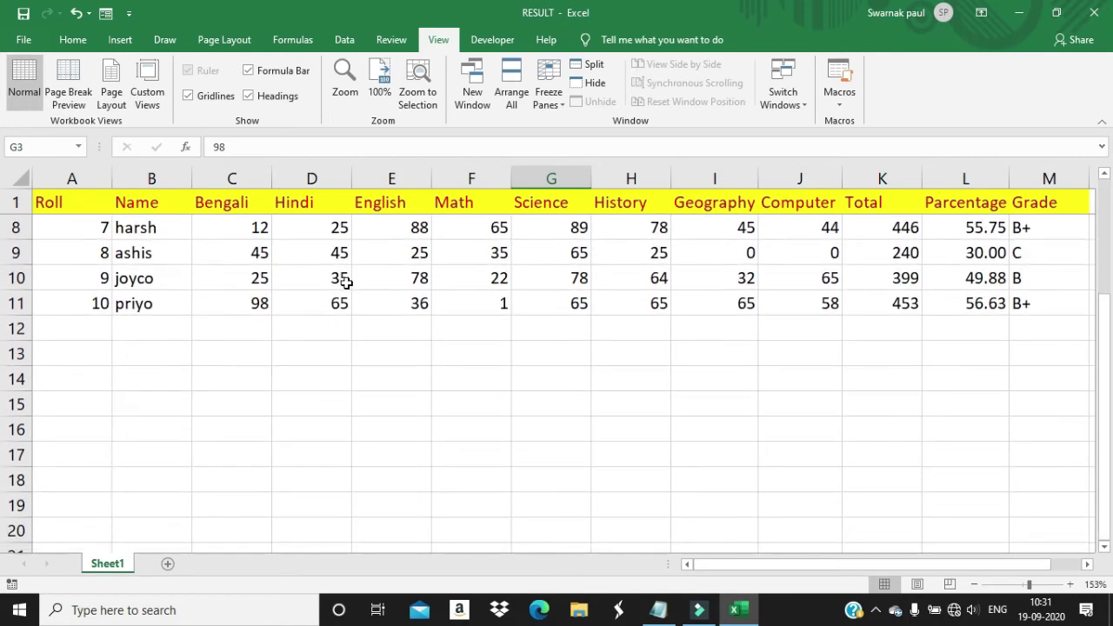
{"action": "scroll", "coordinate": [346, 282], "scroll_direction": "up", "scroll_amount": 2}
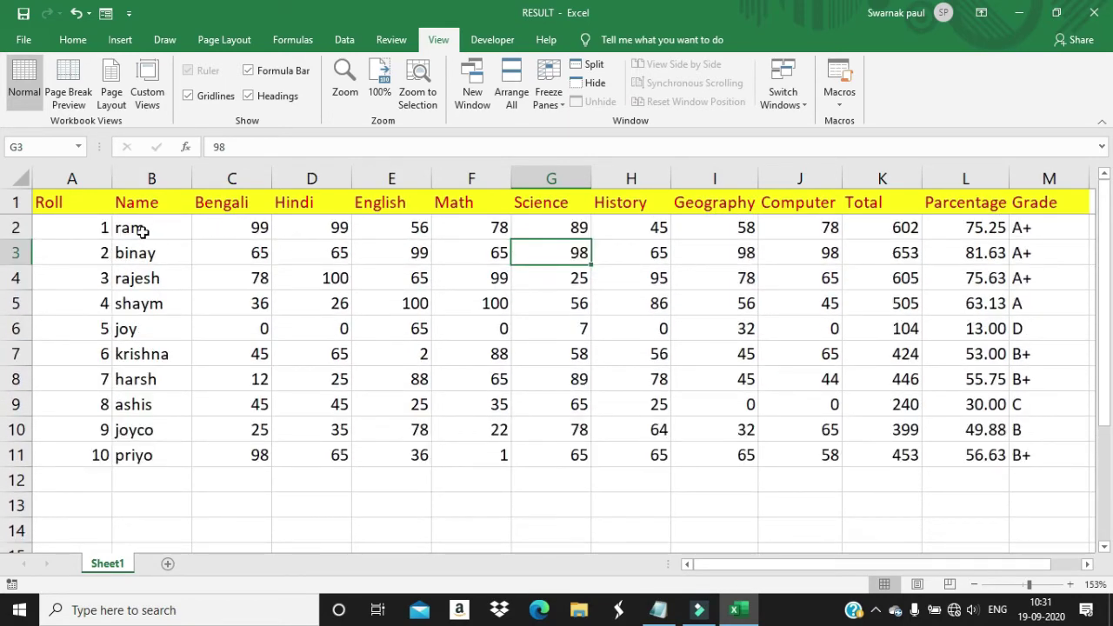
{"action": "left_click_drag", "start_coordinate": [92, 227], "coordinate": [1061, 229]}
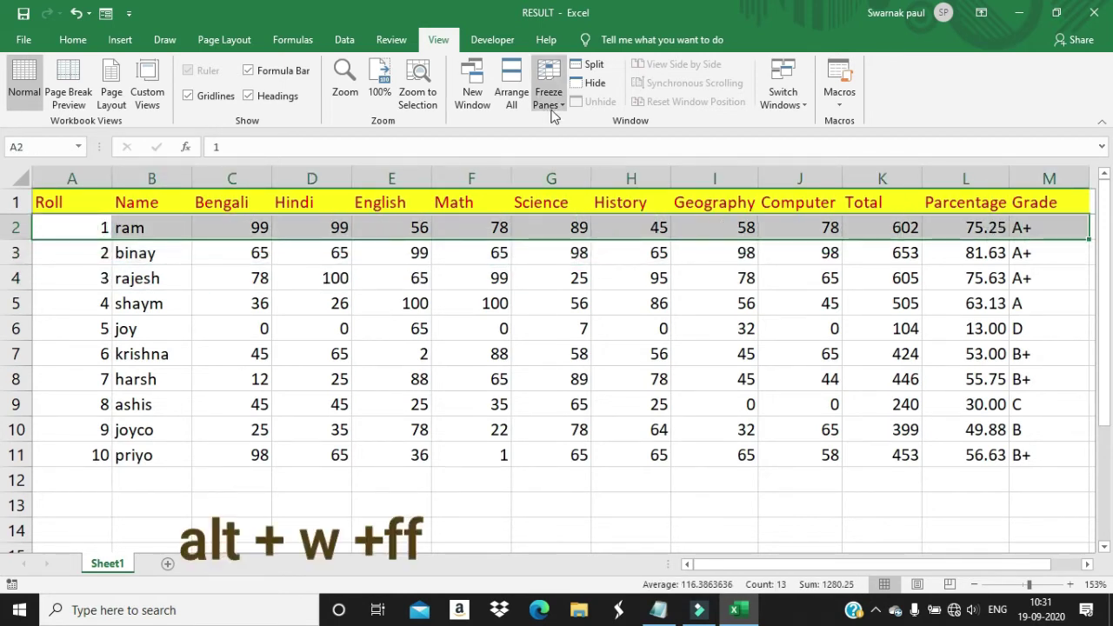
{"action": "scroll", "coordinate": [612, 286], "scroll_direction": "down", "scroll_amount": 1}
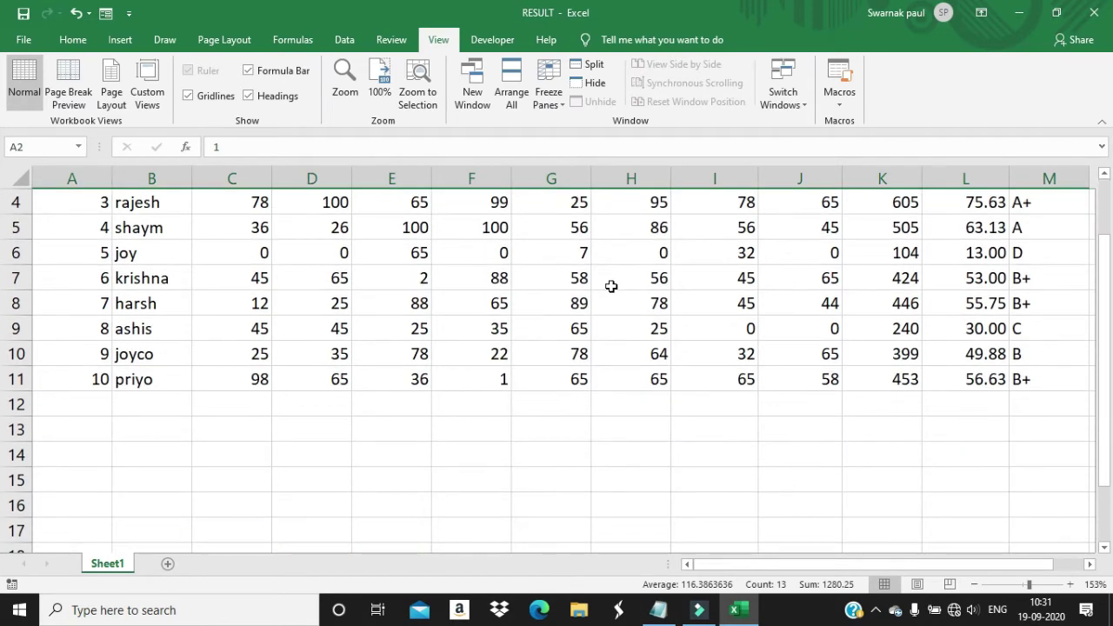
{"action": "scroll", "coordinate": [611, 286], "scroll_direction": "up", "scroll_amount": 1}
{"action": "left_click", "coordinate": [598, 257]}
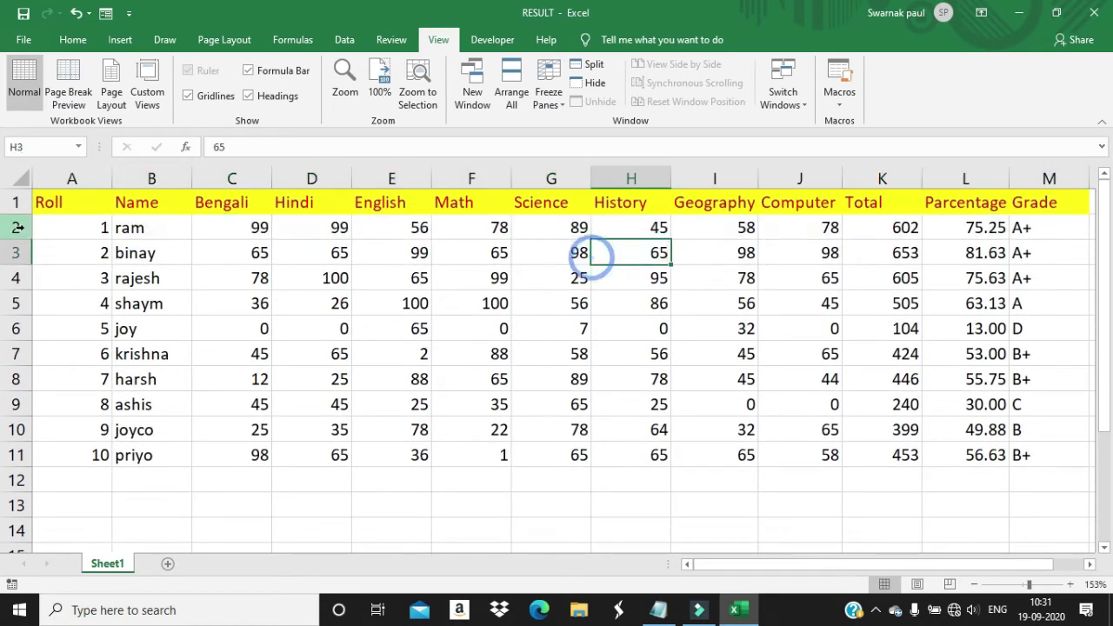
{"action": "left_click", "coordinate": [106, 226]}
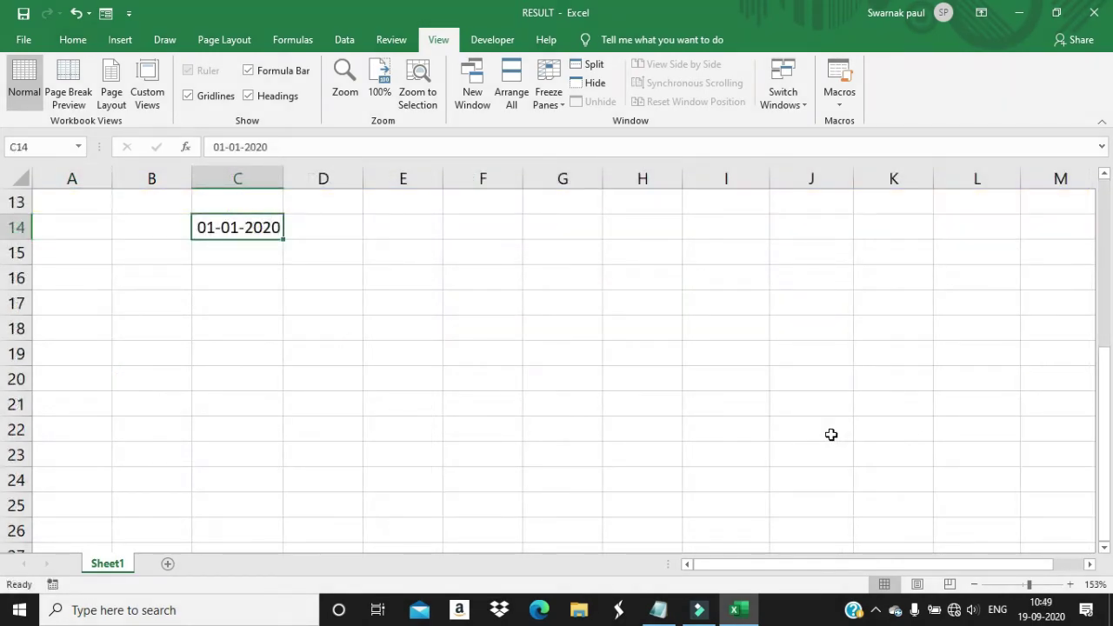
Step: Fill 01-01-2020 from C14 down to C20 as daily dates and review the Auto Fill Options
{"action": "left_click", "coordinate": [250, 265]}
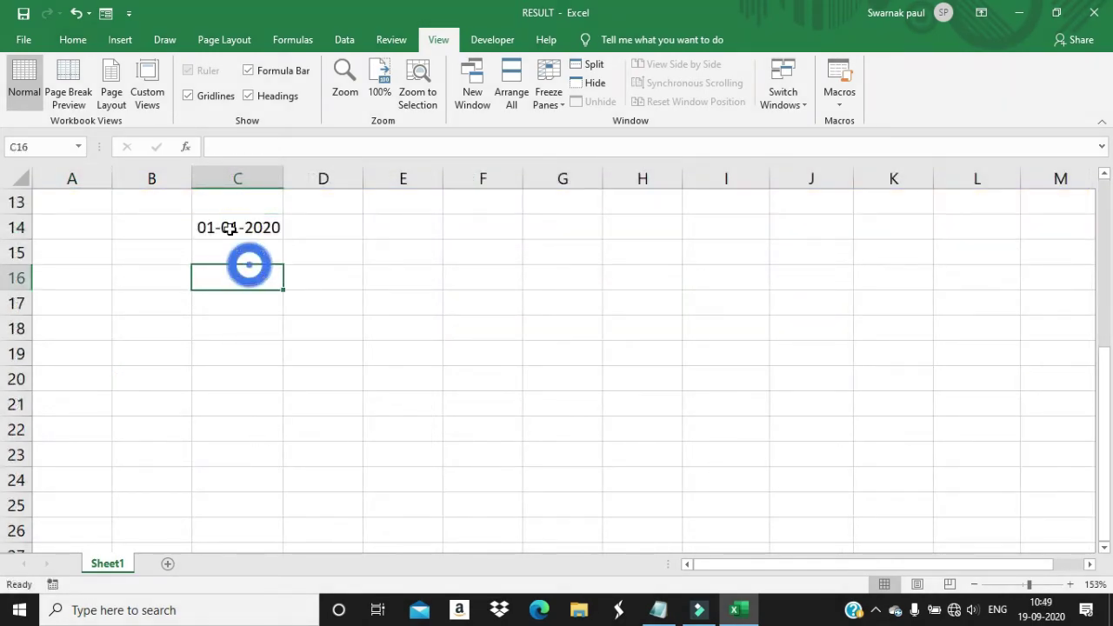
{"action": "left_click", "coordinate": [229, 228]}
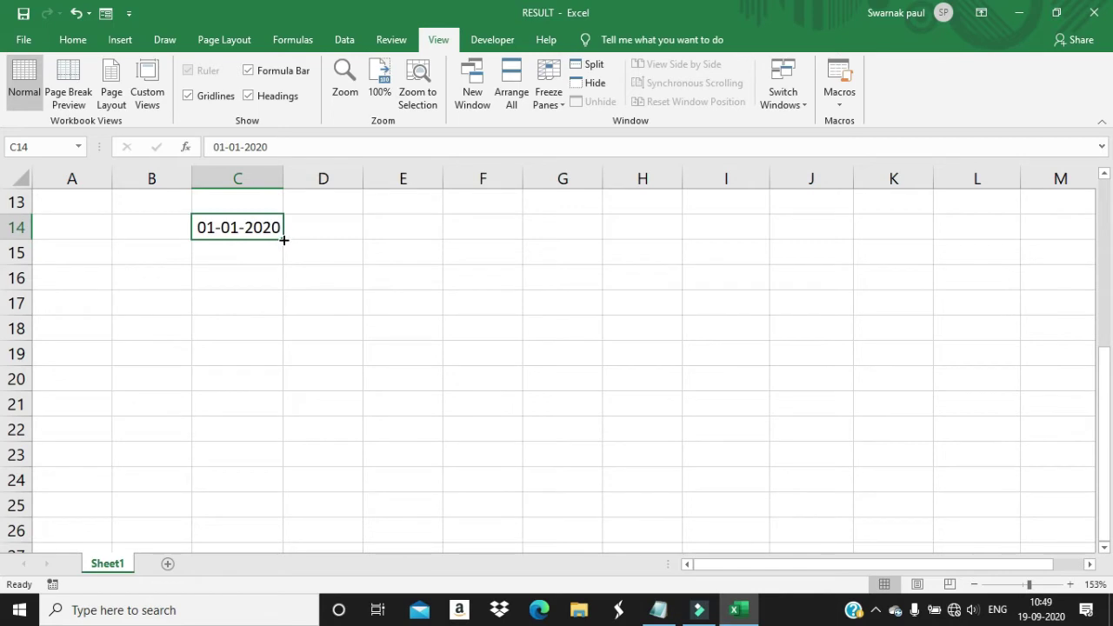
{"action": "left_click_drag", "start_coordinate": [283, 240], "coordinate": [285, 383]}
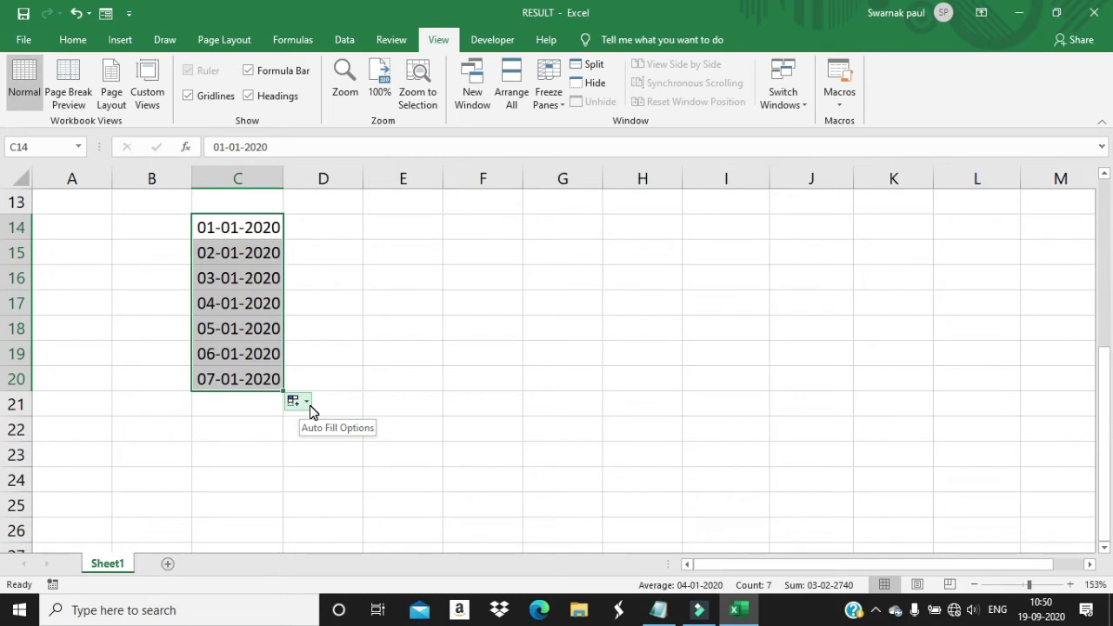
{"action": "key", "text": "alt+shift+F10"}
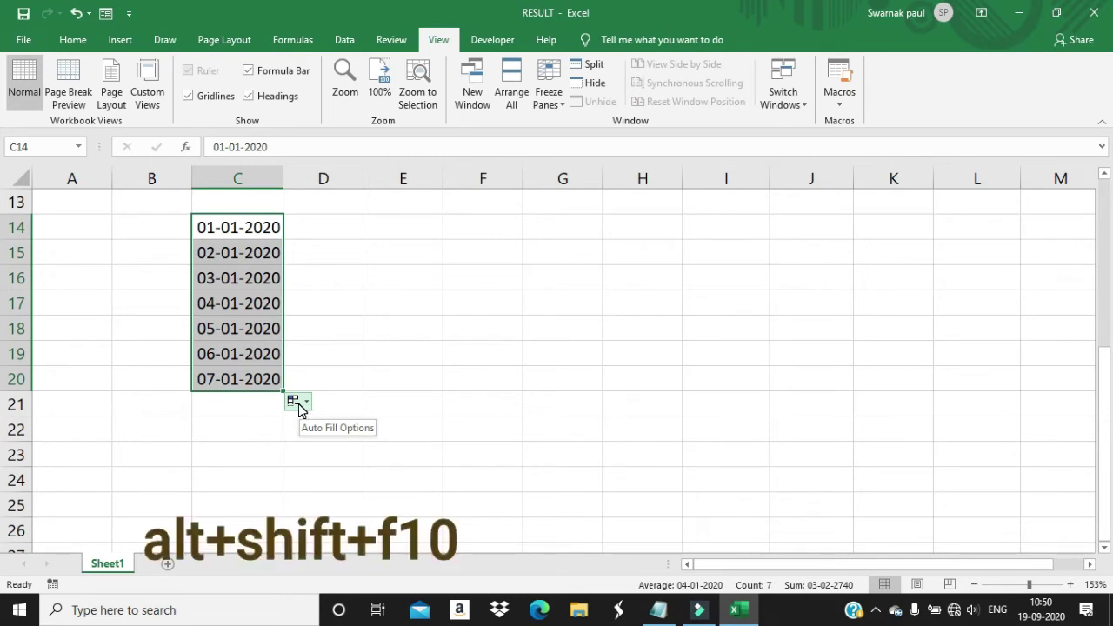
{"action": "left_click", "coordinate": [300, 407]}
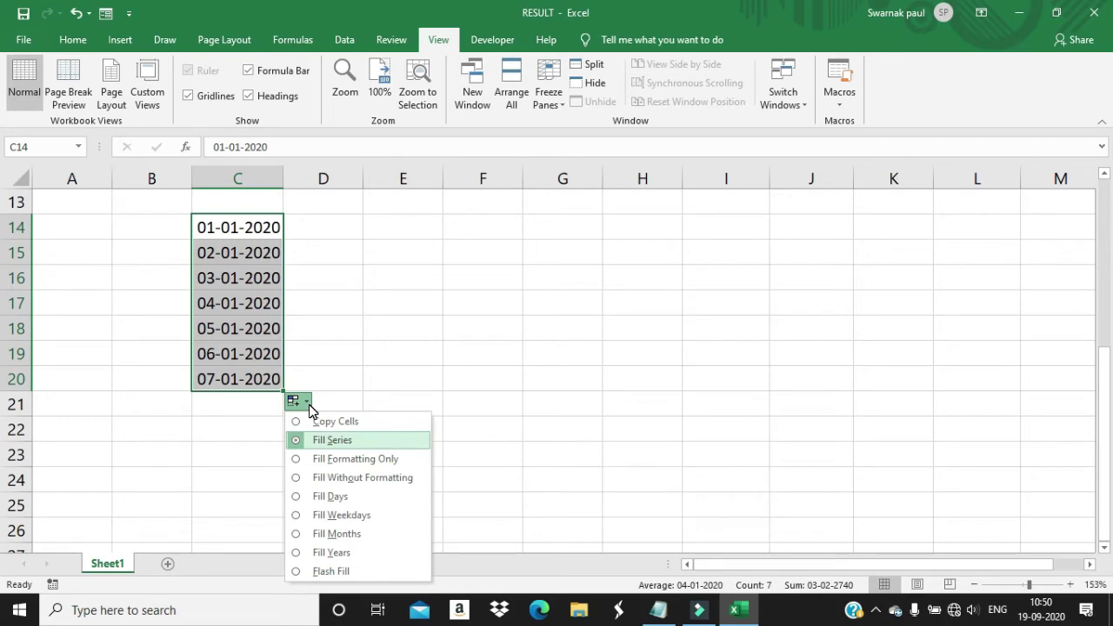
{"action": "key", "text": "Down"}
{"action": "key", "text": "Down"}
{"action": "key", "text": "Down"}
{"action": "key", "text": "Down"}
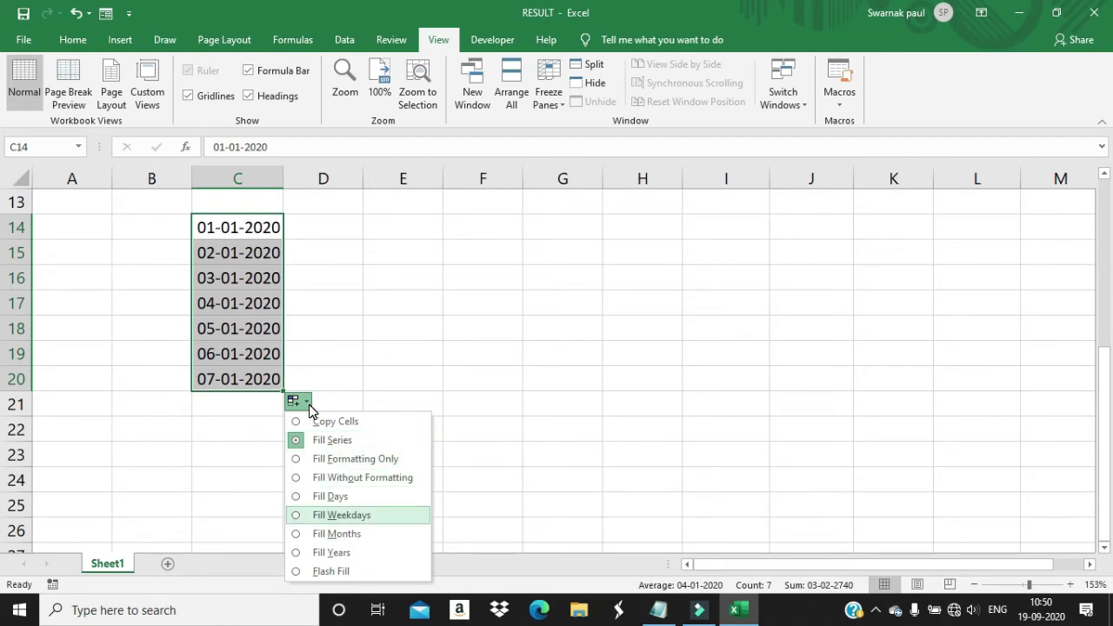
{"action": "key", "text": "Up"}
{"action": "key", "text": "Up"}
{"action": "key", "text": "Up"}
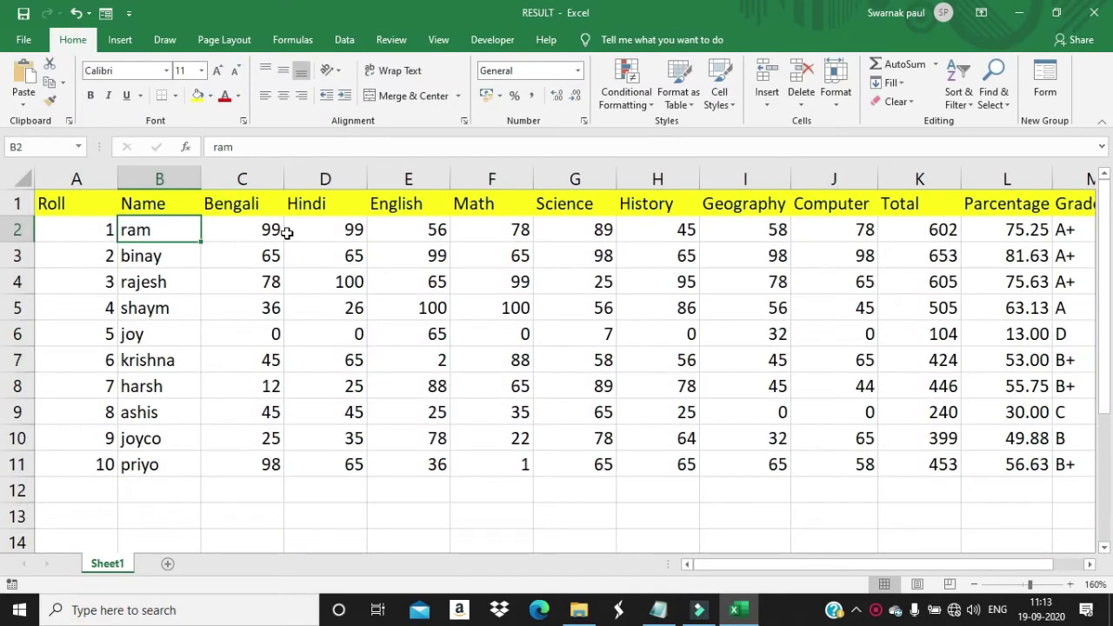
Step: Move among cells B3, C3 and C4, then select the Hindi score 100 in D4
{"action": "left_click", "coordinate": [197, 259]}
{"action": "left_click", "coordinate": [174, 229]}
{"action": "left_click", "coordinate": [171, 270]}
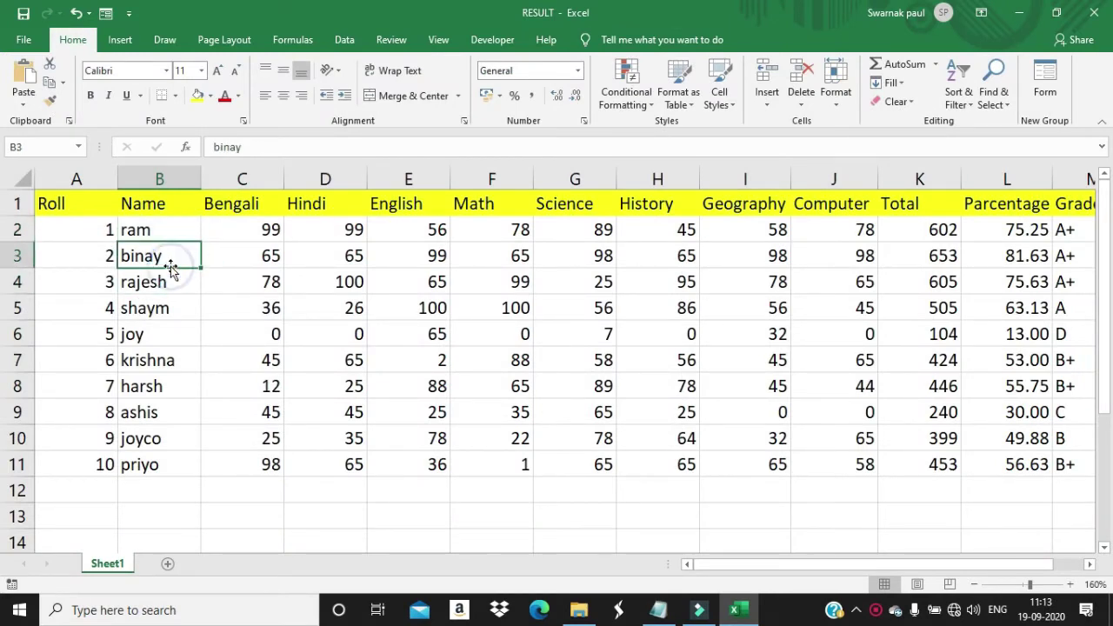
{"action": "left_click", "coordinate": [260, 257]}
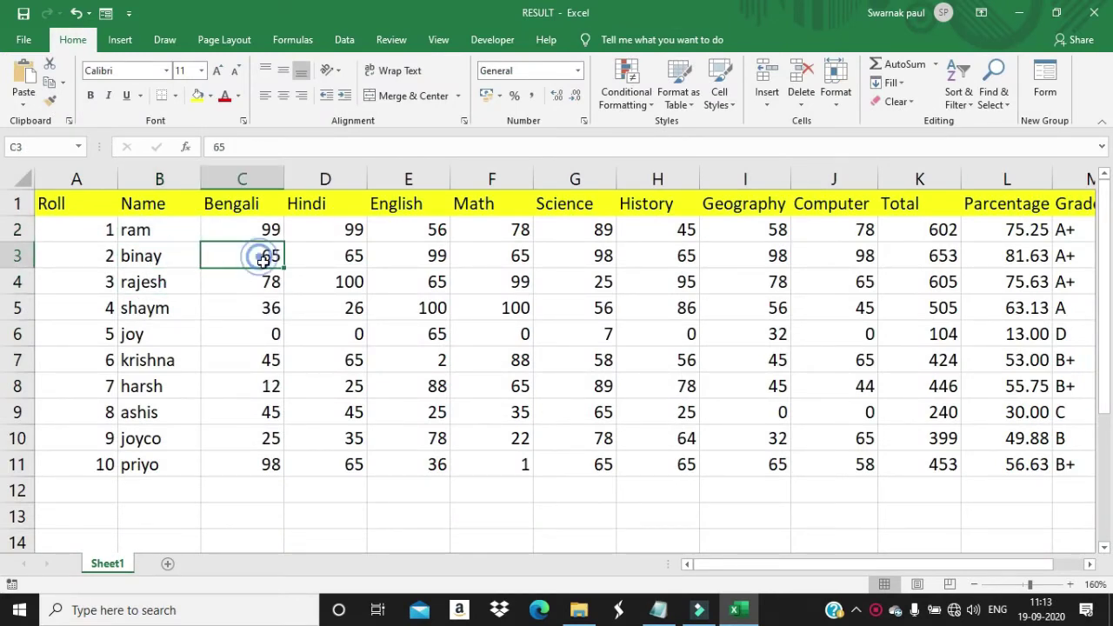
{"action": "left_click", "coordinate": [263, 279]}
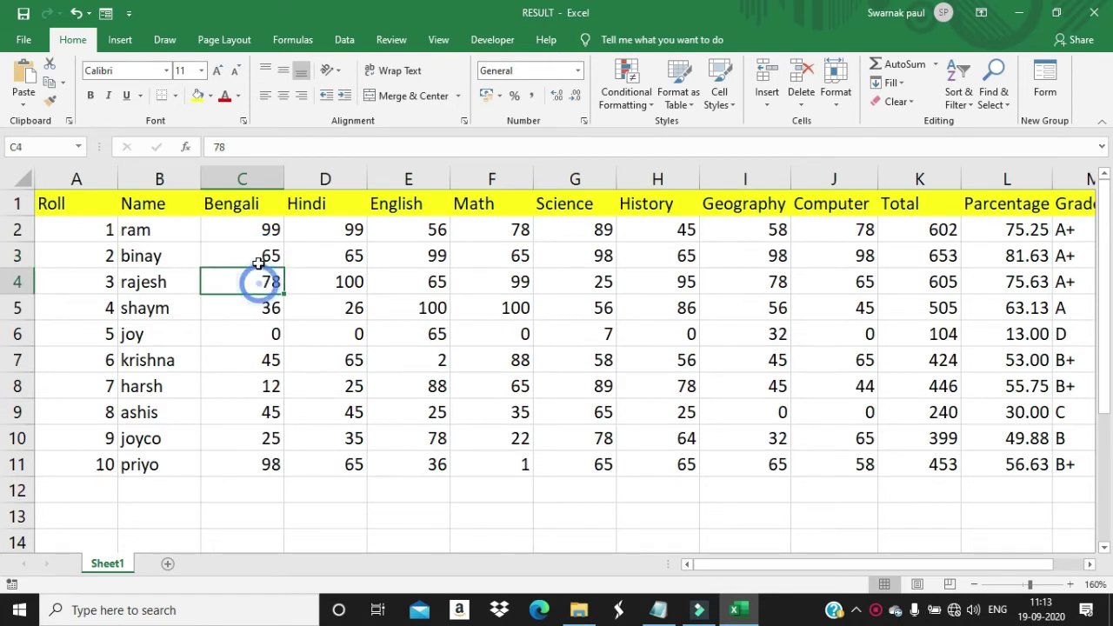
{"action": "left_click", "coordinate": [260, 263]}
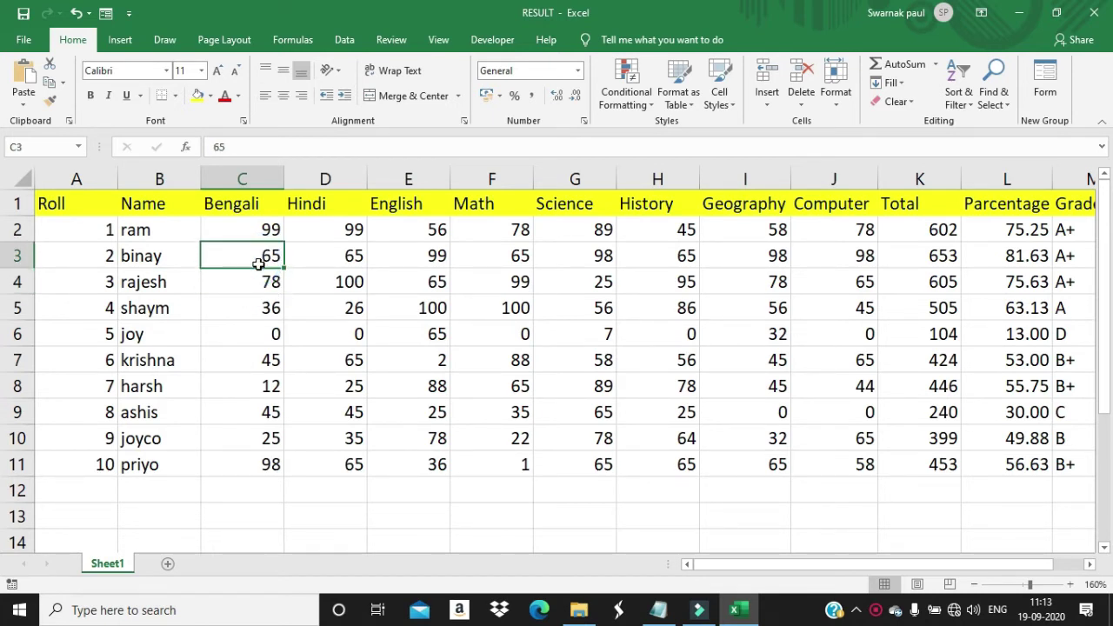
{"action": "left_click", "coordinate": [143, 259]}
{"action": "left_click", "coordinate": [243, 294]}
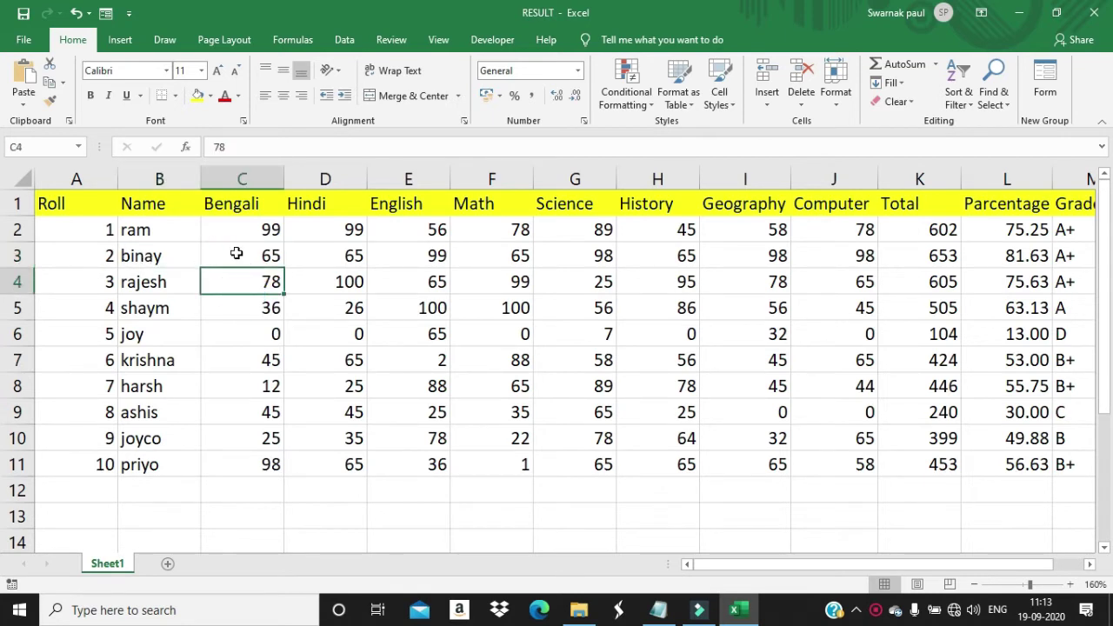
{"action": "left_click", "coordinate": [318, 287]}
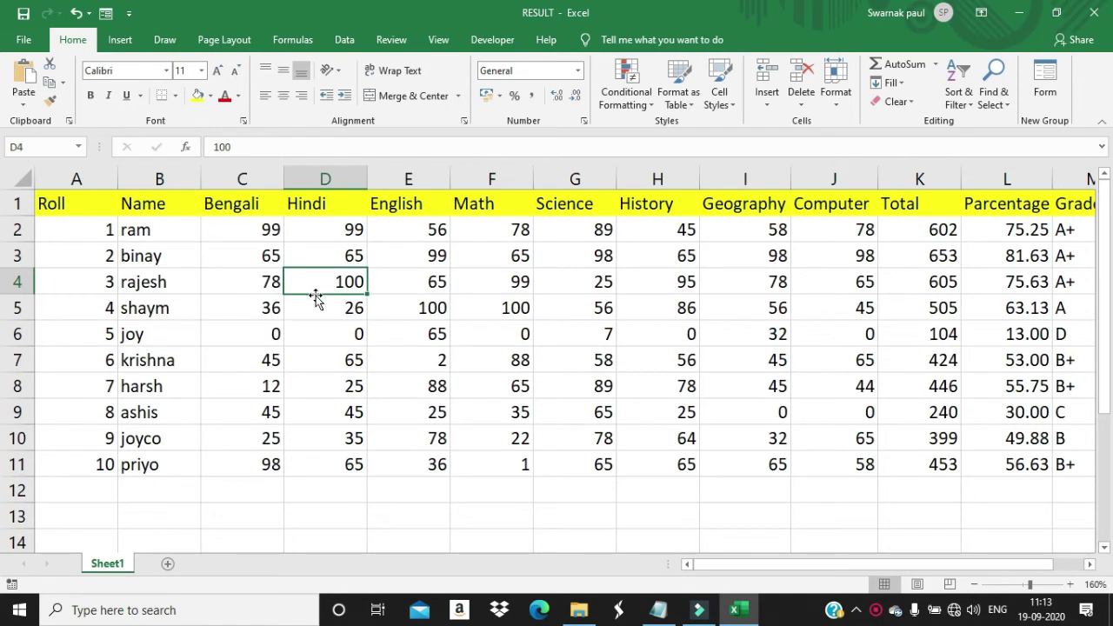
Step: Add a comment reading 'excel' to cell D4 with Shift+F2
{"action": "key", "text": "shift+F2"}
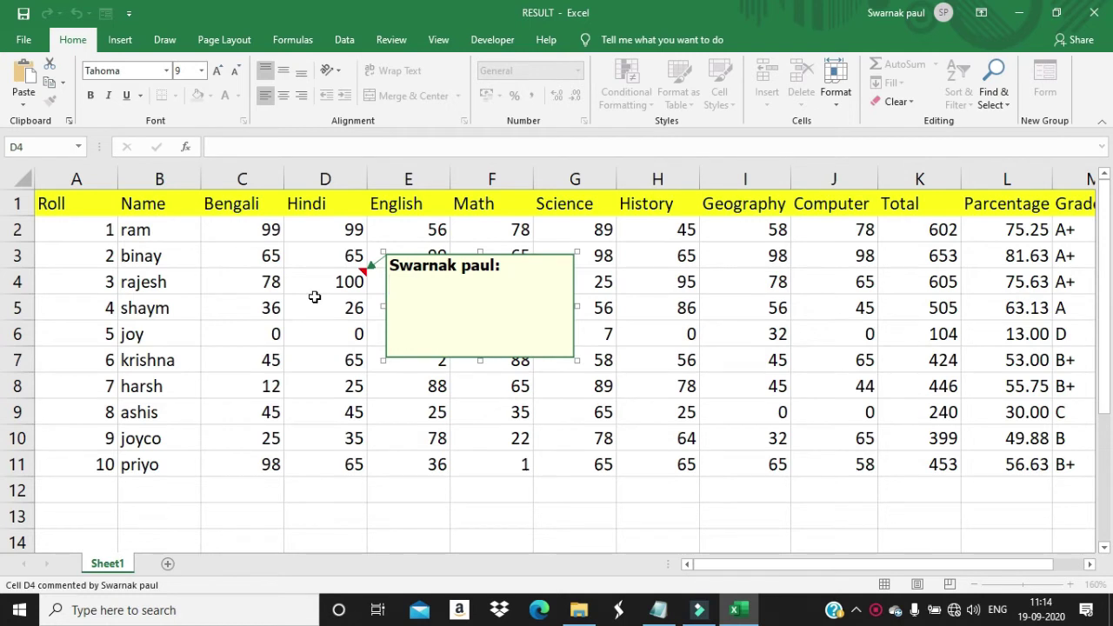
{"action": "type", "text": "excel"}
{"action": "left_click", "coordinate": [322, 304]}
{"action": "left_click", "coordinate": [334, 282]}
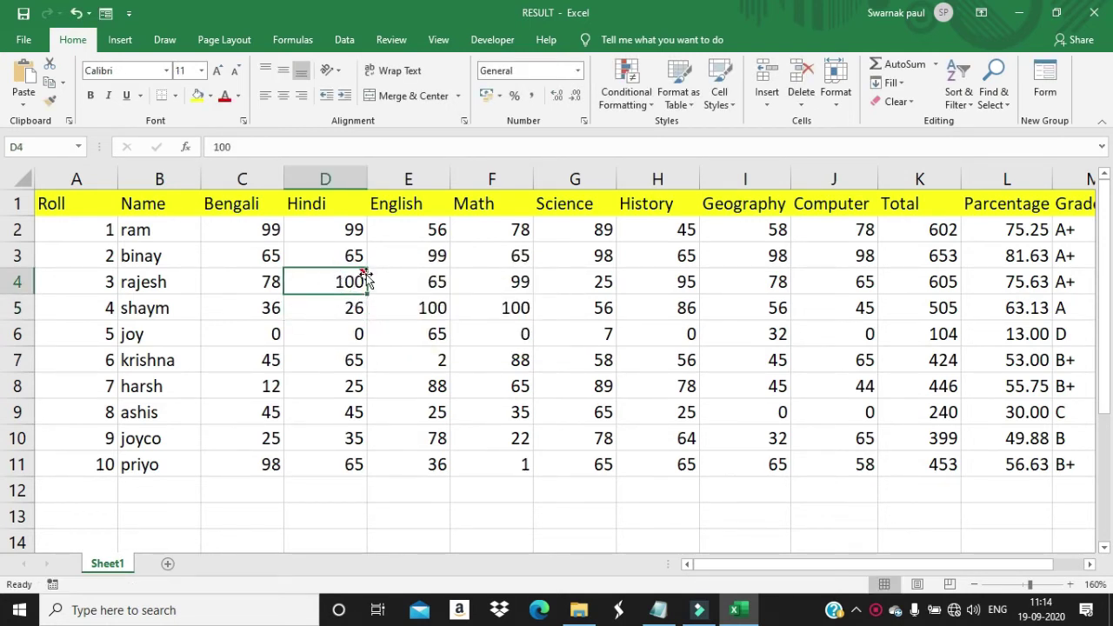
{"action": "mouse_move", "coordinate": [365, 275]}
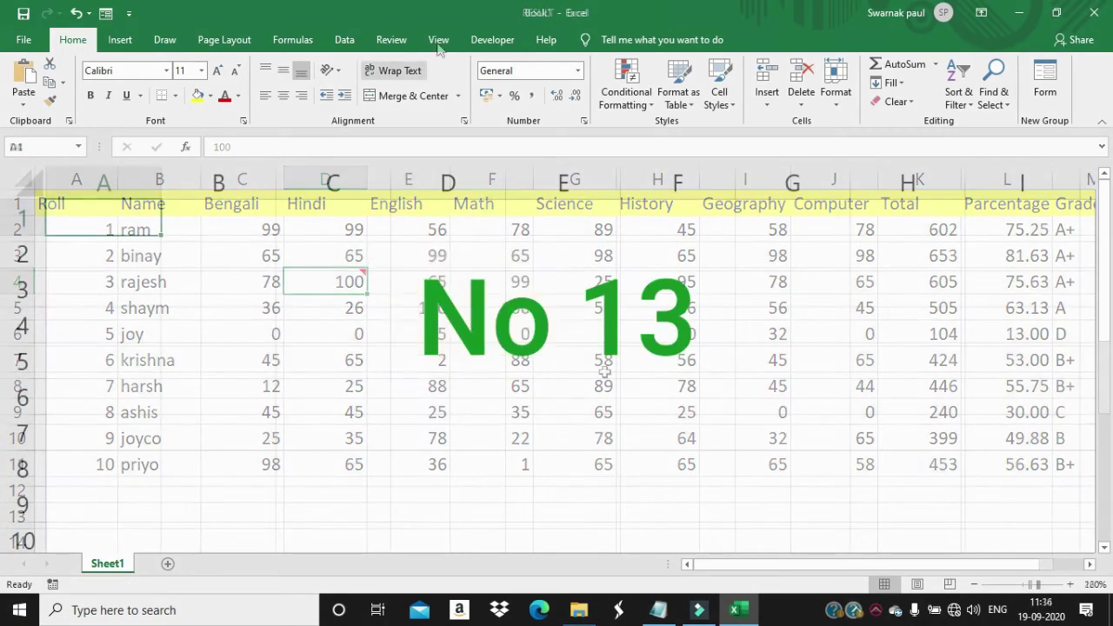
Step: Enter ghghghg, ghjhhdsh and hfhhdhh as separate lines within cell A1 using Alt+Enter
{"action": "left_click", "coordinate": [98, 256]}
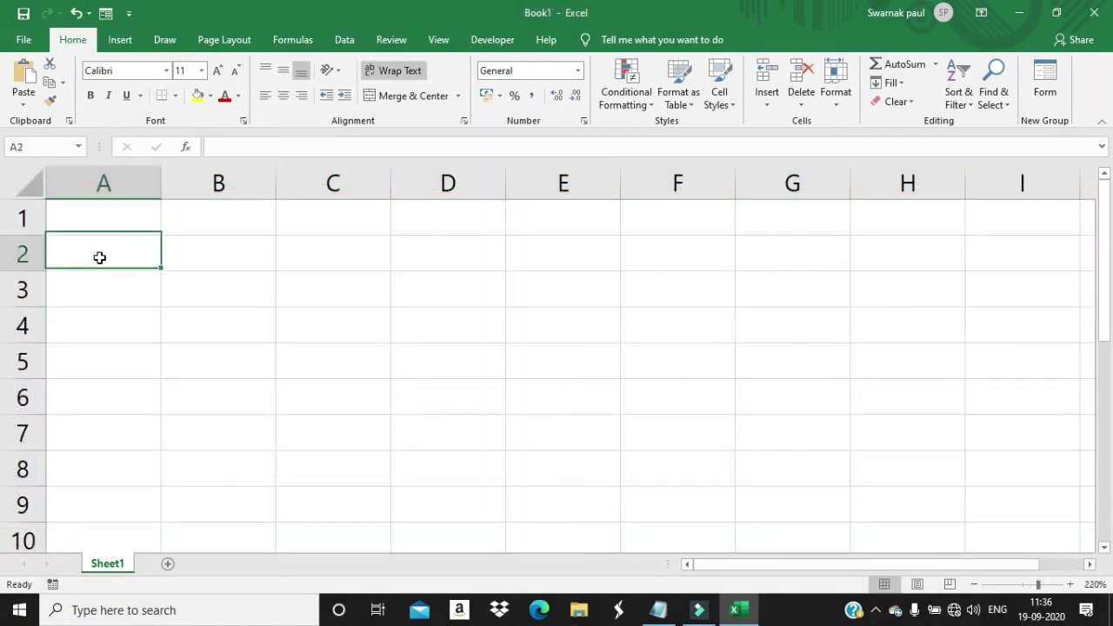
{"action": "left_click", "coordinate": [117, 217]}
{"action": "left_click", "coordinate": [176, 224]}
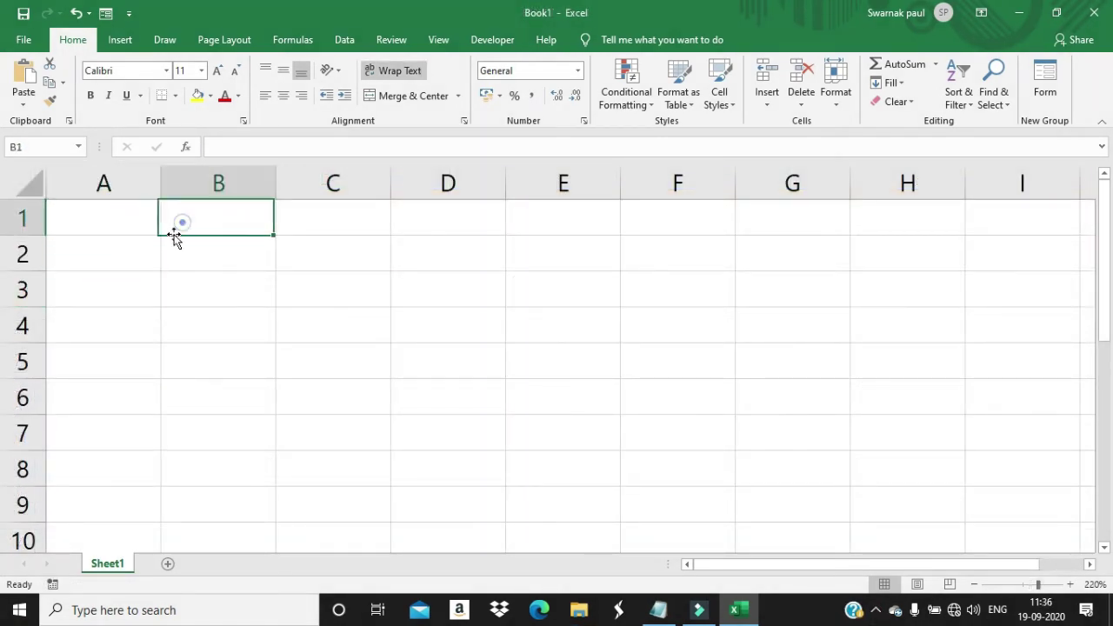
{"action": "left_click", "coordinate": [109, 255]}
{"action": "left_click", "coordinate": [110, 215]}
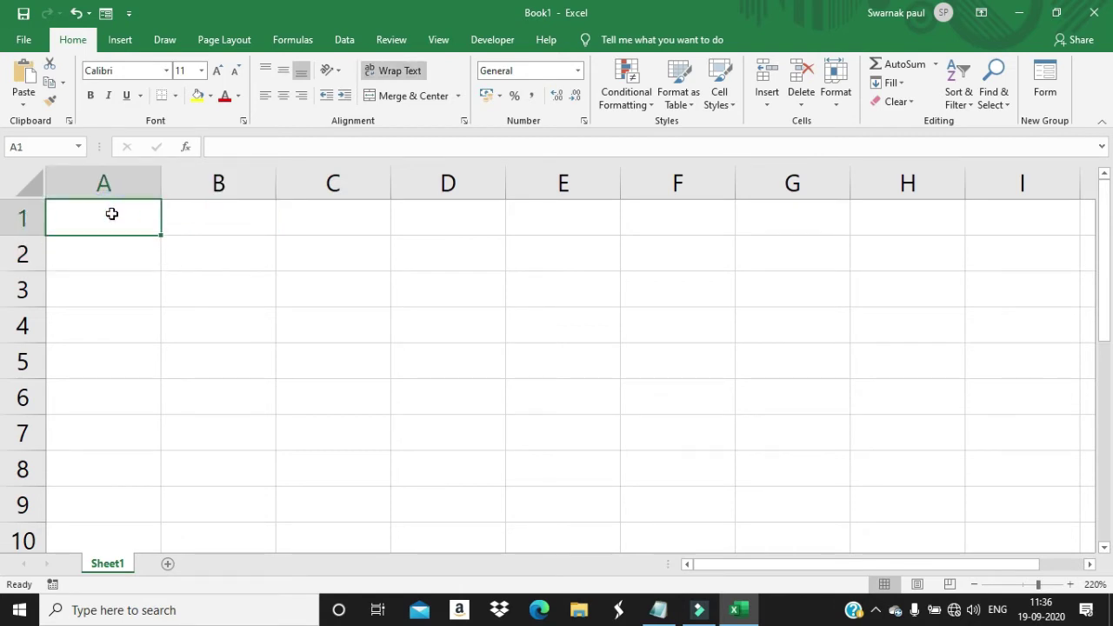
{"action": "type", "text": "g"}
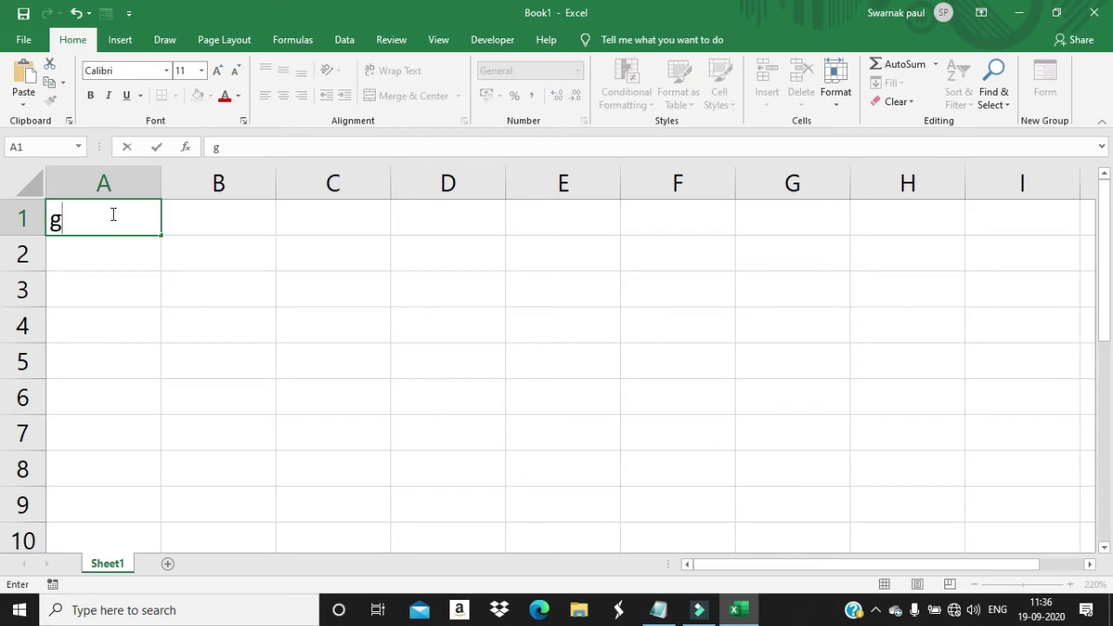
{"action": "type", "text": "hghghg"}
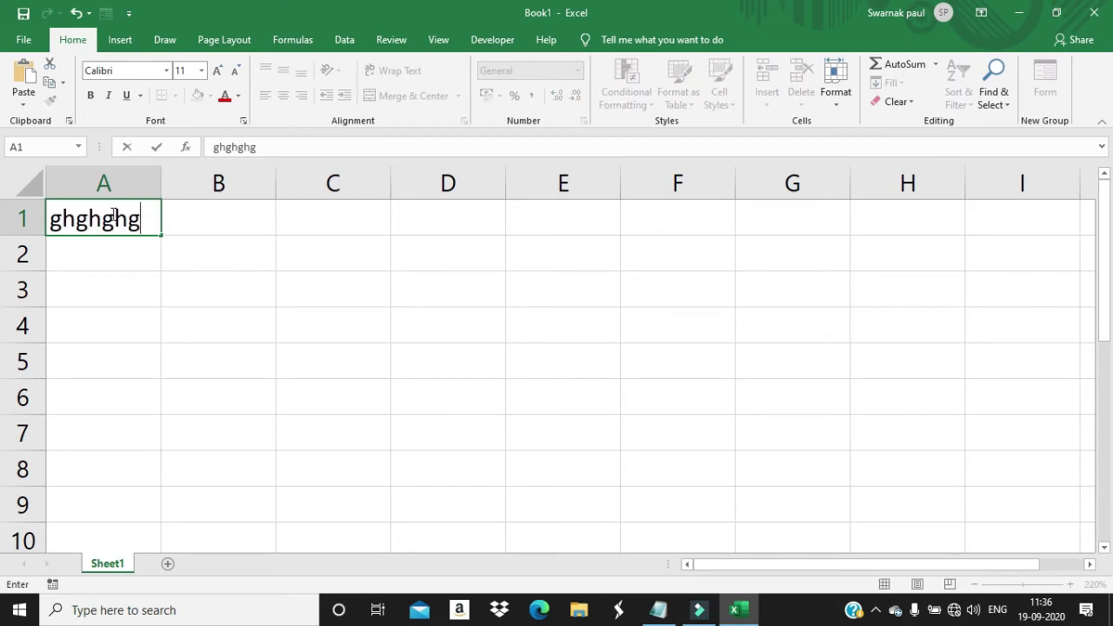
{"action": "key", "text": "alt+Return"}
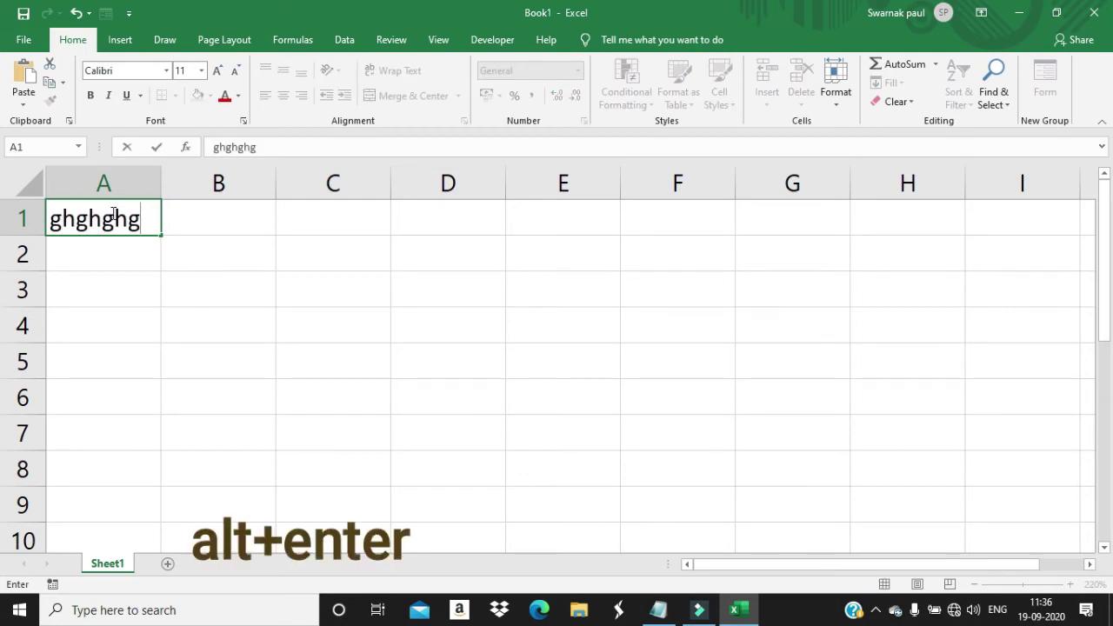
{"action": "key", "text": "alt+Return"}
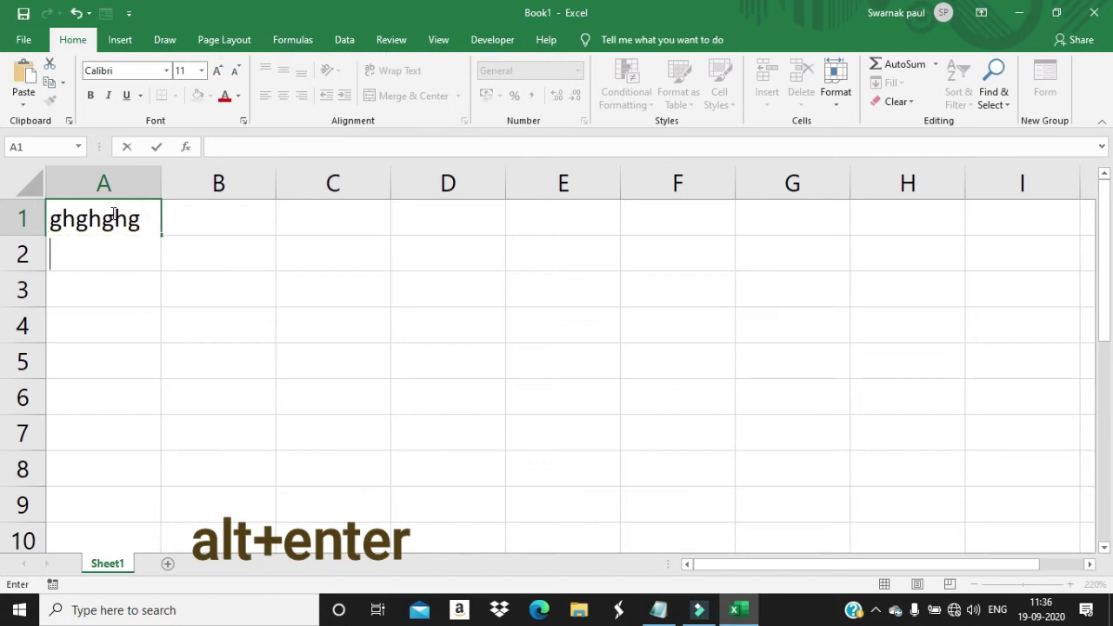
{"action": "type", "text": "ghjhhdsh"}
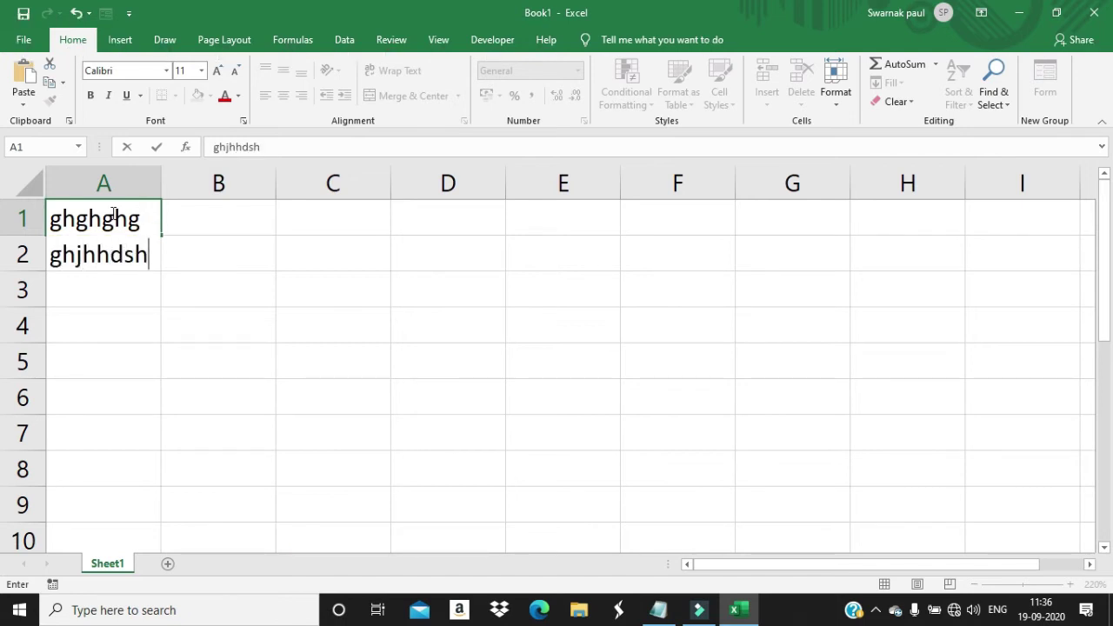
{"action": "key", "text": "alt+Return"}
{"action": "type", "text": "hfhhdhh"}
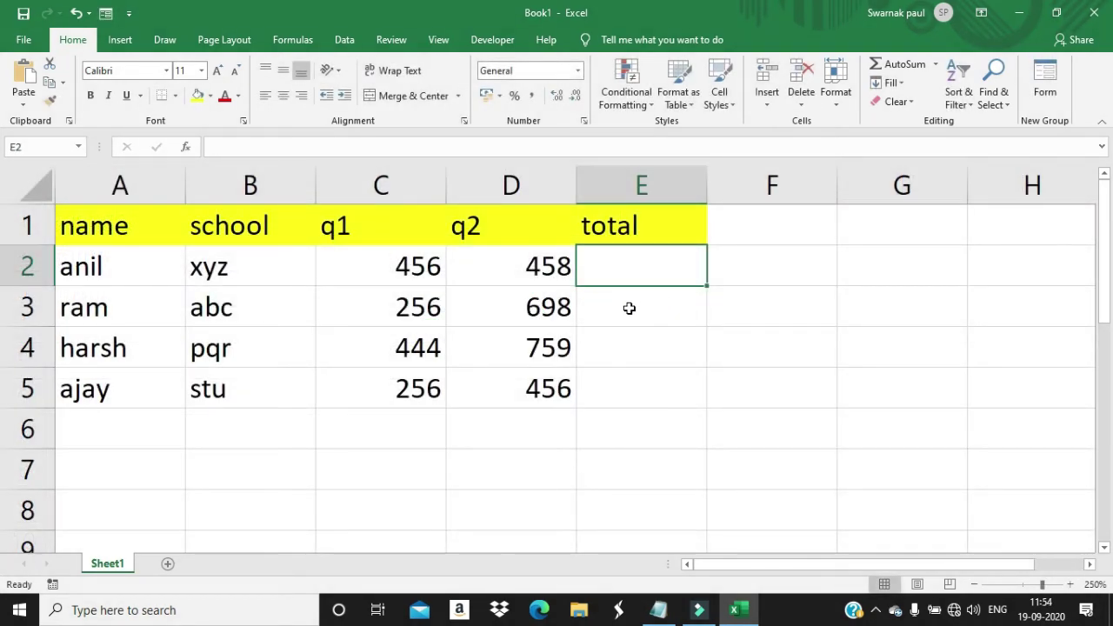
Step: AutoSum C2:D2 into E2 for 914 and copy the total formula down to E5
{"action": "left_click", "coordinate": [619, 257]}
{"action": "left_click", "coordinate": [422, 276]}
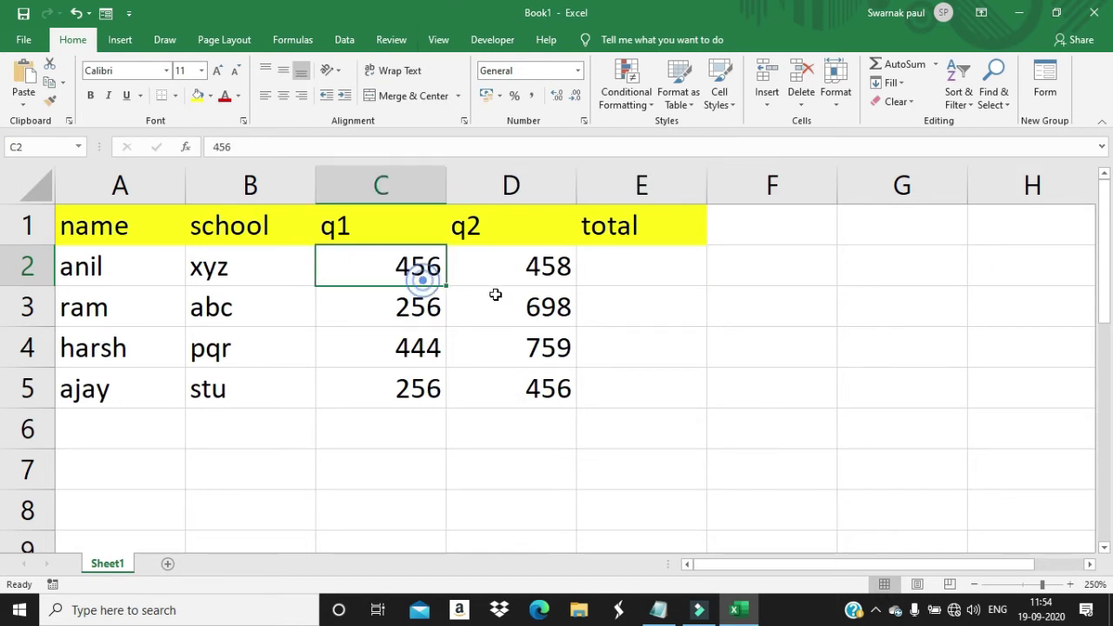
{"action": "left_click", "coordinate": [498, 273]}
{"action": "left_click", "coordinate": [667, 273]}
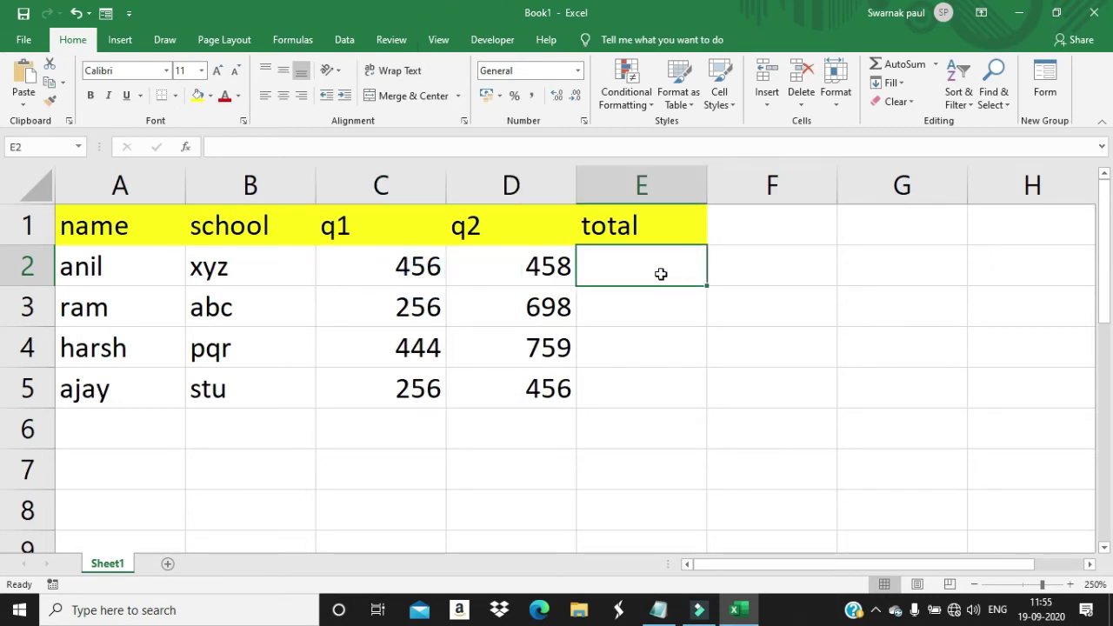
{"action": "key", "text": "alt+equal"}
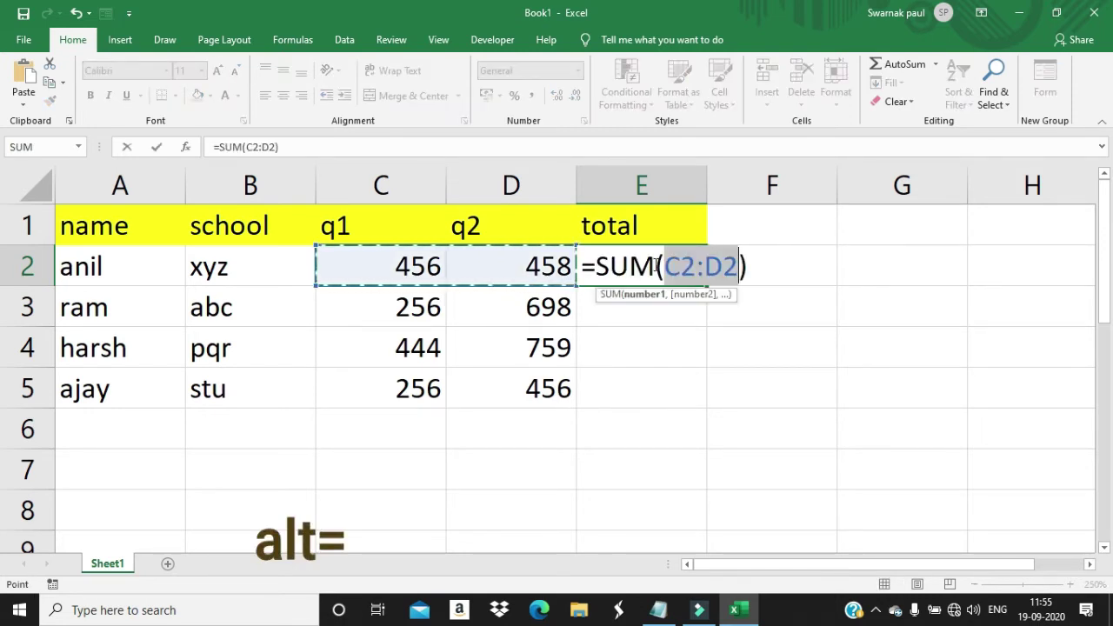
{"action": "key", "text": "Return"}
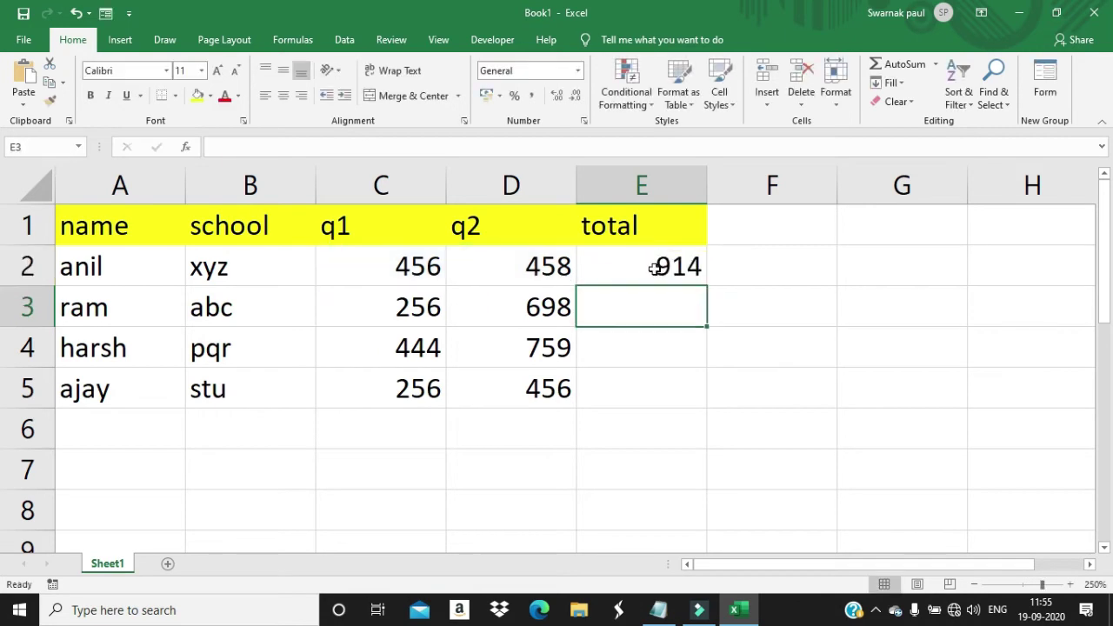
{"action": "left_click", "coordinate": [653, 265]}
{"action": "double_click", "coordinate": [706, 286]}
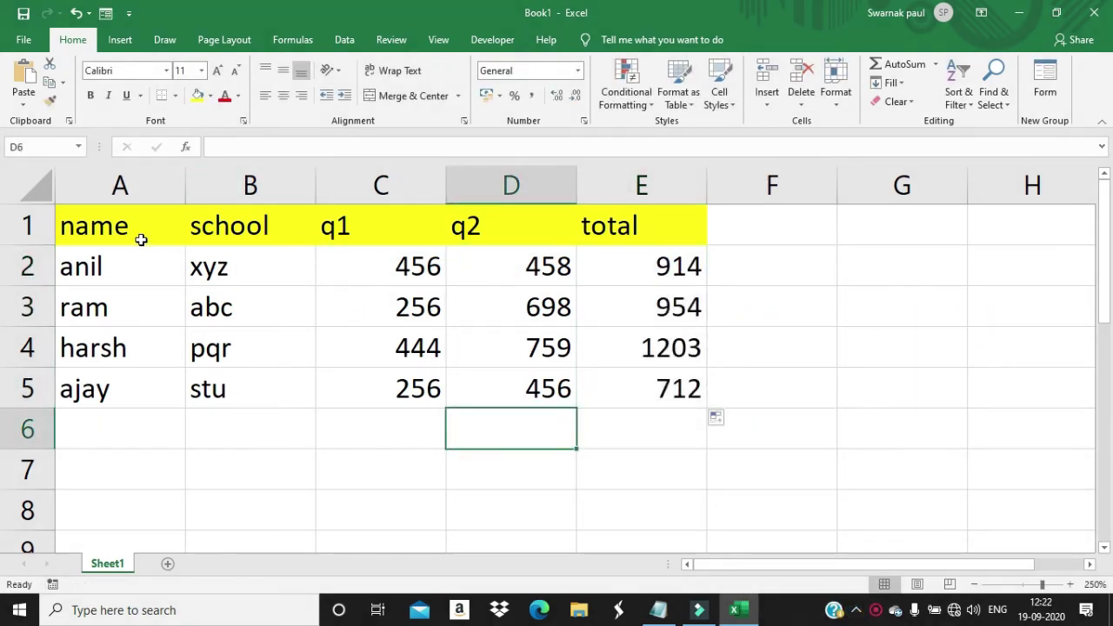
{"action": "mouse_move", "coordinate": [127, 232]}
{"action": "left_mouse_down"}
{"action": "mouse_move", "coordinate": [176, 299]}
{"action": "mouse_move", "coordinate": [276, 385]}
{"action": "left_mouse_up"}
Step: Select the whole four-student table range A1:E5
{"action": "left_click", "coordinate": [431, 484]}
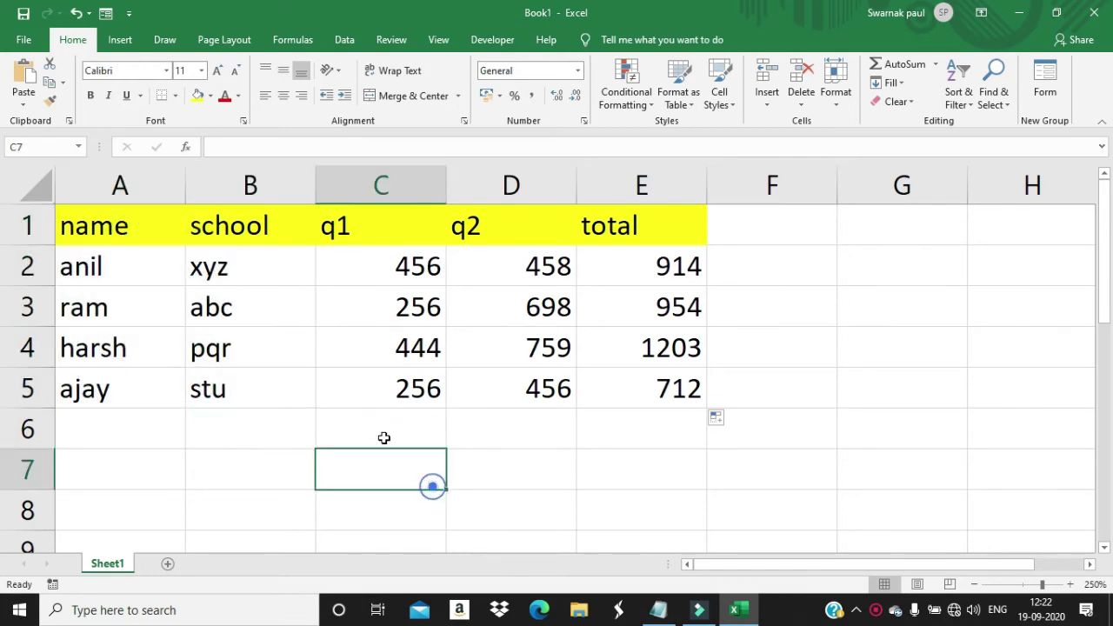
{"action": "mouse_move", "coordinate": [144, 230]}
{"action": "left_mouse_down"}
{"action": "mouse_move", "coordinate": [464, 382]}
{"action": "mouse_move", "coordinate": [587, 377]}
{"action": "left_mouse_up"}
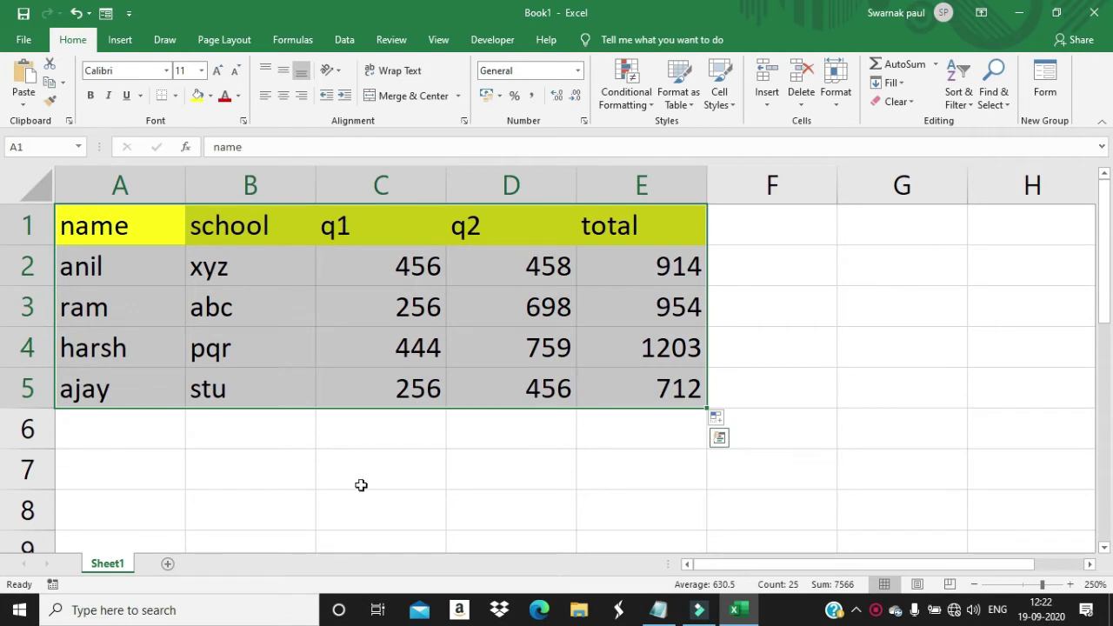
{"action": "left_click", "coordinate": [124, 503]}
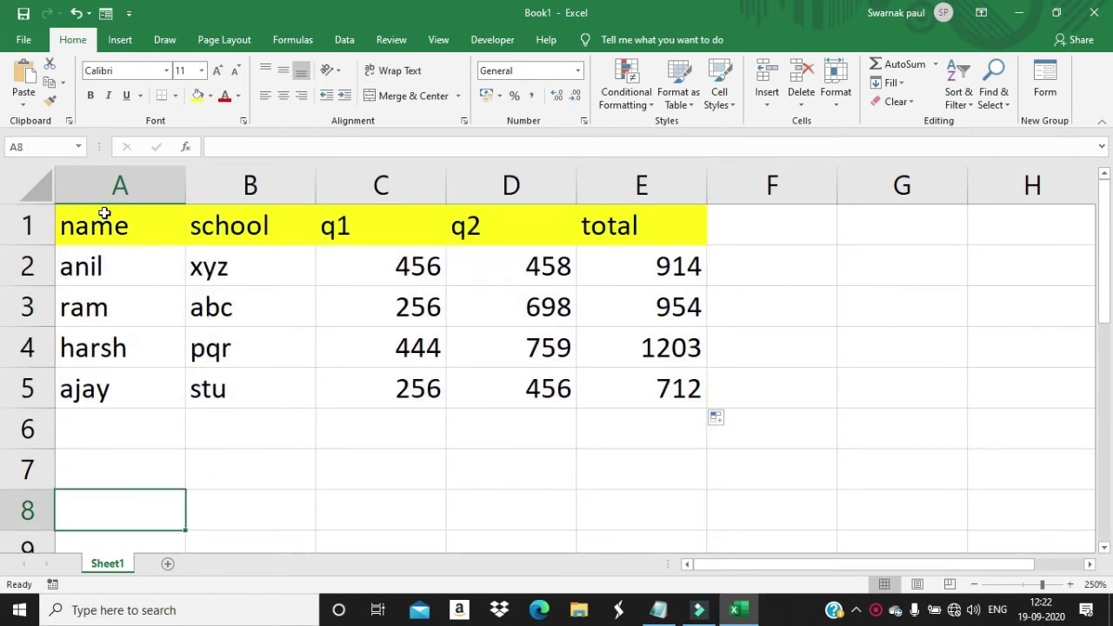
{"action": "left_click_drag", "start_coordinate": [104, 213], "coordinate": [211, 374]}
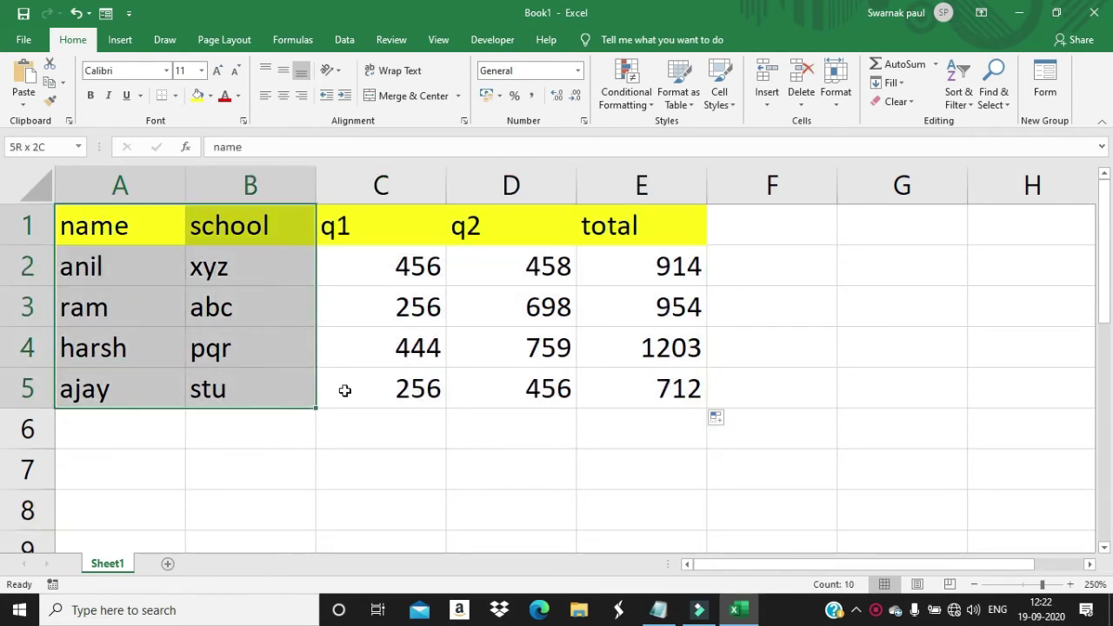
{"action": "left_click_drag", "start_coordinate": [344, 391], "coordinate": [641, 384]}
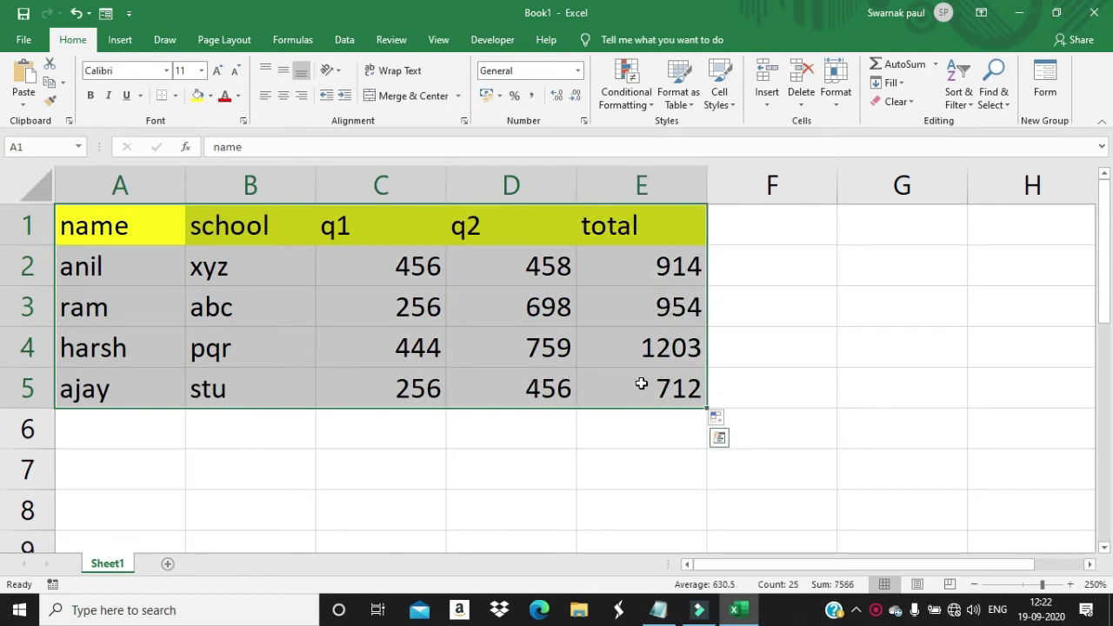
Step: Apply All Borders to every cell of A1:E5 with Alt+H, B, A
{"action": "key", "text": "alt+h"}
{"action": "key", "text": "b"}
{"action": "key", "text": "a"}
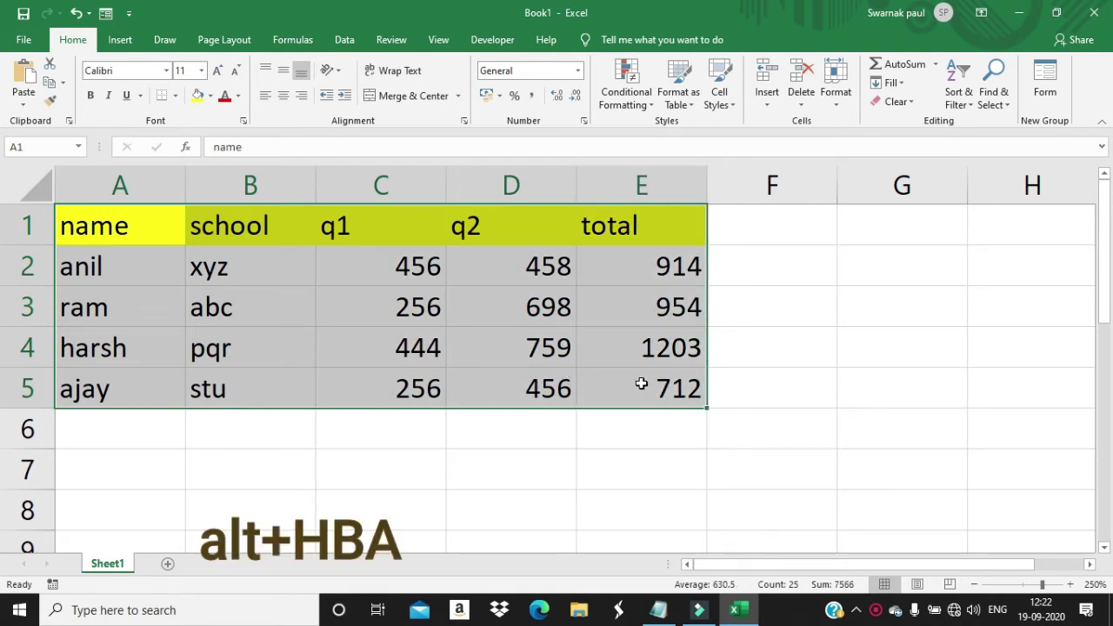
{"action": "key", "text": "alt+h"}
{"action": "key", "text": "b"}
{"action": "key", "text": "a"}
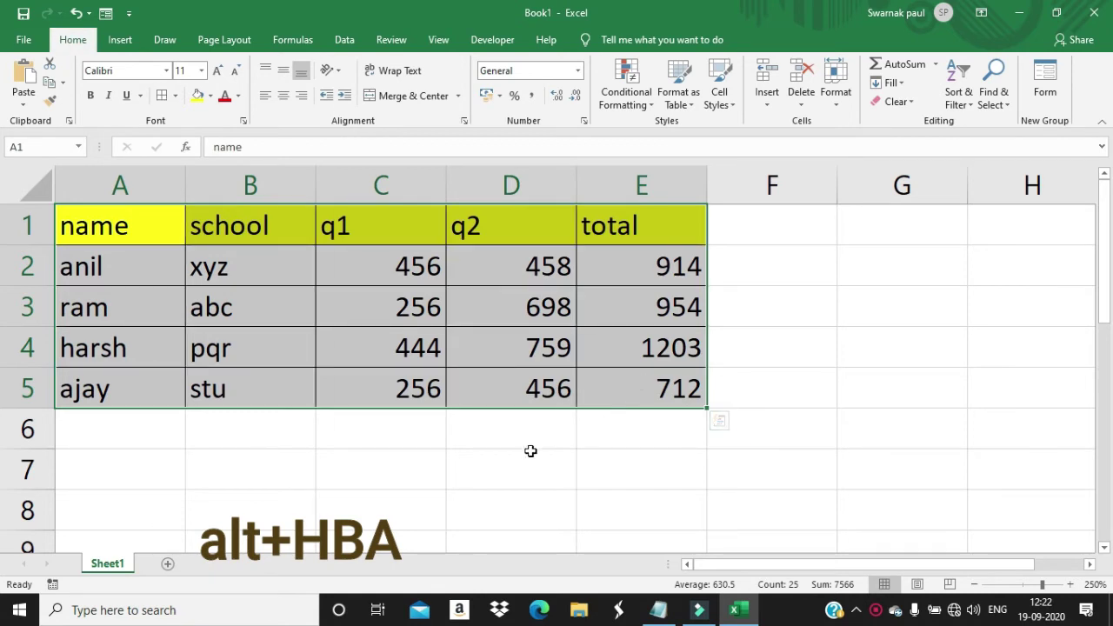
{"action": "left_click", "coordinate": [525, 452]}
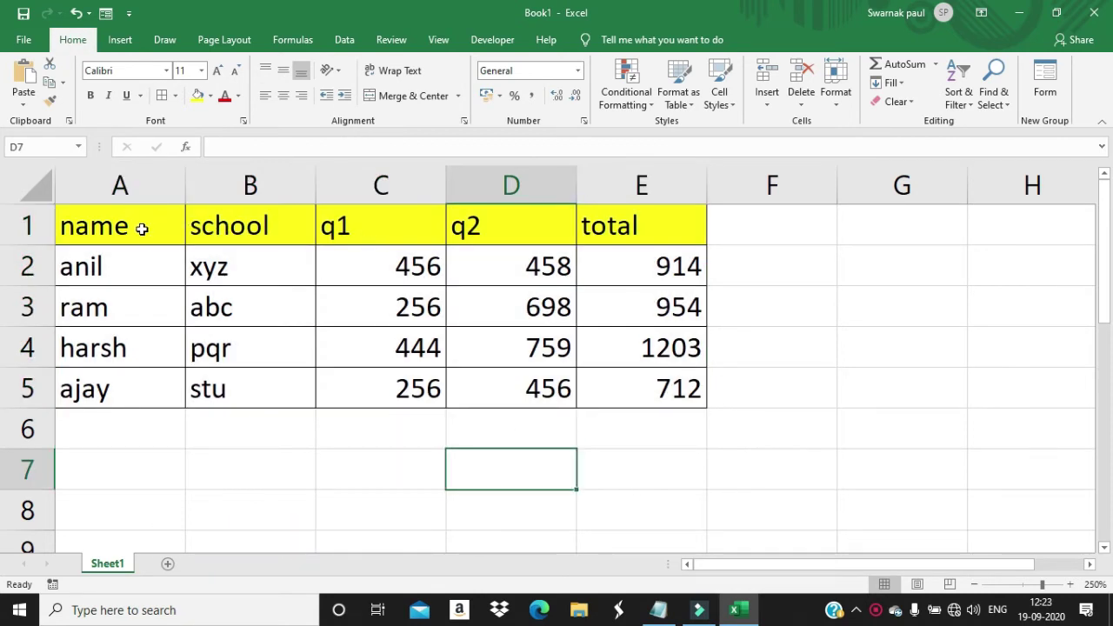
{"action": "left_click_drag", "start_coordinate": [142, 229], "coordinate": [510, 393]}
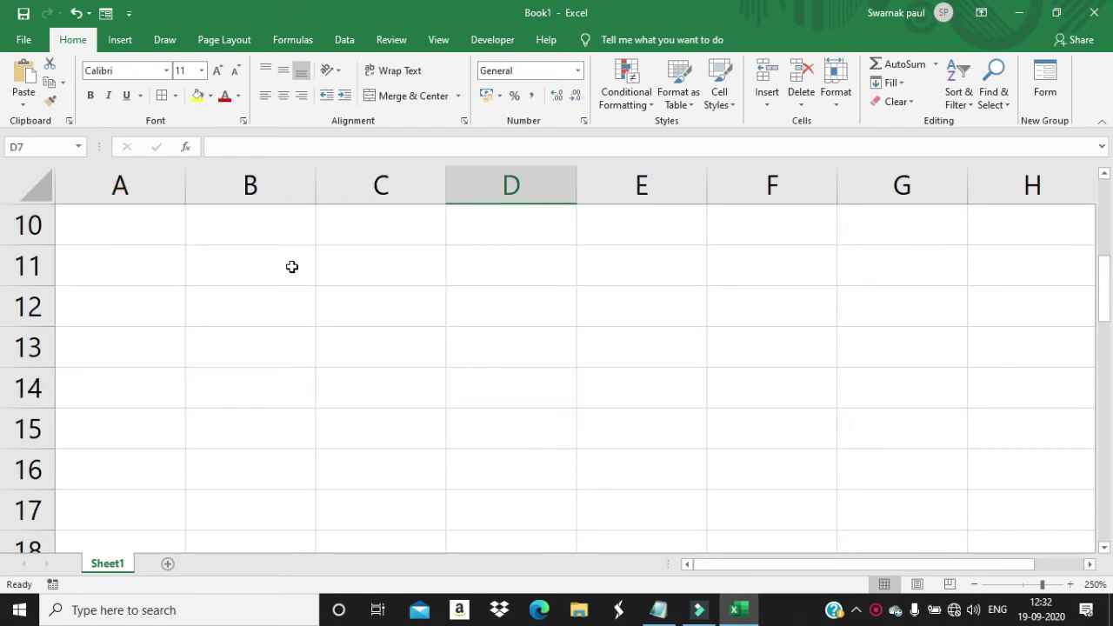
Step: Apply an outline border to the empty block B11:D14 with Ctrl+Shift+&
{"action": "left_click_drag", "start_coordinate": [292, 267], "coordinate": [430, 405]}
{"action": "left_click", "coordinate": [527, 270]}
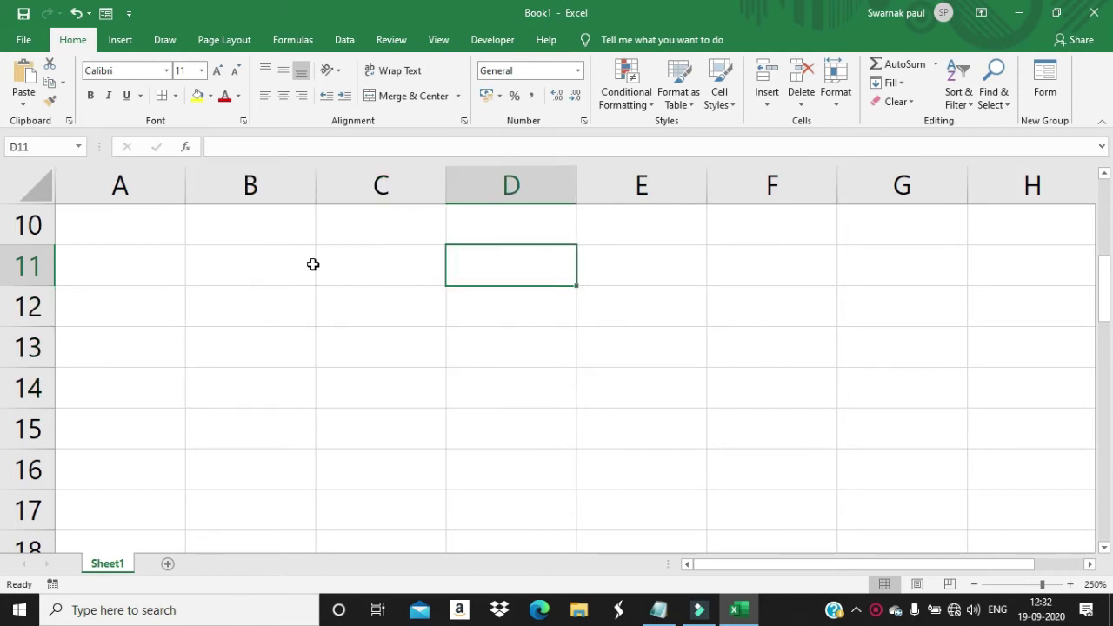
{"action": "mouse_move", "coordinate": [265, 264]}
{"action": "left_mouse_down"}
{"action": "mouse_move", "coordinate": [288, 308]}
{"action": "mouse_move", "coordinate": [380, 392]}
{"action": "mouse_move", "coordinate": [531, 401]}
{"action": "left_mouse_up"}
{"action": "key", "text": "ctrl+shift+7"}
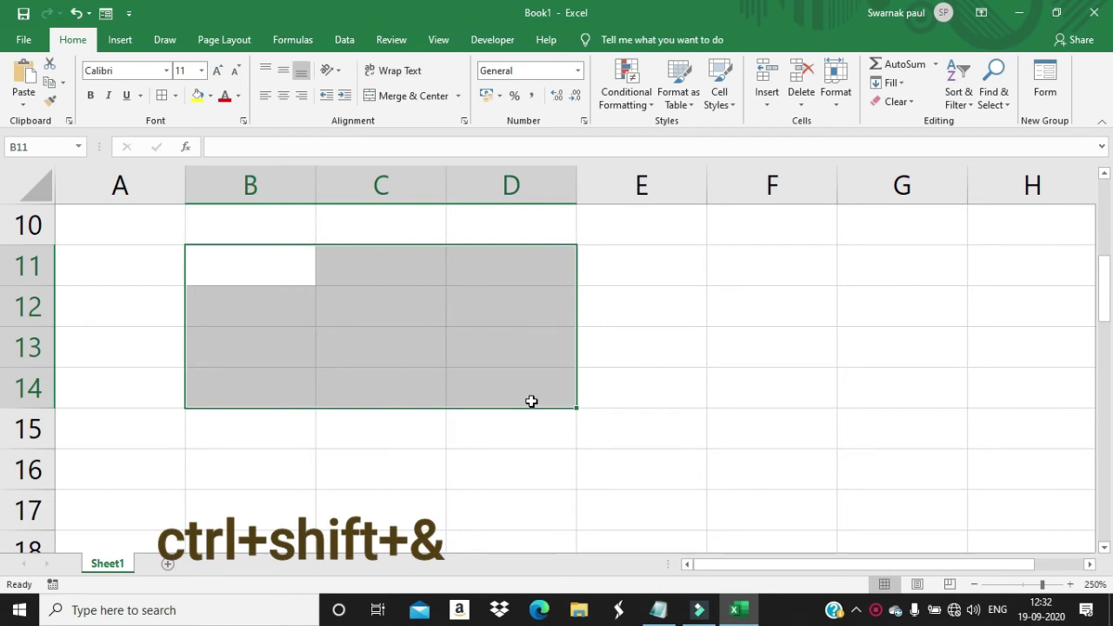
{"action": "left_click", "coordinate": [762, 374]}
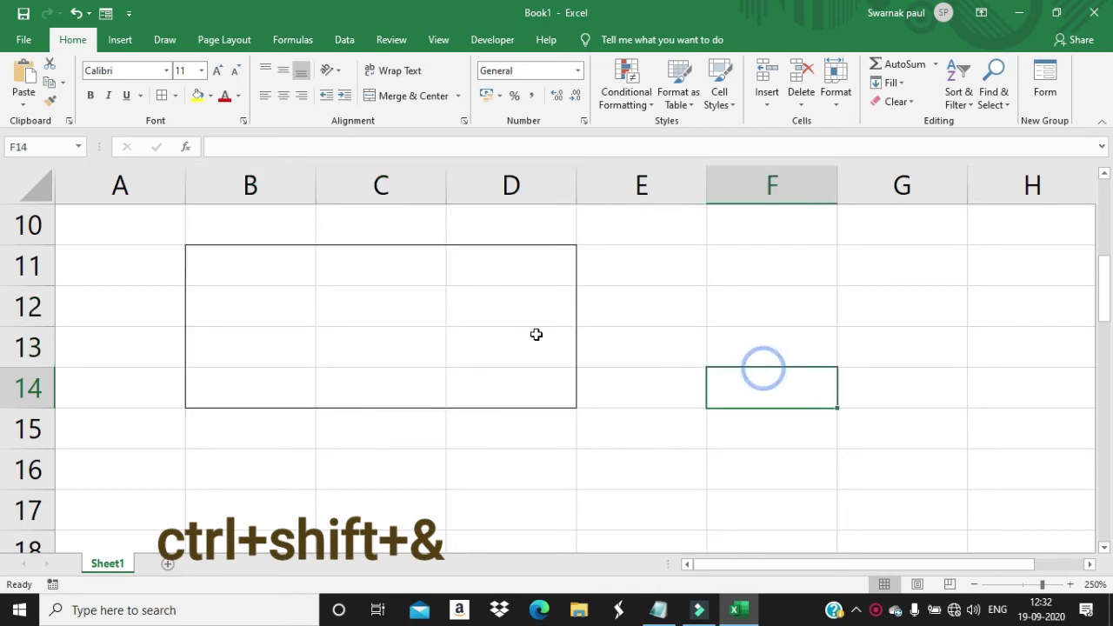
{"action": "left_click", "coordinate": [641, 283]}
{"action": "left_click", "coordinate": [277, 441]}
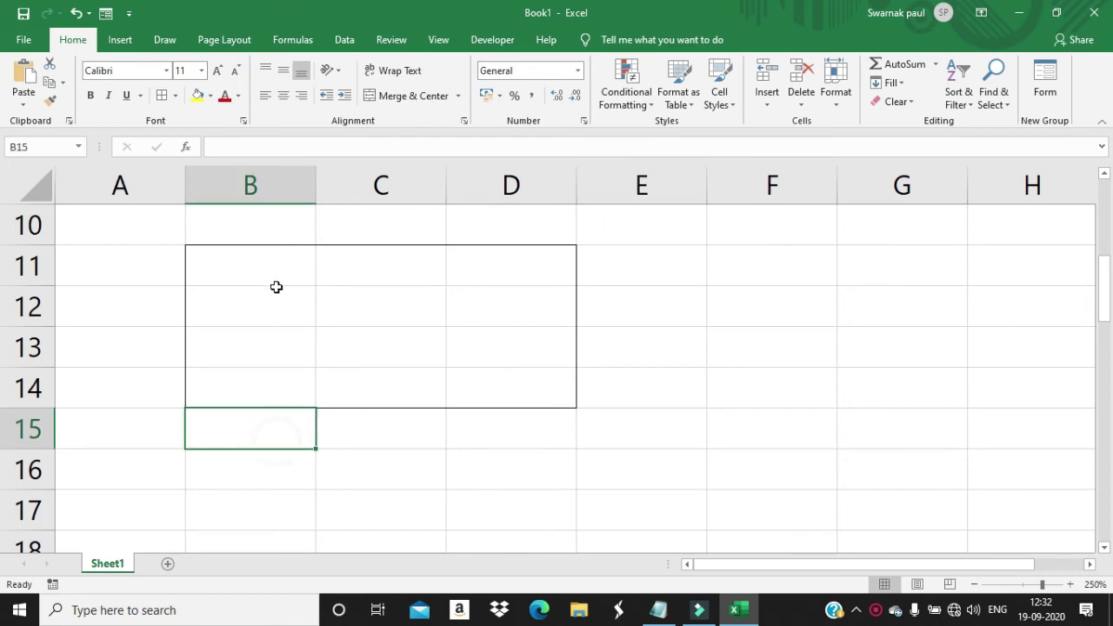
{"action": "left_click", "coordinate": [276, 281]}
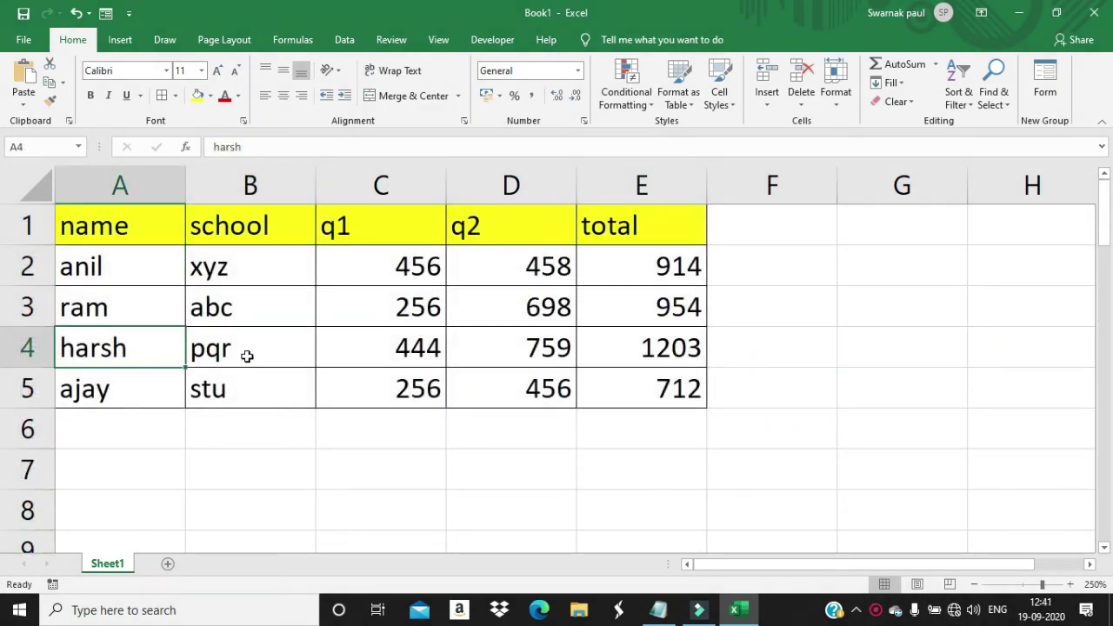
{"action": "left_click", "coordinate": [255, 311]}
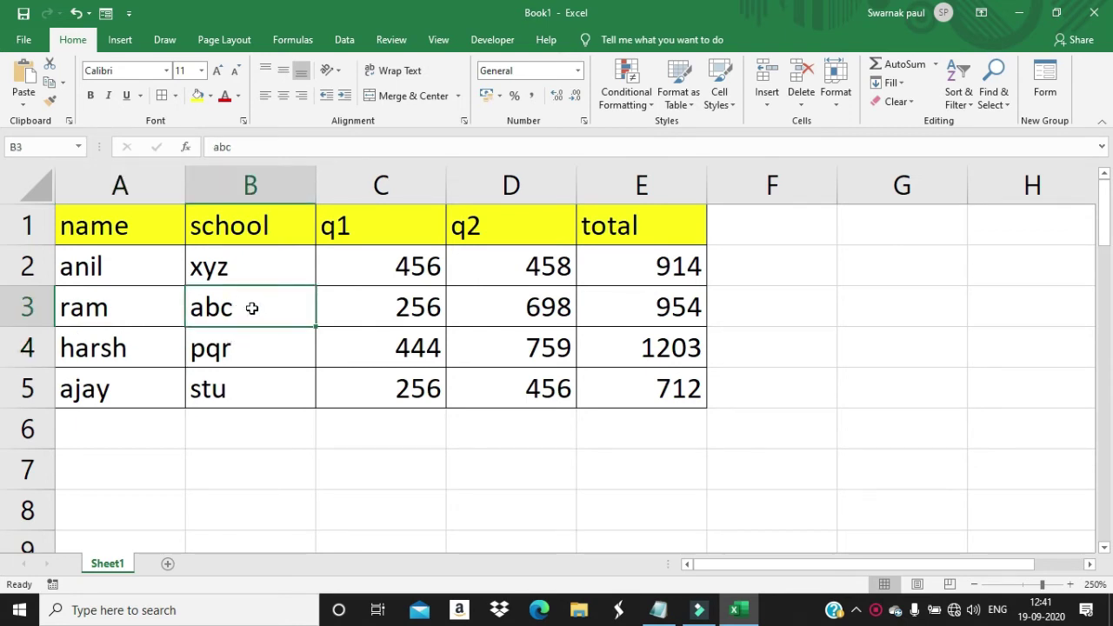
{"action": "double_click", "coordinate": [251, 308]}
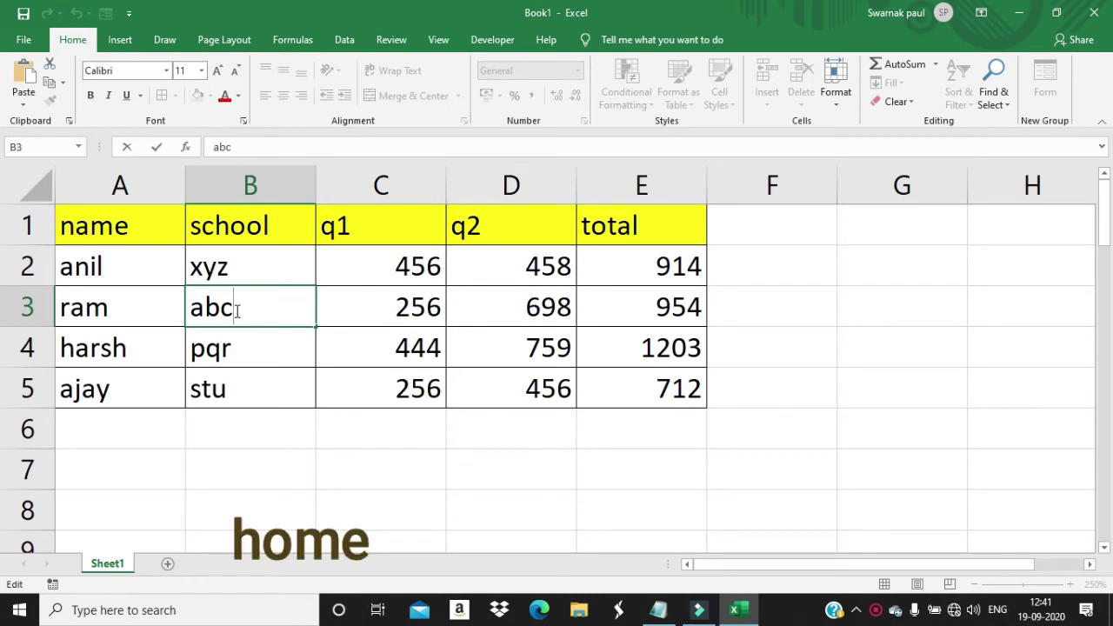
{"action": "key", "text": "Home"}
{"action": "key", "text": "End"}
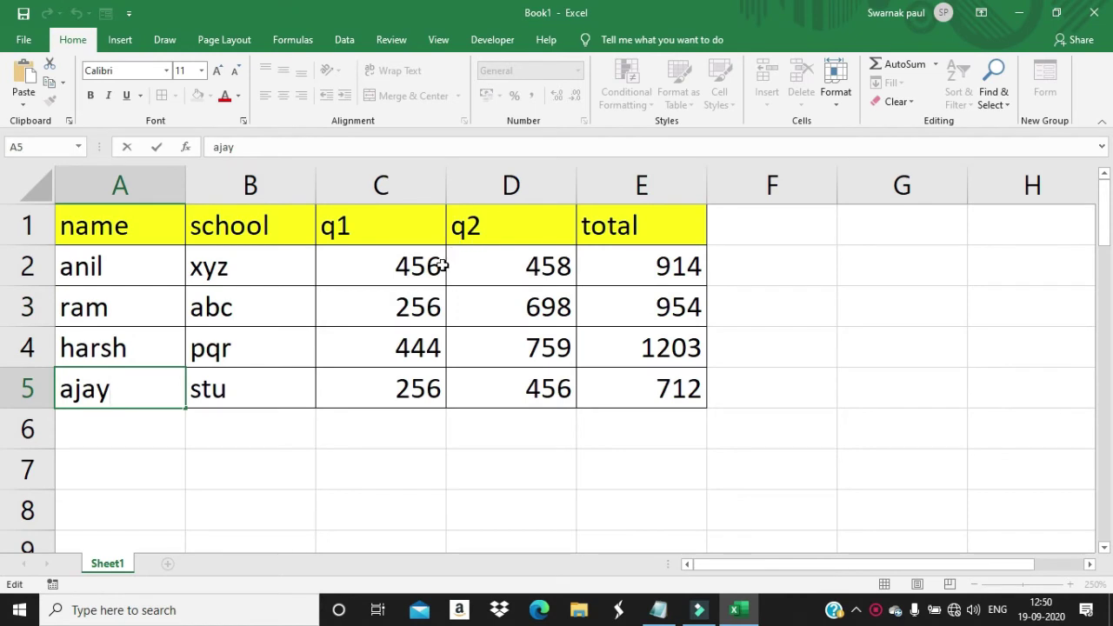
{"action": "left_click", "coordinate": [126, 357]}
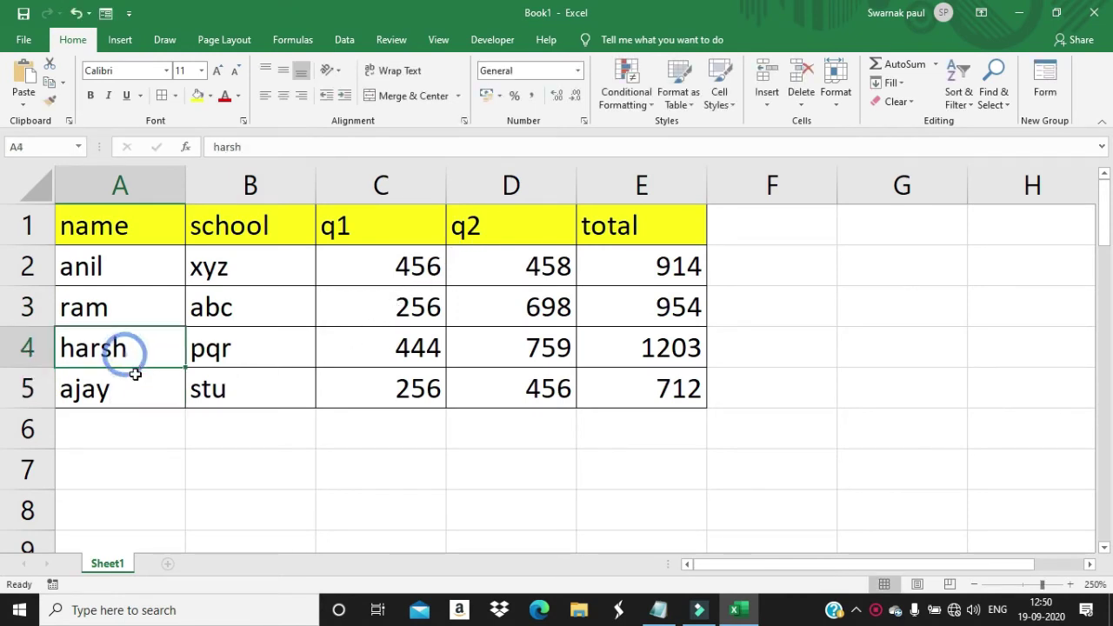
{"action": "left_click", "coordinate": [135, 376]}
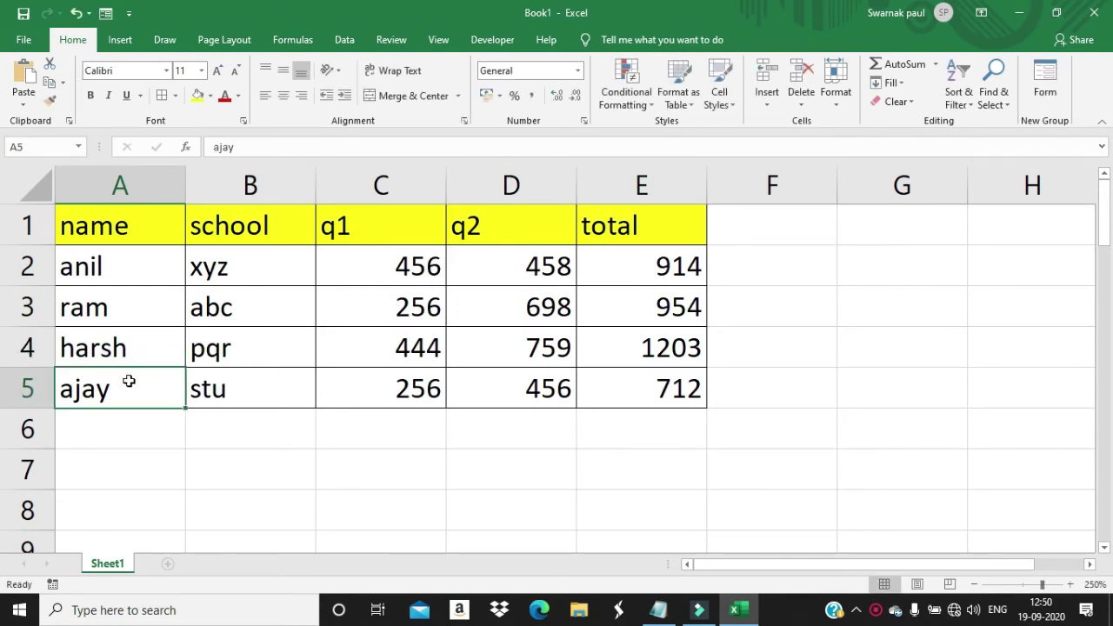
{"action": "double_click", "coordinate": [124, 379]}
{"action": "double_click", "coordinate": [121, 393]}
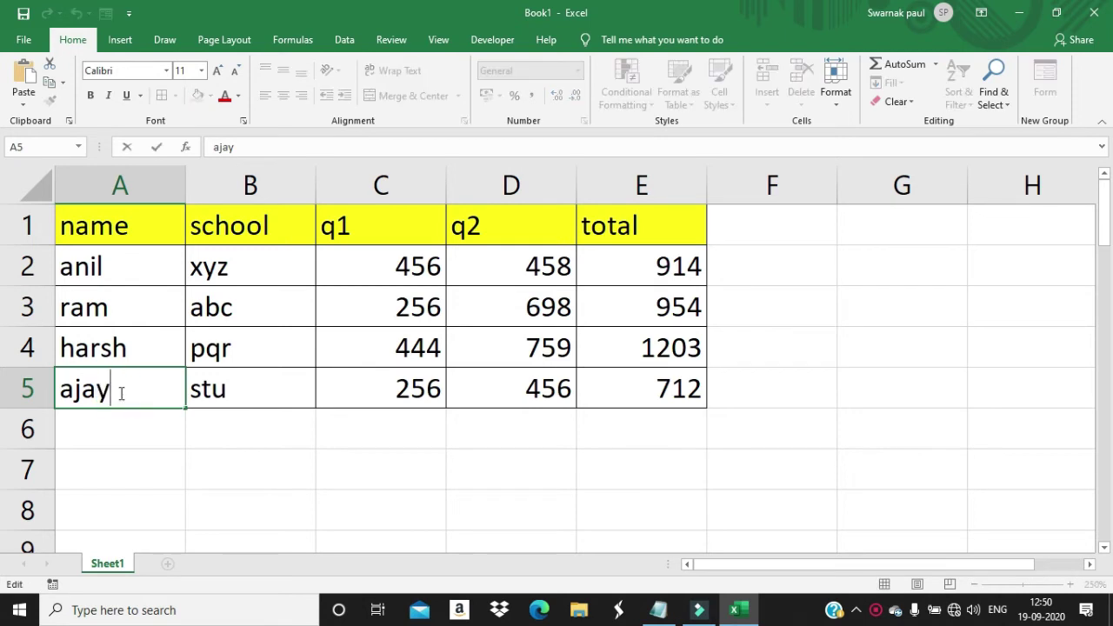
{"action": "key", "text": "BackSpace"}
{"action": "key", "text": "BackSpace"}
{"action": "key", "text": "BackSpace"}
{"action": "key", "text": "BackSpace"}
{"action": "type", "text": "r"}
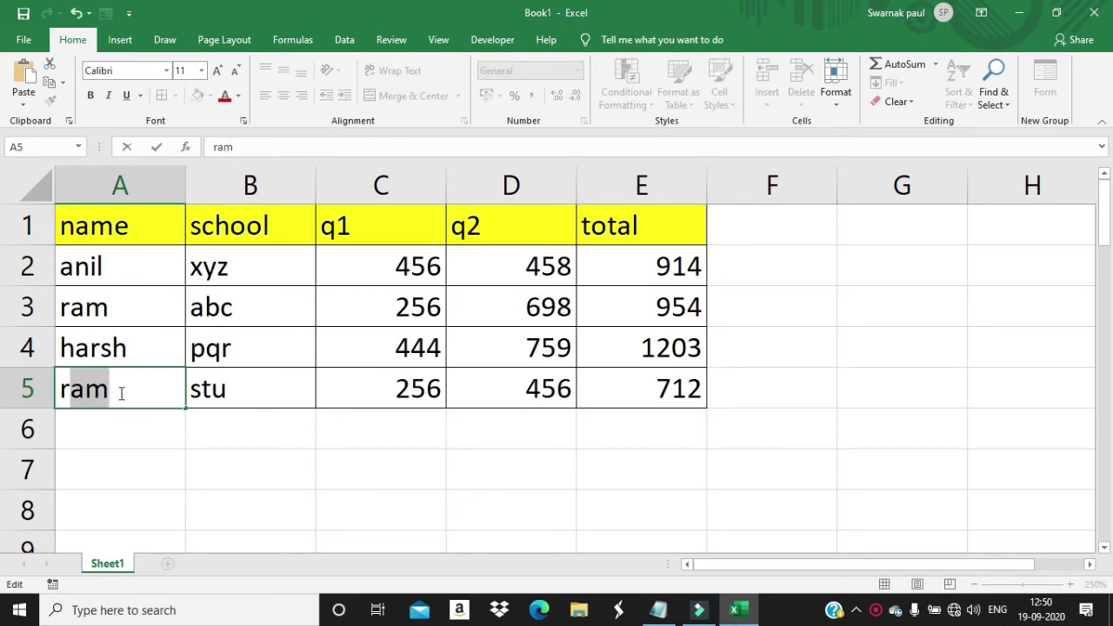
{"action": "type", "text": "am"}
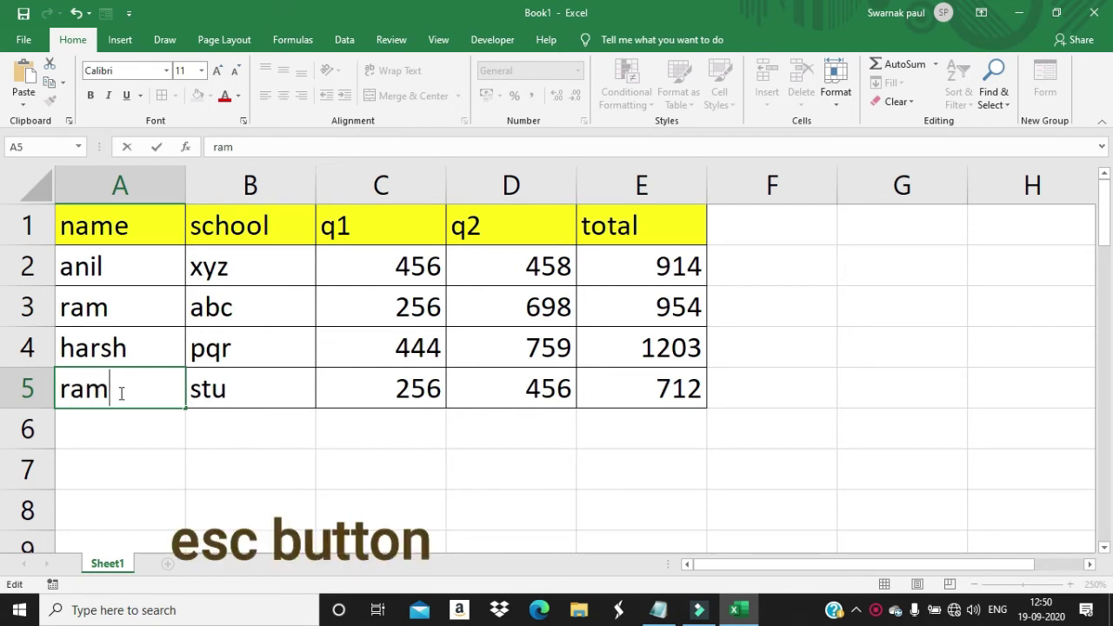
{"action": "key", "text": "Escape"}
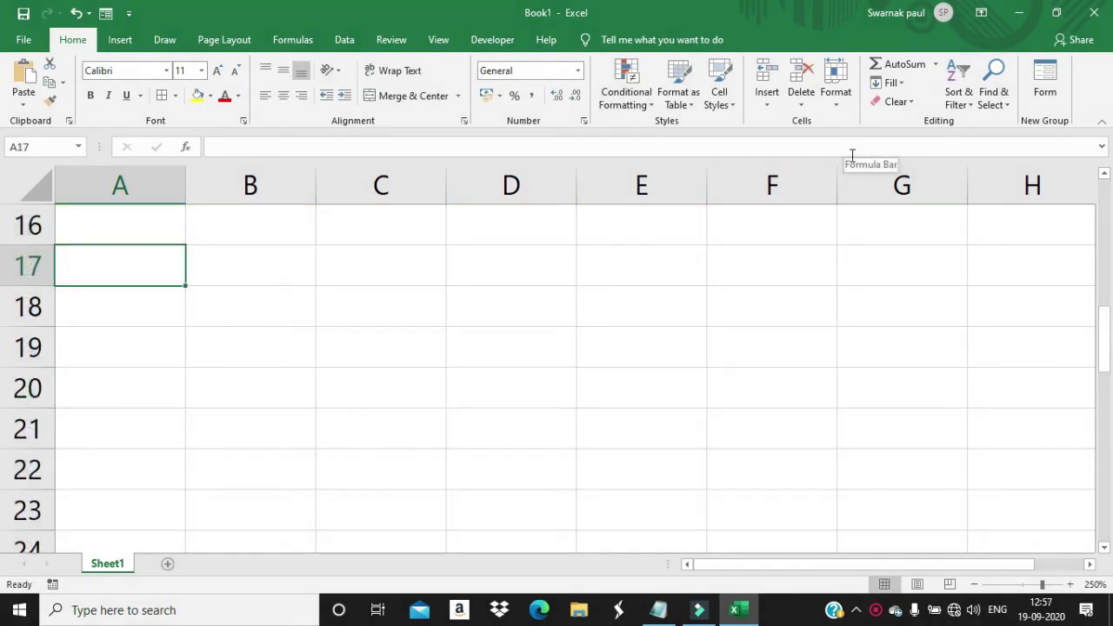
Step: Enter 855 in cell A18 and 322 in cell B18
{"action": "left_click", "coordinate": [245, 275]}
{"action": "left_click", "coordinate": [165, 303]}
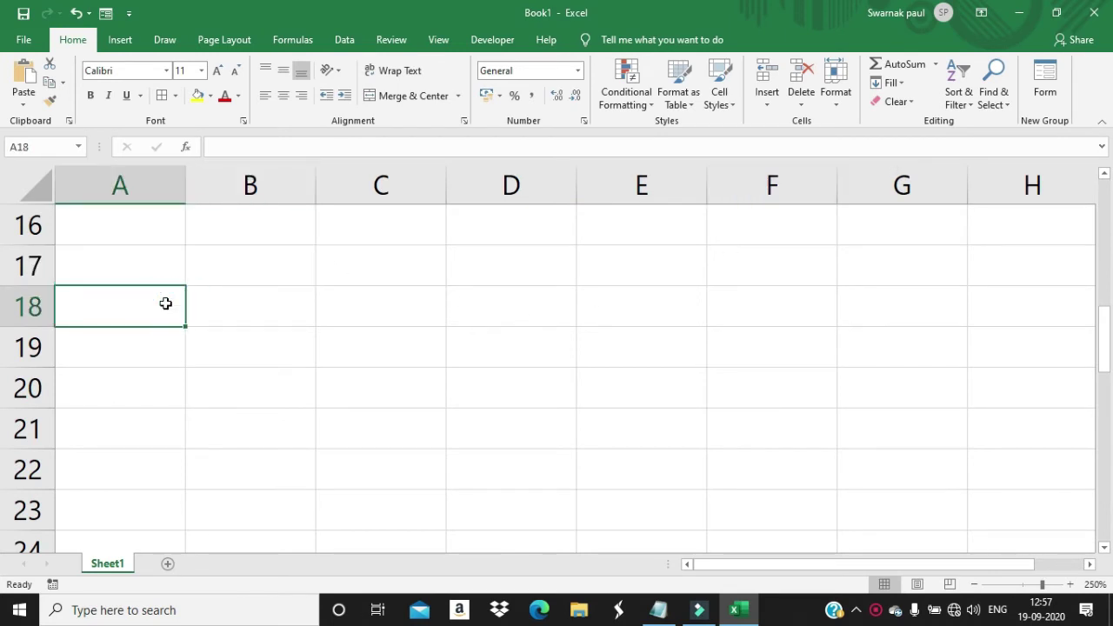
{"action": "type", "text": "855"}
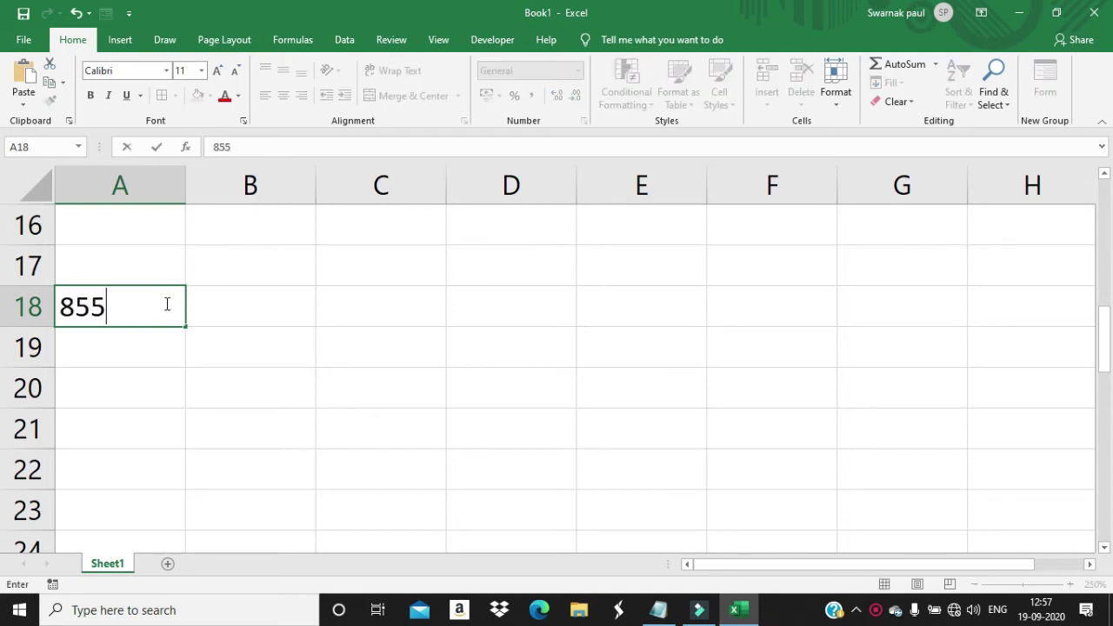
{"action": "left_click", "coordinate": [256, 307]}
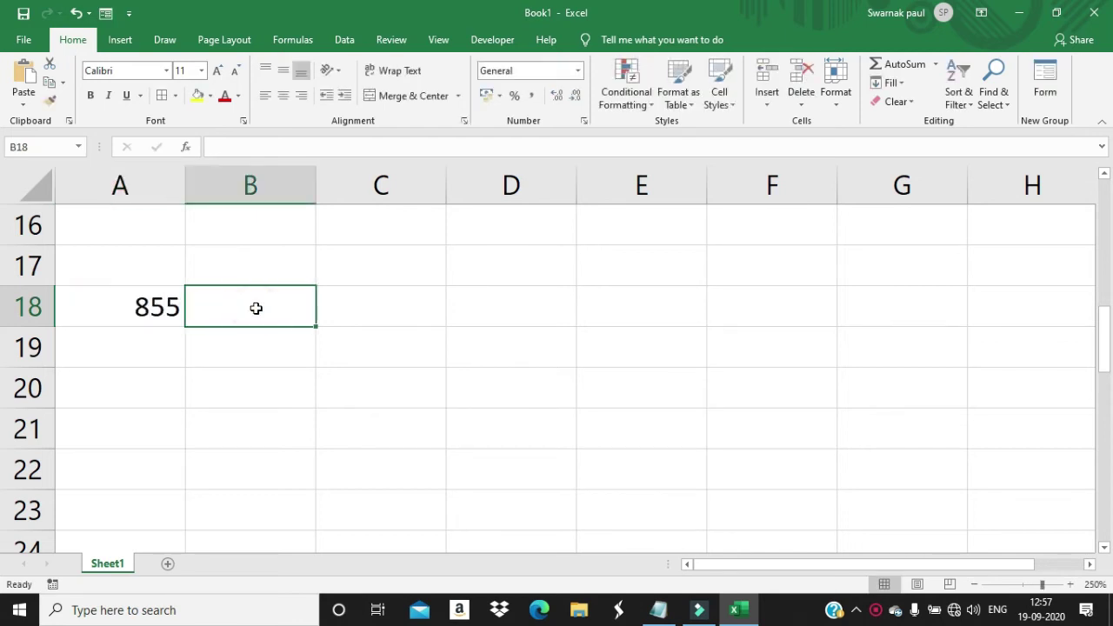
{"action": "type", "text": "322"}
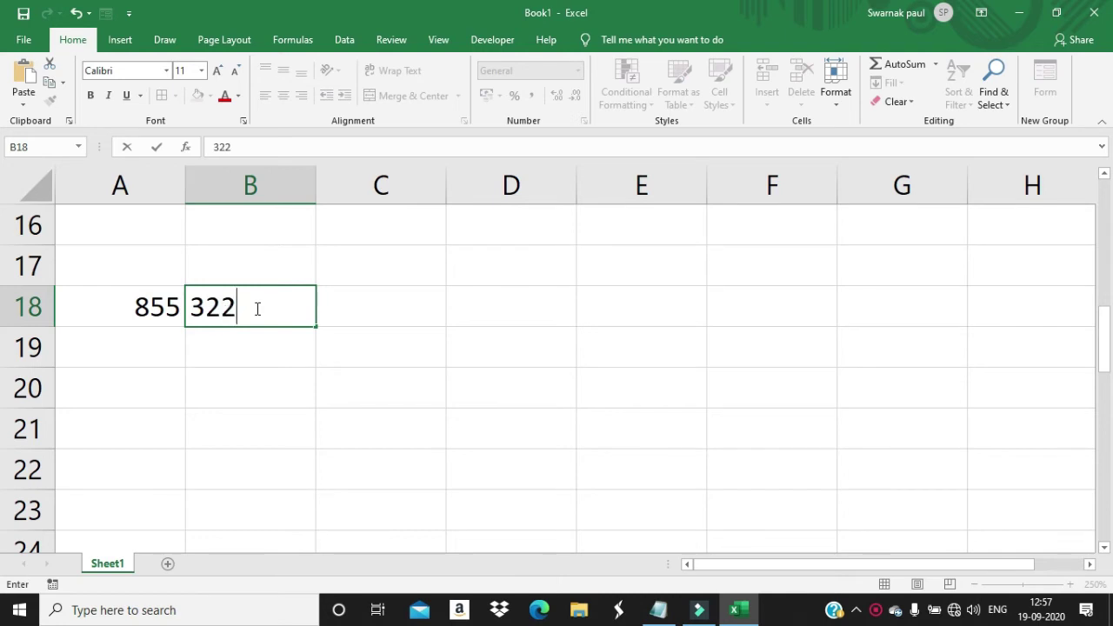
Step: Apply strikethrough to the 855 in A18 with Ctrl+5
{"action": "left_click", "coordinate": [139, 306]}
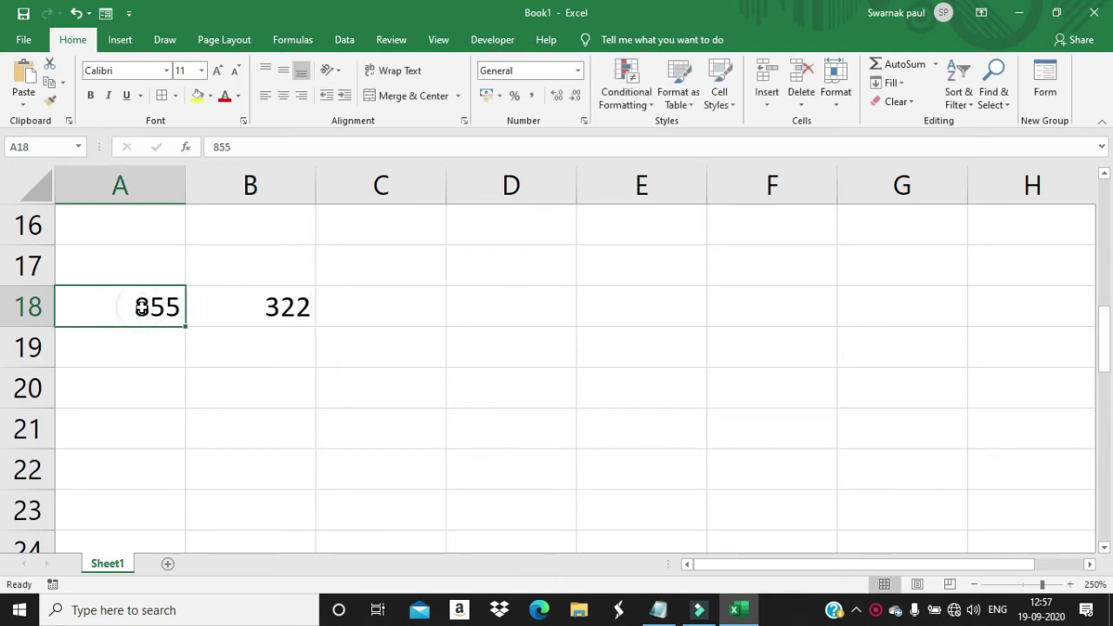
{"action": "key", "text": "ctrl+5"}
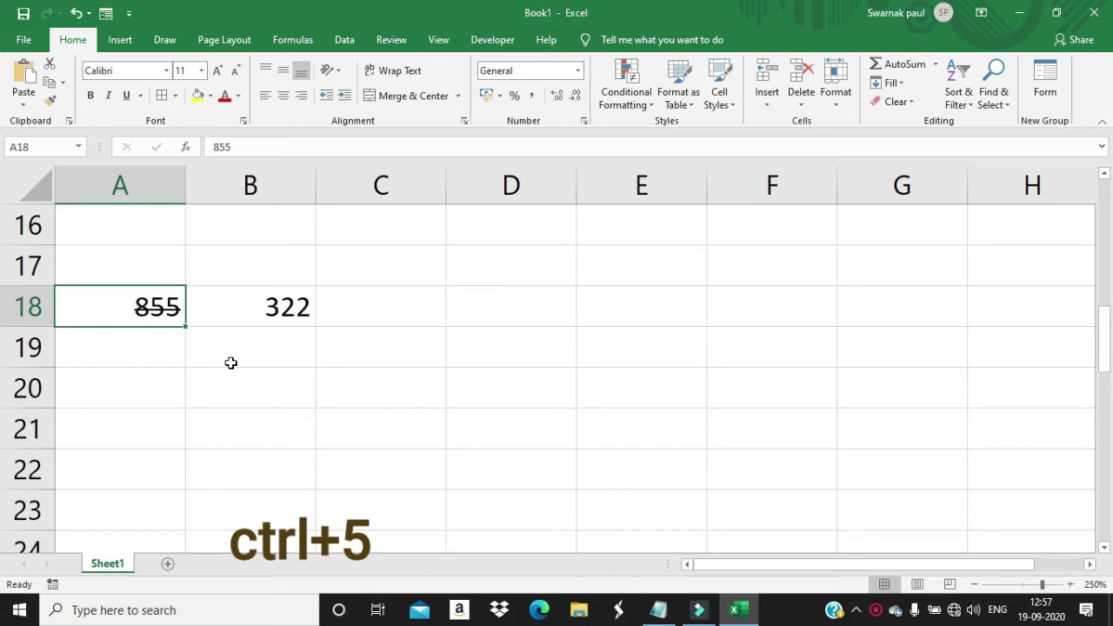
{"action": "left_click", "coordinate": [219, 355]}
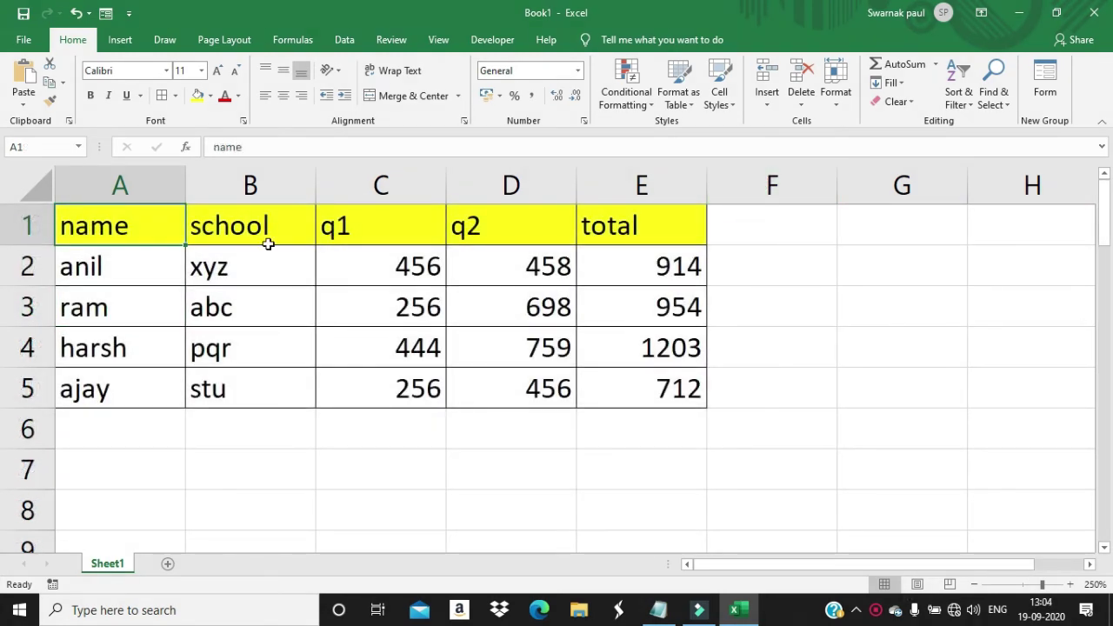
Step: Select column A from the name header down to ajay using Ctrl+Shift+Down
{"action": "left_click", "coordinate": [165, 278]}
{"action": "left_click", "coordinate": [146, 213]}
{"action": "left_click", "coordinate": [206, 268]}
{"action": "left_click_drag", "start_coordinate": [154, 229], "coordinate": [168, 348]}
{"action": "left_click", "coordinate": [166, 230]}
{"action": "left_click", "coordinate": [218, 273]}
{"action": "left_click_drag", "start_coordinate": [158, 220], "coordinate": [168, 391]}
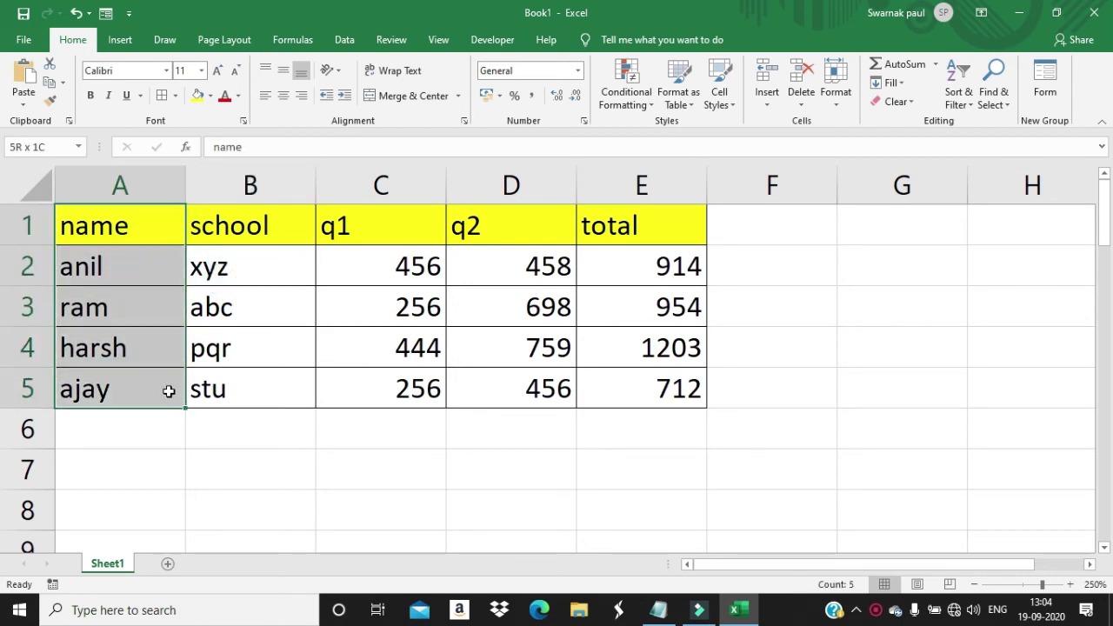
{"action": "left_click", "coordinate": [207, 269]}
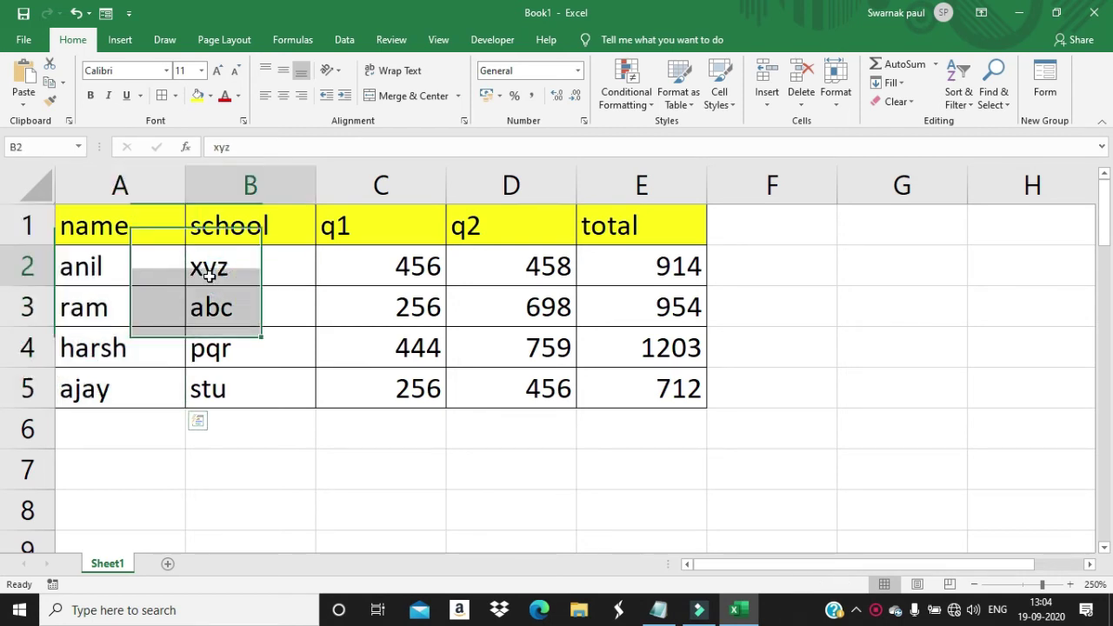
{"action": "left_click", "coordinate": [140, 228]}
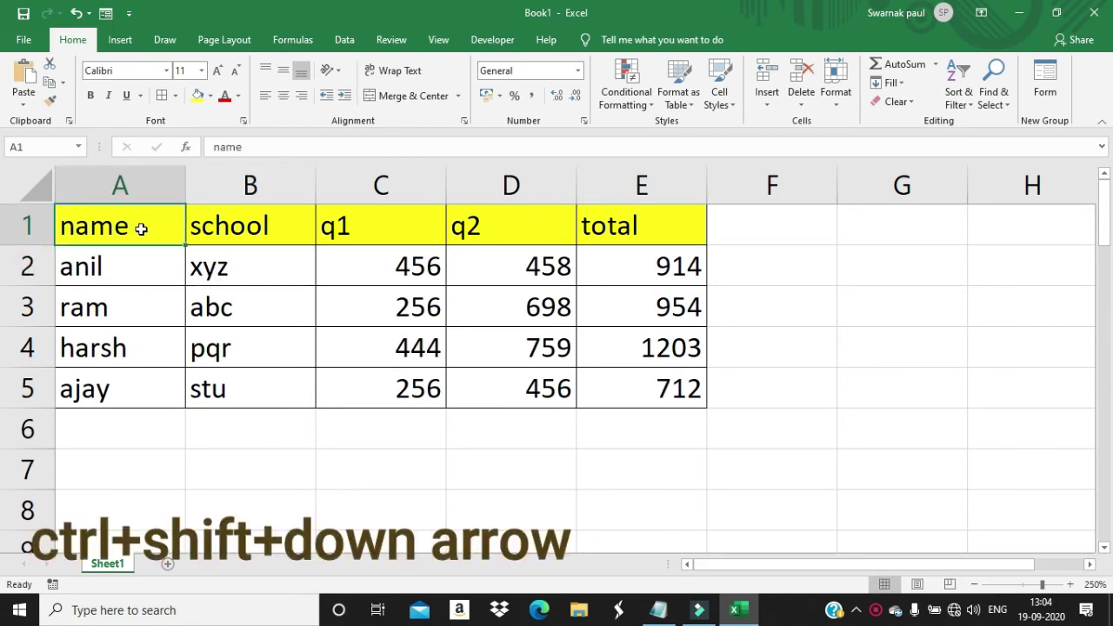
{"action": "key", "text": "ctrl+shift+Down"}
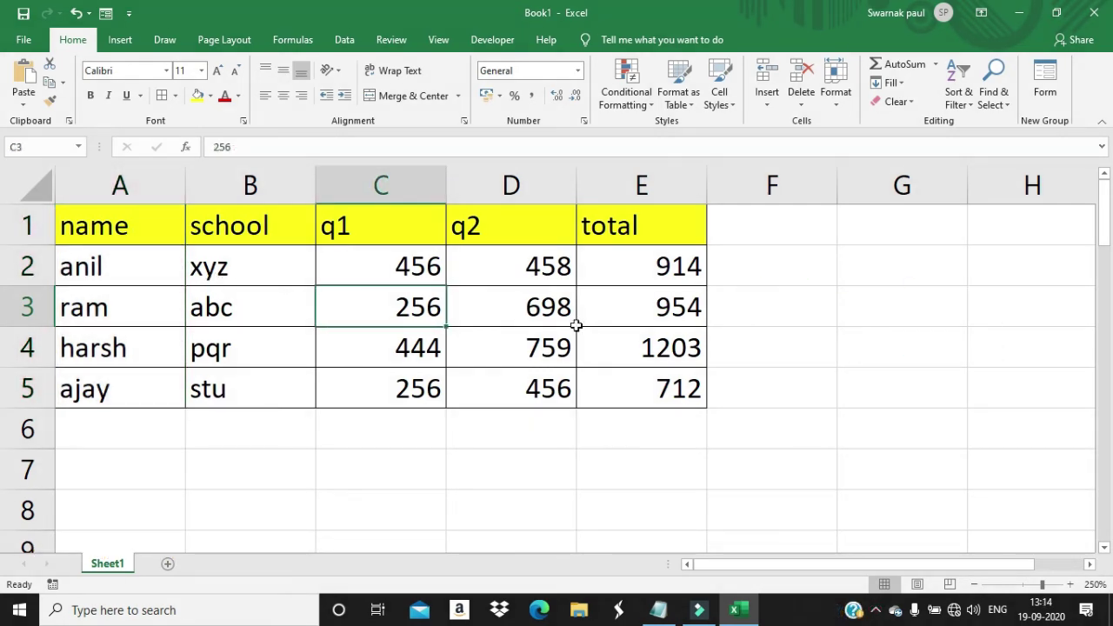
Step: Select all of column B from cell B3 with Ctrl+Space, then clear it by selecting C3
{"action": "left_click", "coordinate": [490, 313]}
{"action": "left_click", "coordinate": [405, 314]}
{"action": "left_click", "coordinate": [280, 311]}
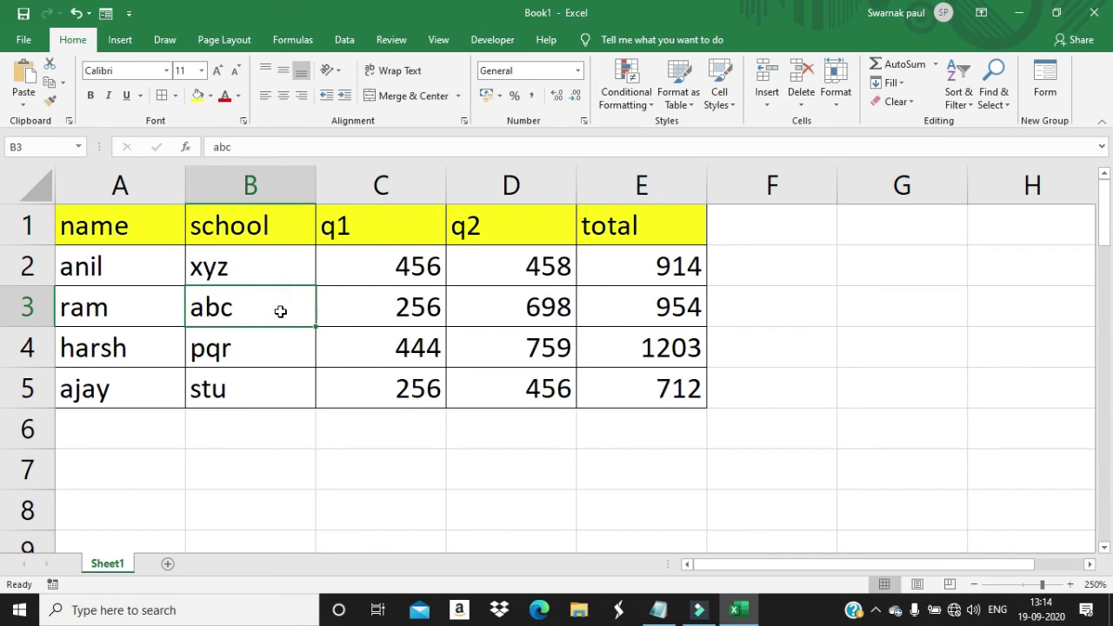
{"action": "key", "text": "ctrl+space"}
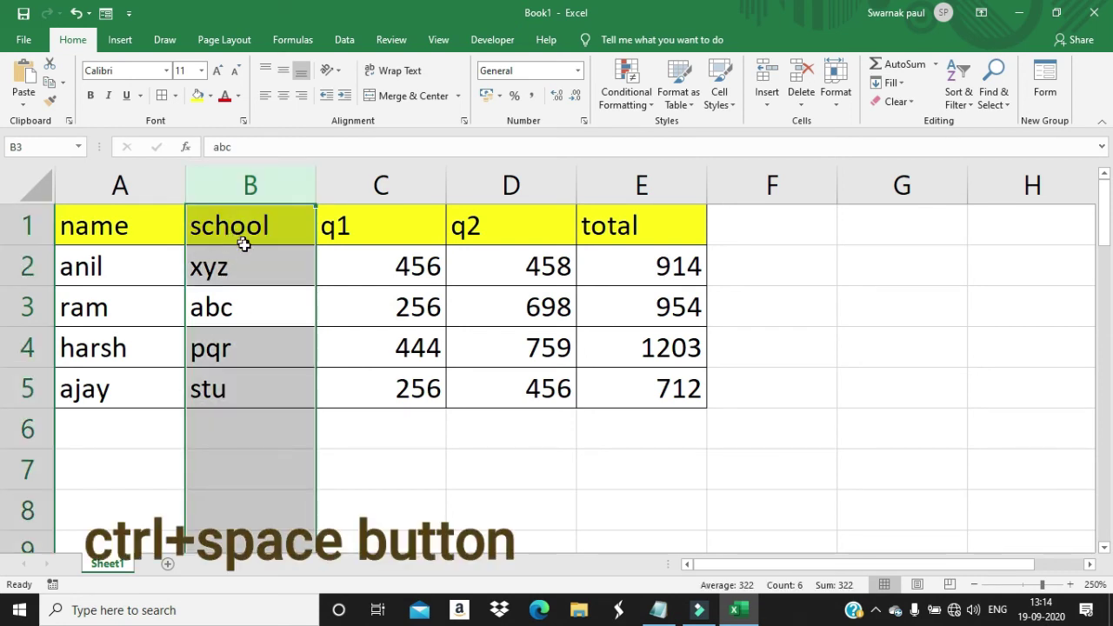
{"action": "scroll", "coordinate": [260, 282], "scroll_direction": "down", "scroll_amount": 4}
{"action": "scroll", "coordinate": [260, 282], "scroll_direction": "down", "scroll_amount": 4}
{"action": "scroll", "coordinate": [259, 283], "scroll_direction": "up", "scroll_amount": 8}
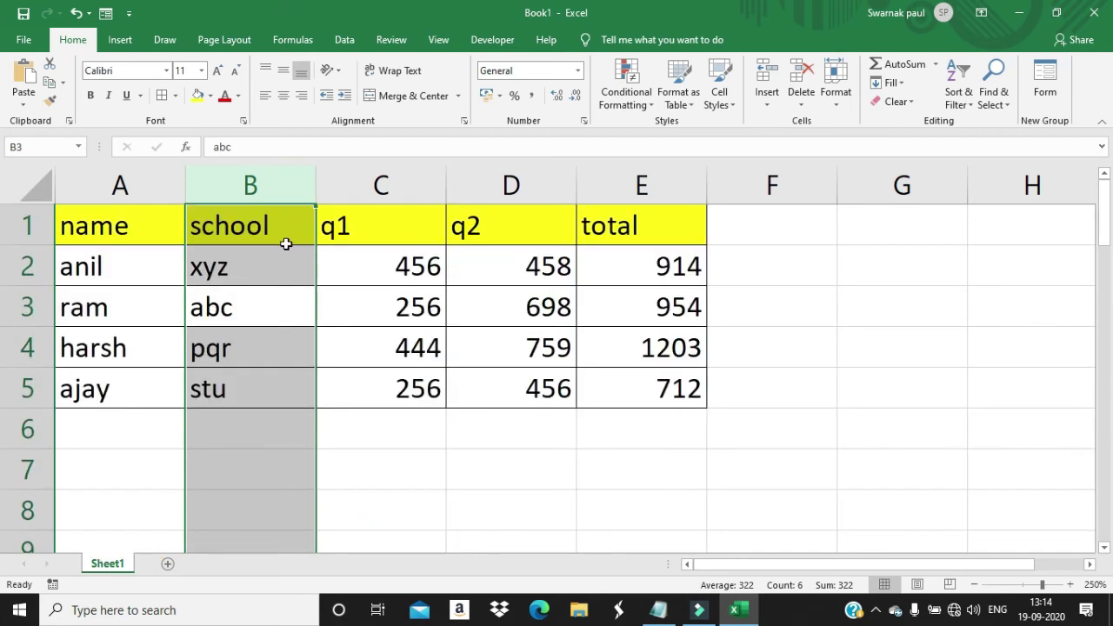
{"action": "left_click", "coordinate": [345, 318]}
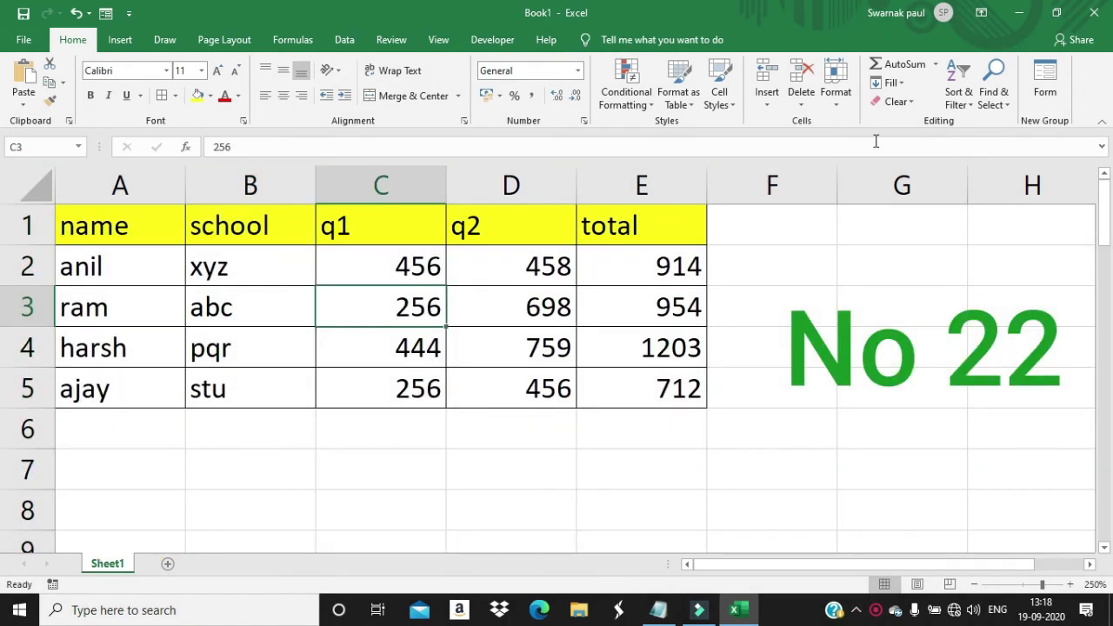
Step: Select all of row 3, ram's record, from cell B3 using Shift+Space
{"action": "left_click", "coordinate": [493, 319]}
{"action": "left_click", "coordinate": [381, 318]}
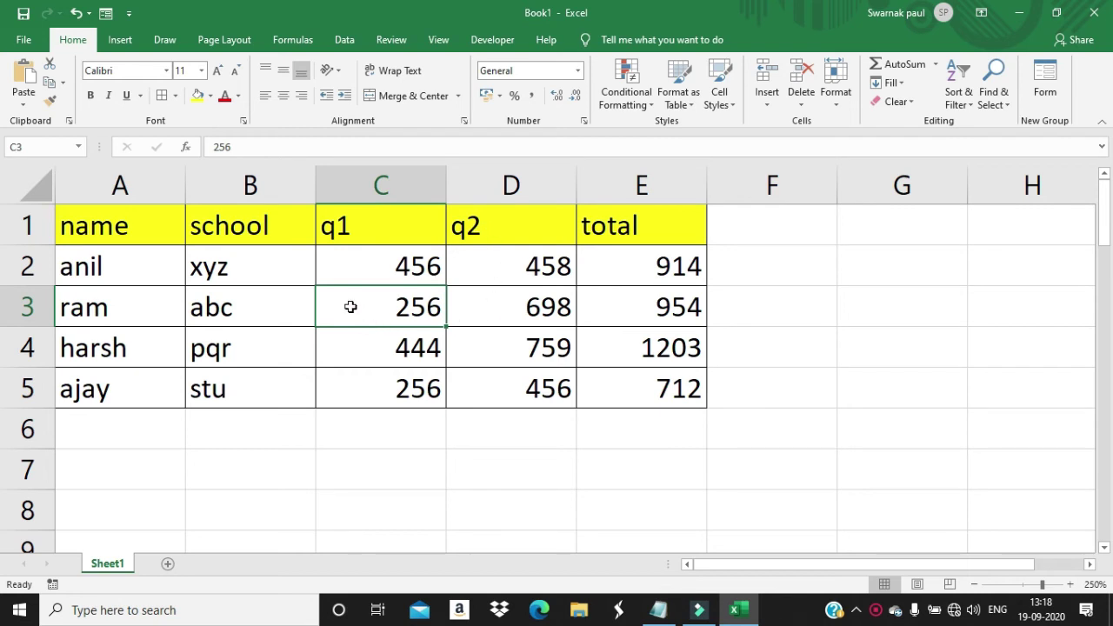
{"action": "left_click", "coordinate": [298, 311]}
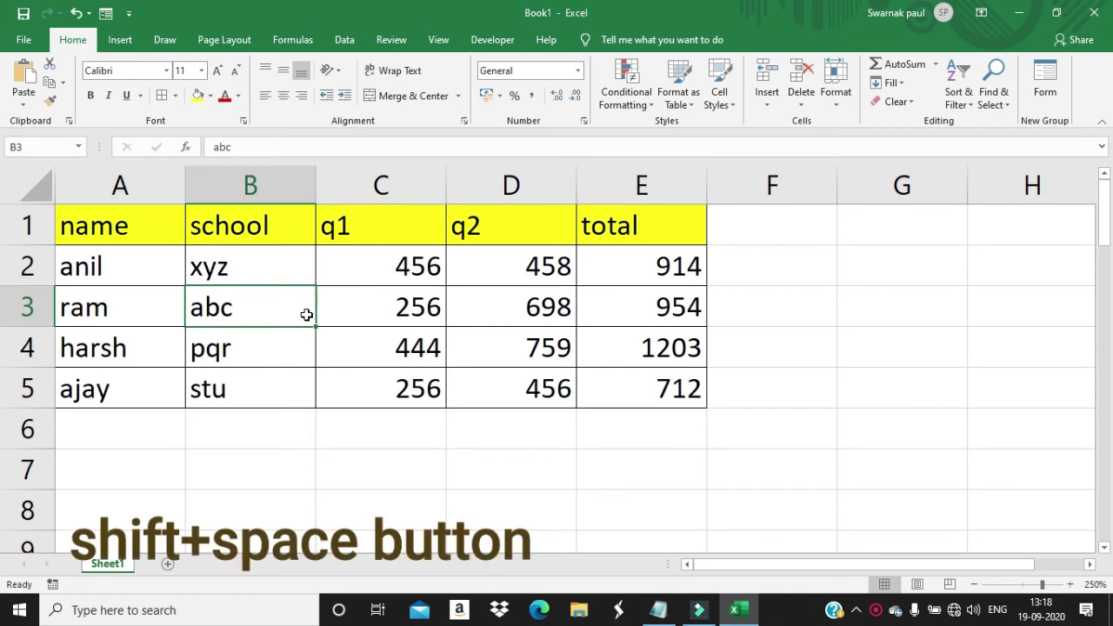
{"action": "key", "text": "shift+space"}
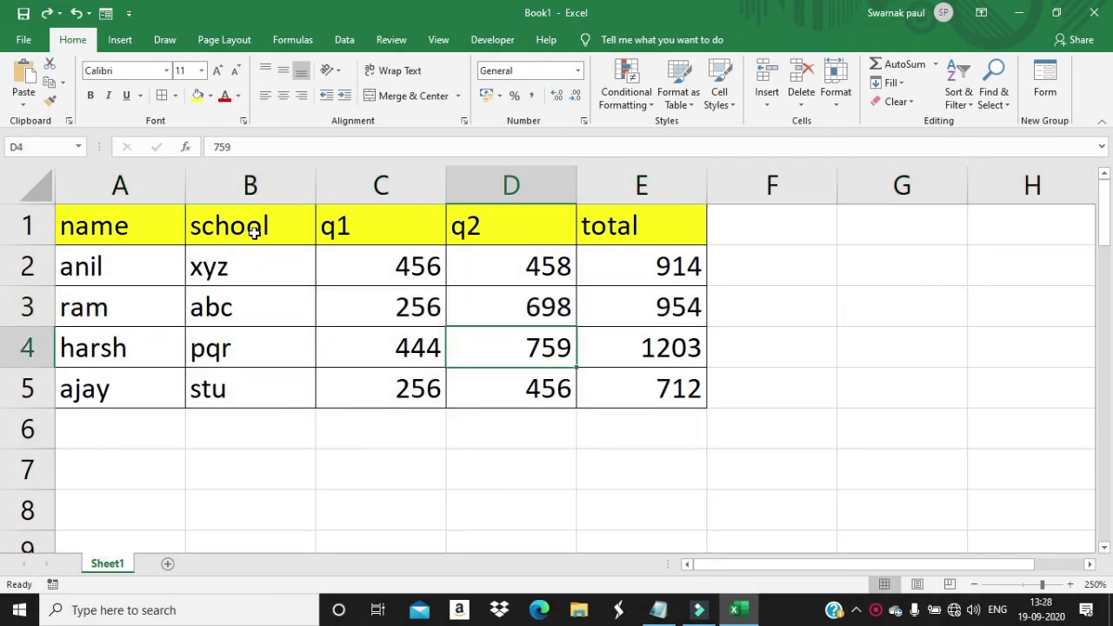
Step: Select the q1 range C1:C5 and hide column C with Ctrl+0
{"action": "left_click_drag", "start_coordinate": [244, 226], "coordinate": [261, 266]}
{"action": "left_click_drag", "start_coordinate": [392, 225], "coordinate": [406, 383]}
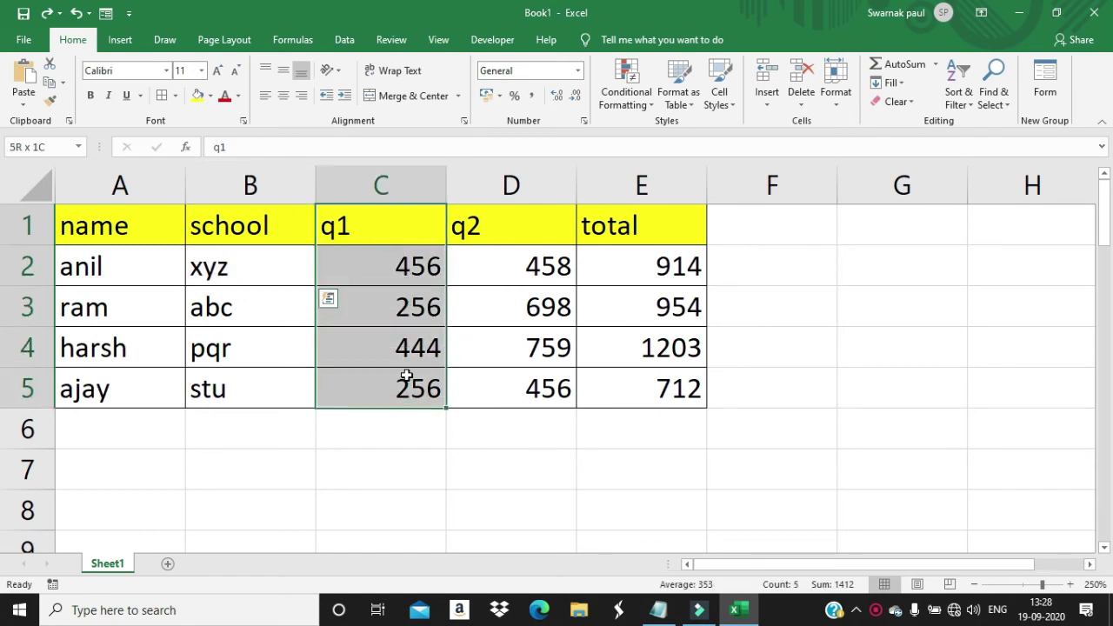
{"action": "left_click", "coordinate": [509, 236]}
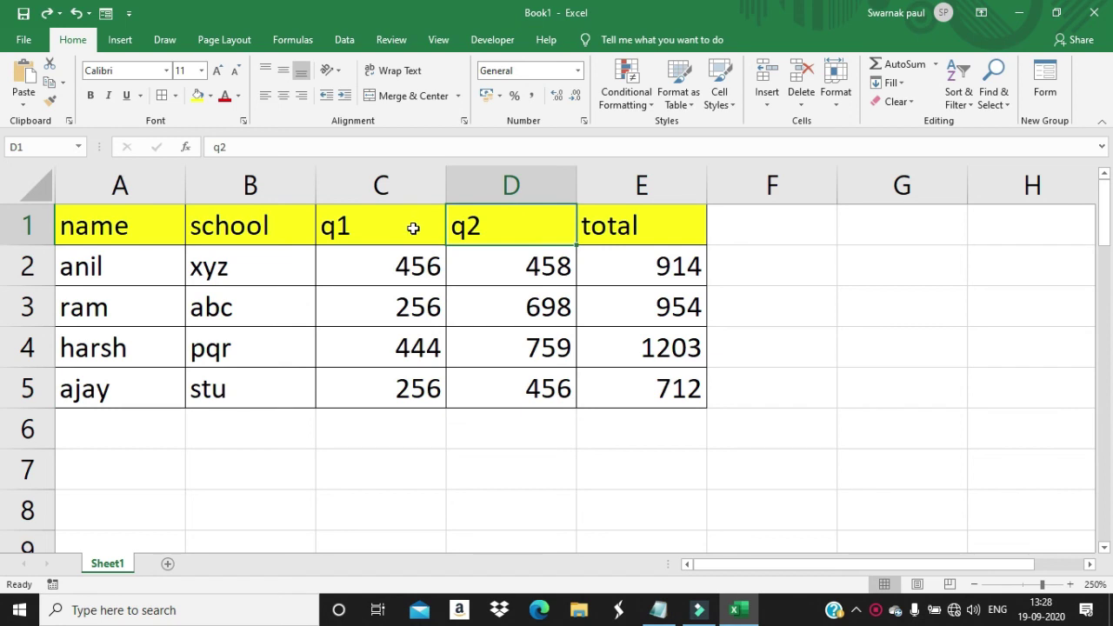
{"action": "left_click_drag", "start_coordinate": [414, 227], "coordinate": [405, 380]}
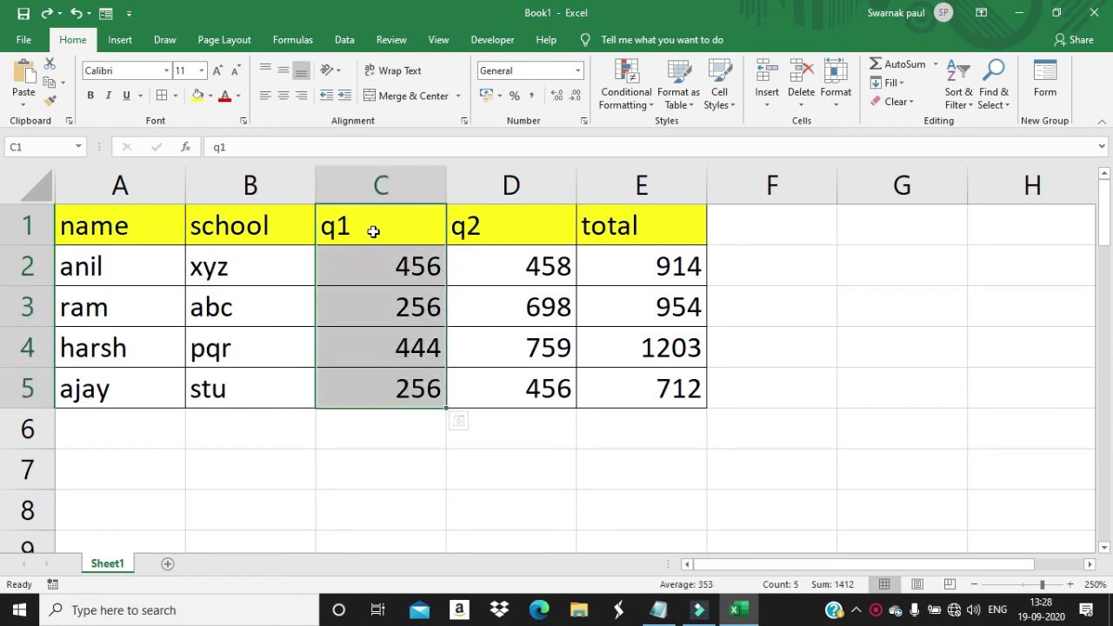
{"action": "key", "text": "ctrl+0"}
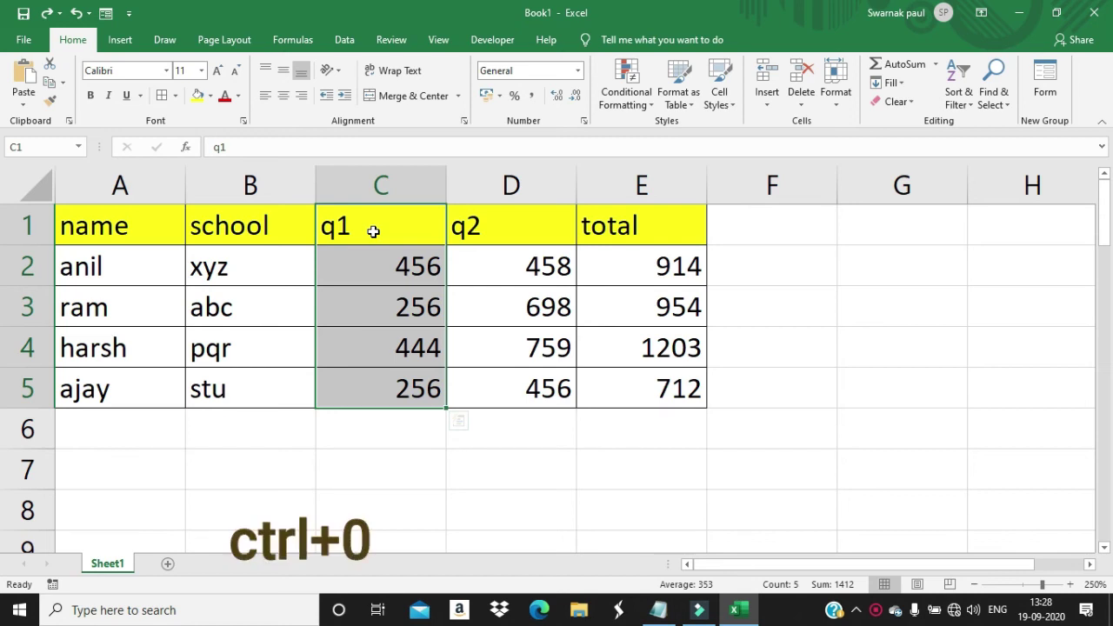
{"action": "key", "text": "ctrl+0"}
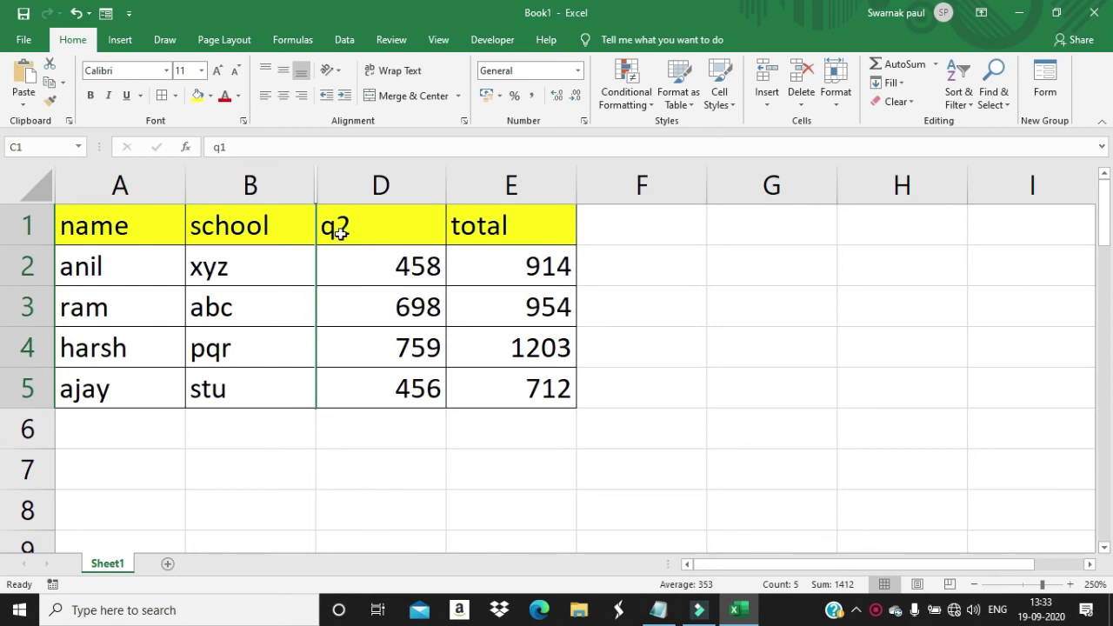
Step: Unhide column C with Alt+O, C, U so the q1 values reappear
{"action": "key", "text": "alt+o"}
{"action": "key", "text": "c"}
{"action": "key", "text": "u"}
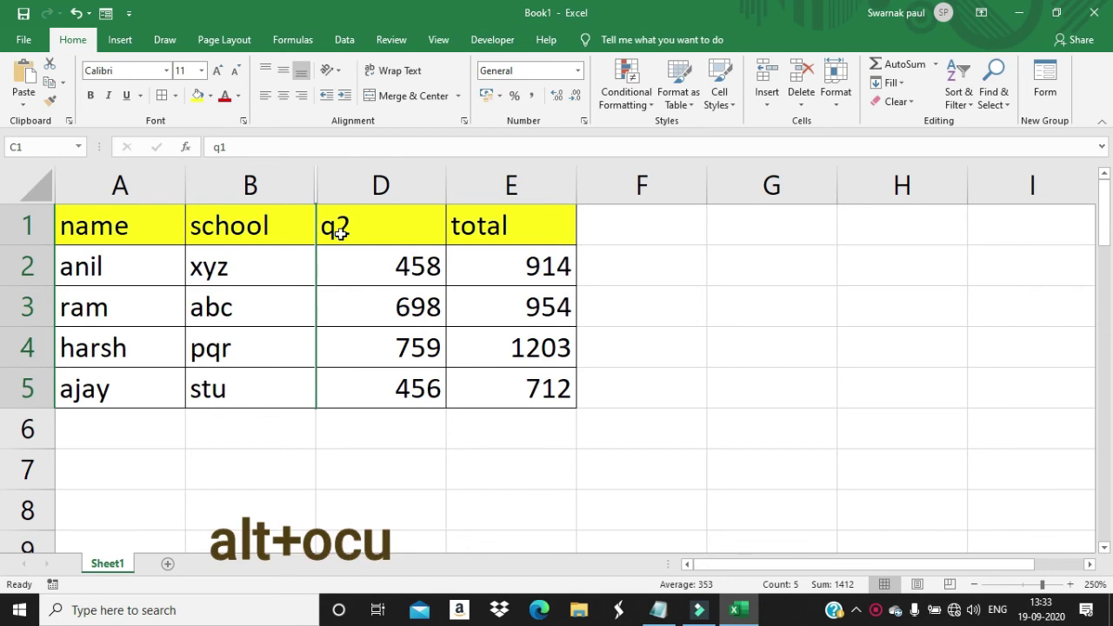
{"action": "key", "text": "alt+o"}
{"action": "key", "text": "c"}
{"action": "key", "text": "u"}
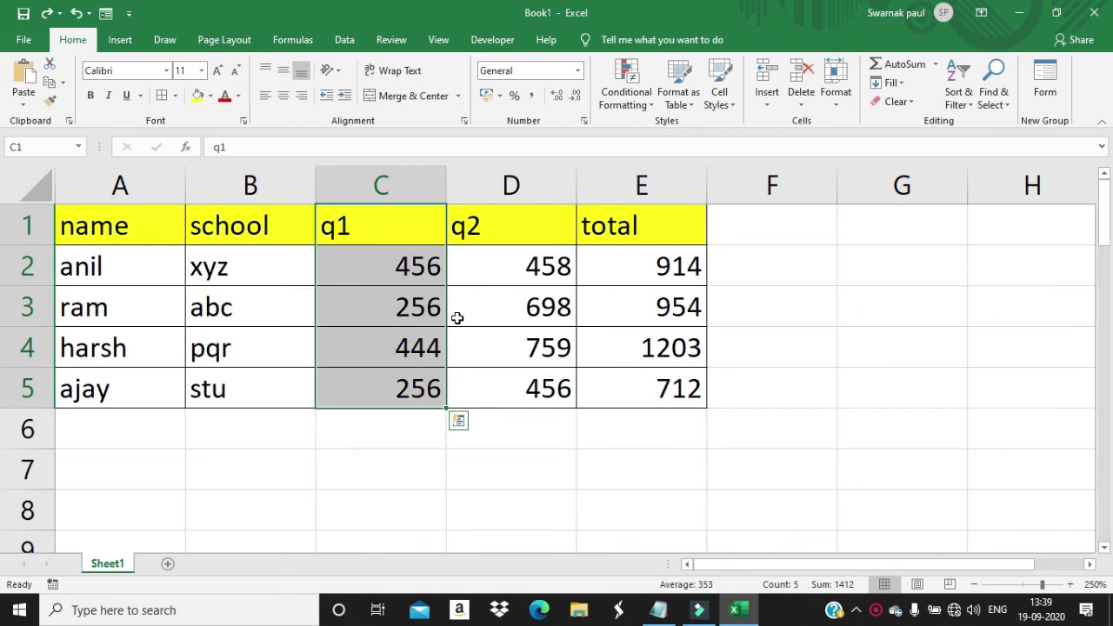
Step: Hide row 3, ram's record, from cell C3 using Ctrl+9
{"action": "left_click", "coordinate": [474, 303]}
{"action": "left_click_drag", "start_coordinate": [362, 303], "coordinate": [509, 319]}
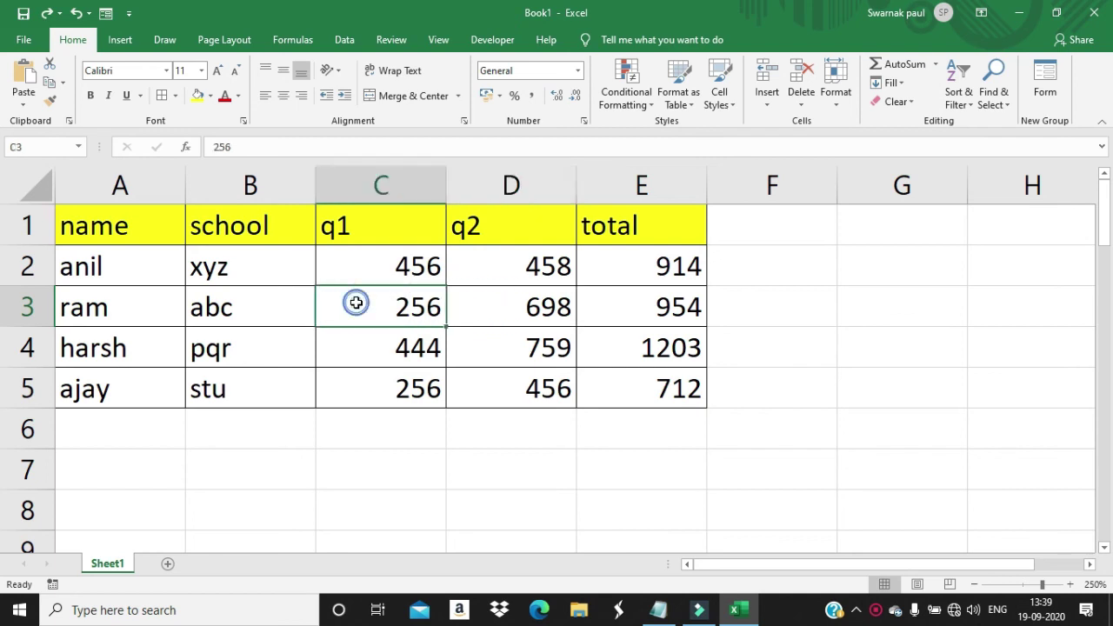
{"action": "left_click", "coordinate": [380, 311]}
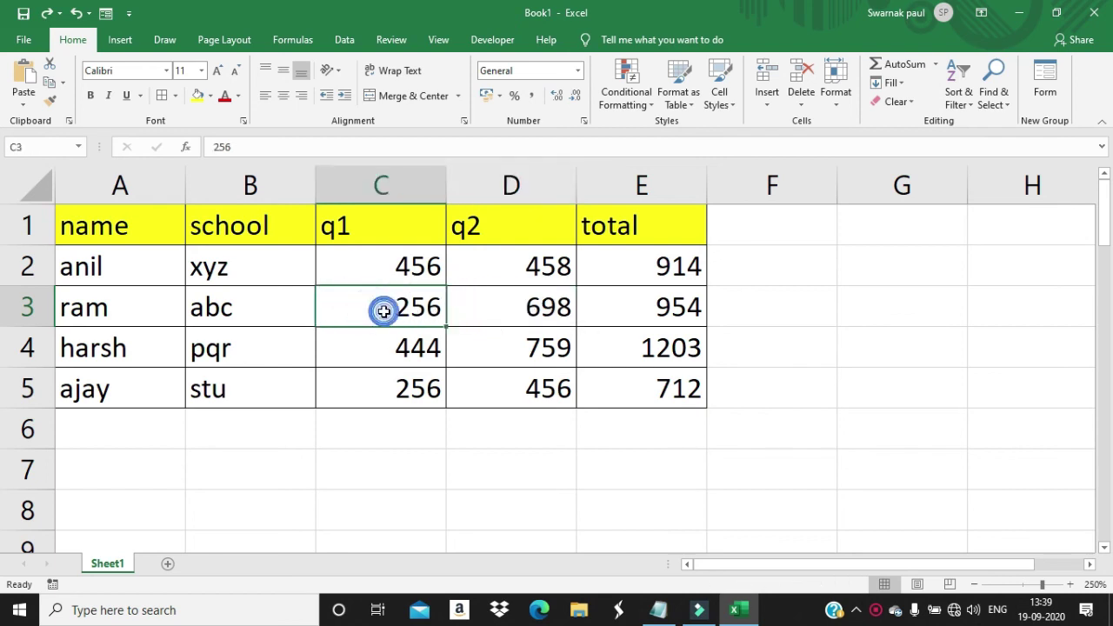
{"action": "left_click", "coordinate": [487, 316]}
{"action": "left_click", "coordinate": [403, 305]}
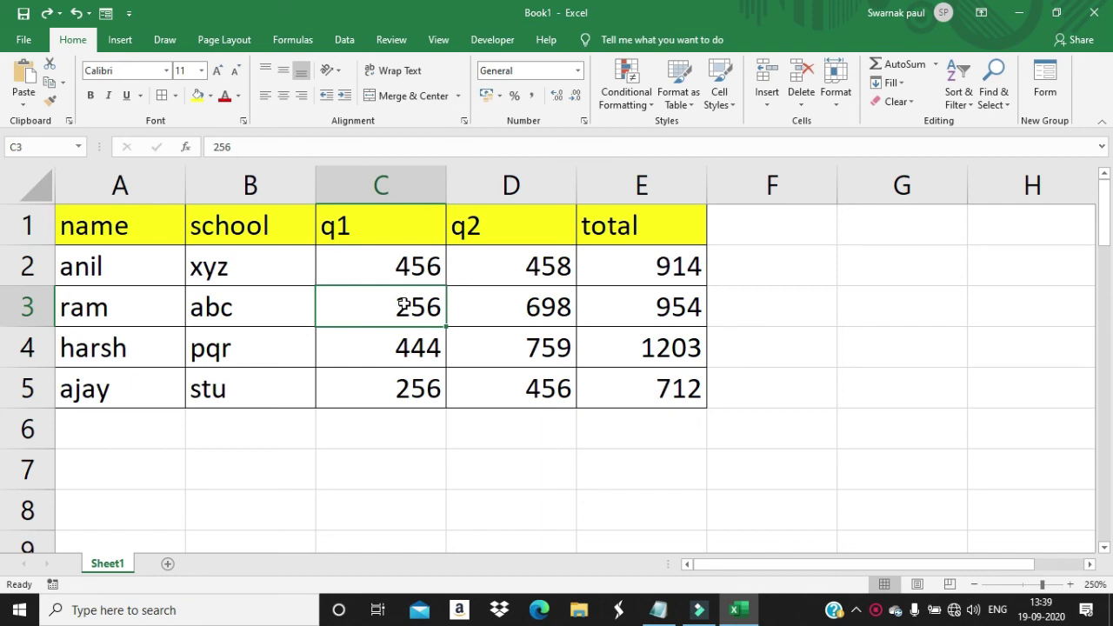
{"action": "key", "text": "ctrl+shift+9"}
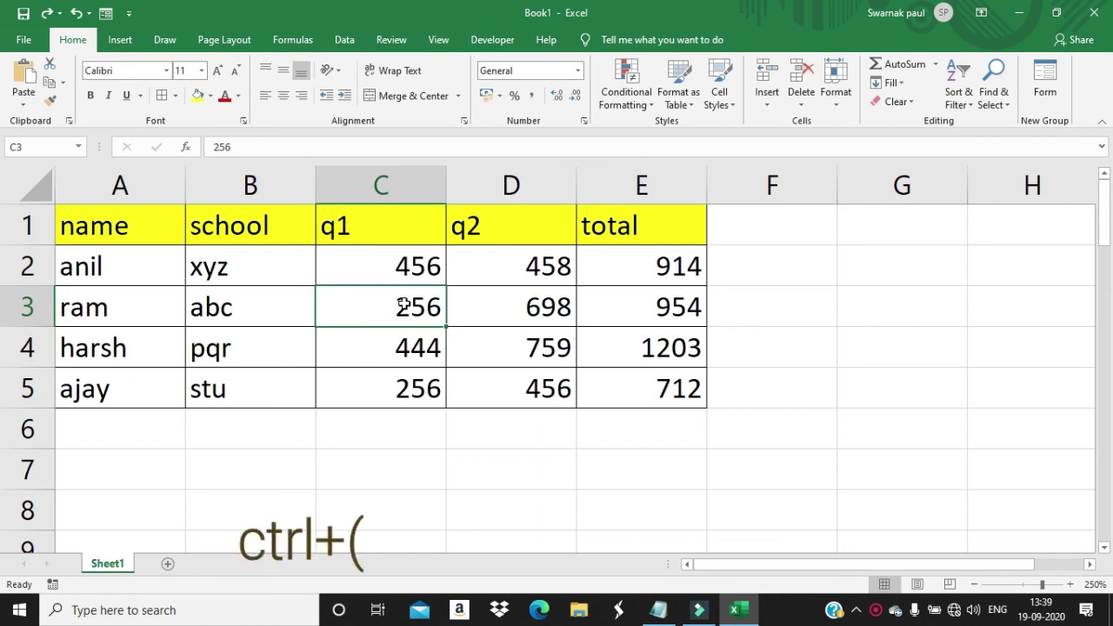
{"action": "key", "text": "ctrl+9"}
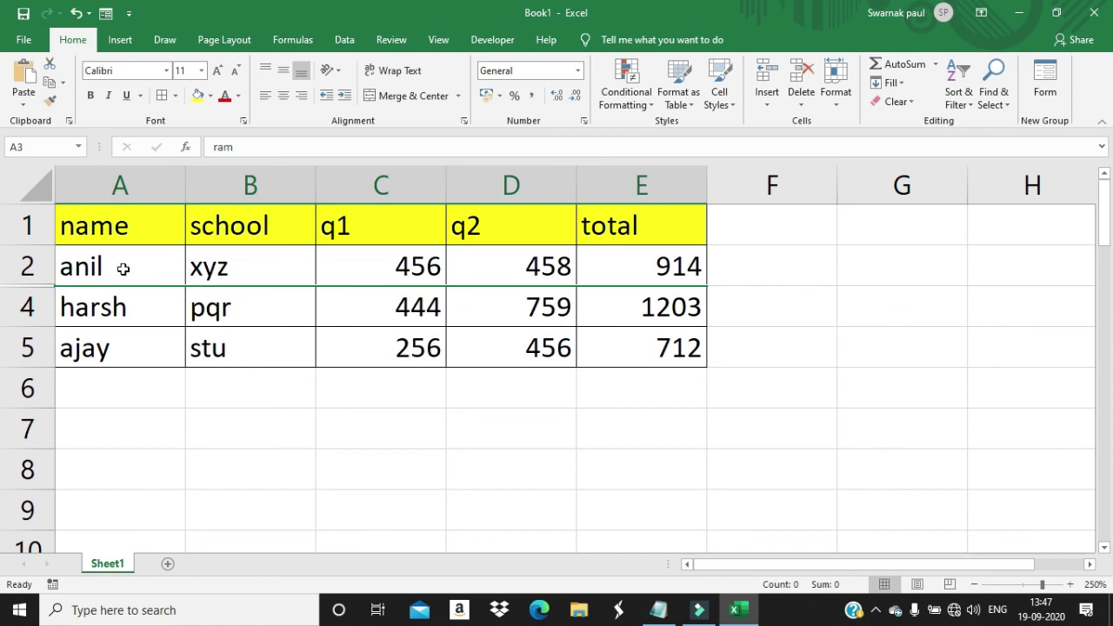
Step: Bring ram's row 3 back by selecting rows 2–4 and undoing the hide with Ctrl+Z
{"action": "left_click_drag", "start_coordinate": [123, 269], "coordinate": [624, 315]}
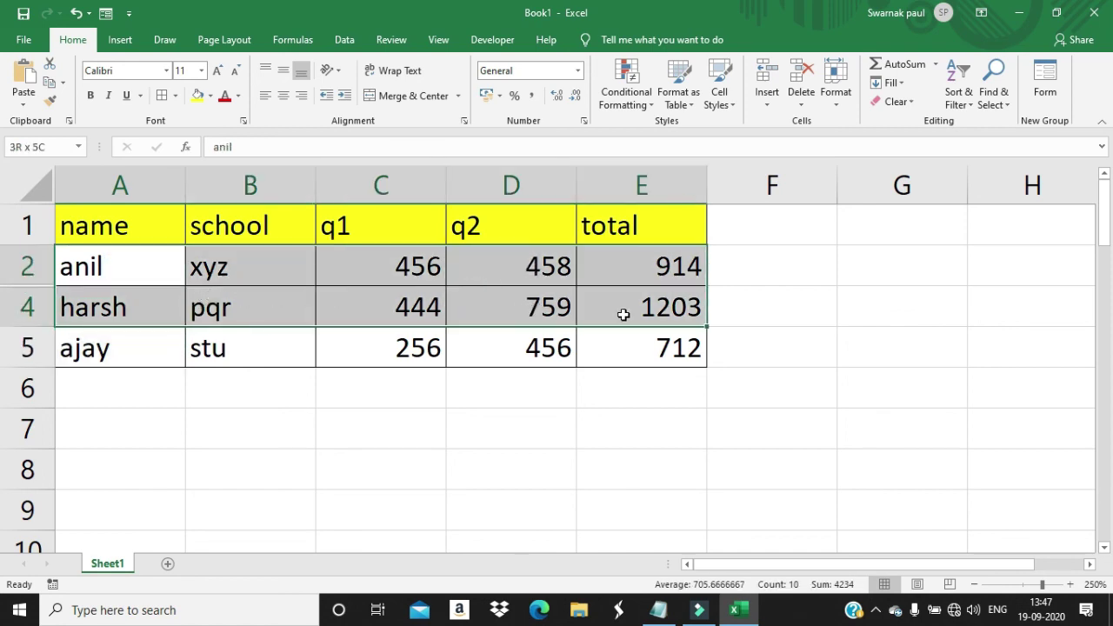
{"action": "left_click", "coordinate": [280, 349]}
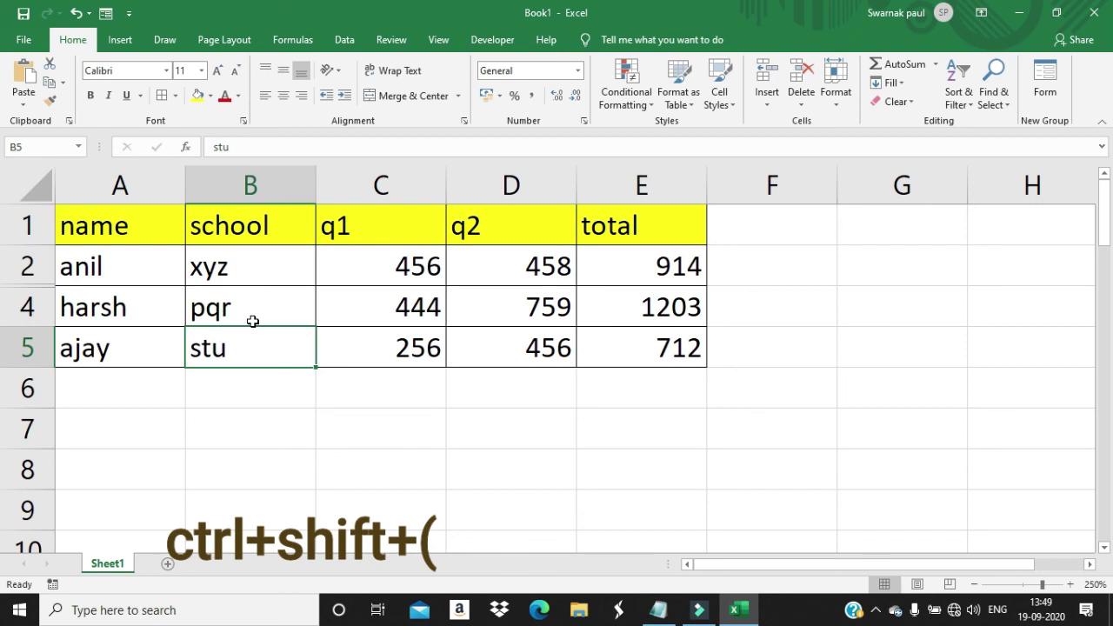
{"action": "key", "text": "ctrl+z"}
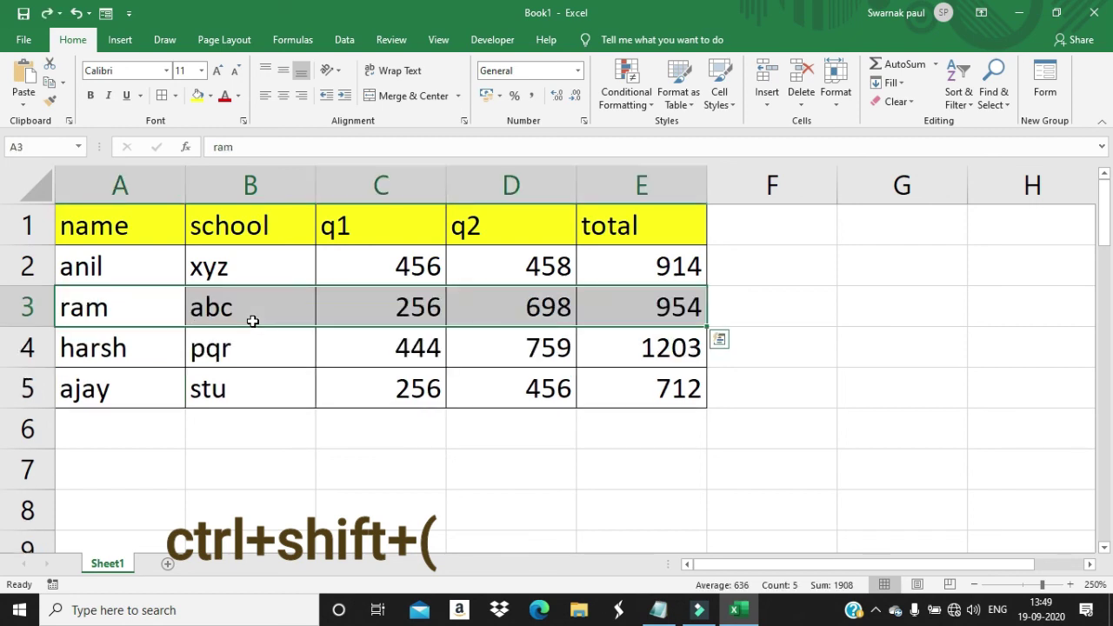